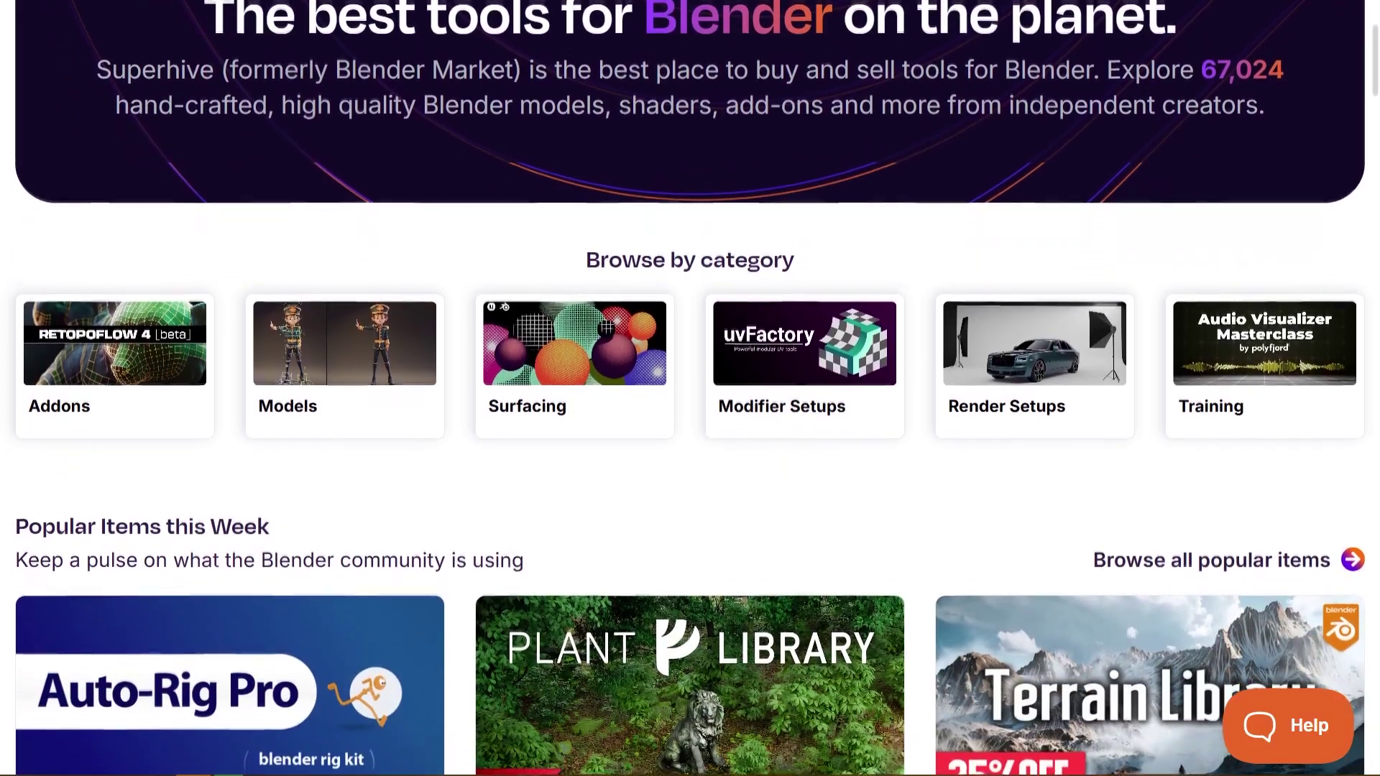
scroll(690, 388, down, 4)
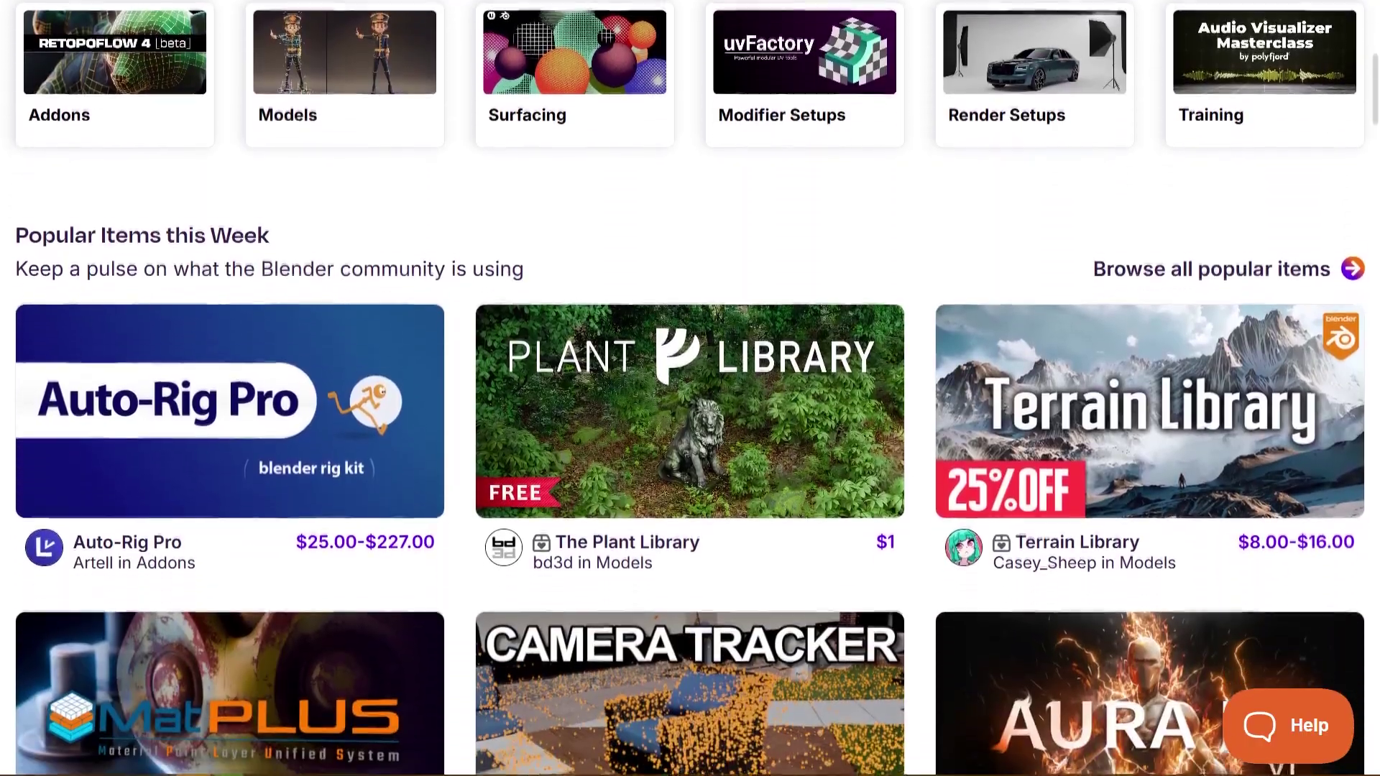
Scroll the Point Cloud Visualizer page ($75, 2200+ sales) down to its Key Features list.
scroll(690, 388, down, 3)
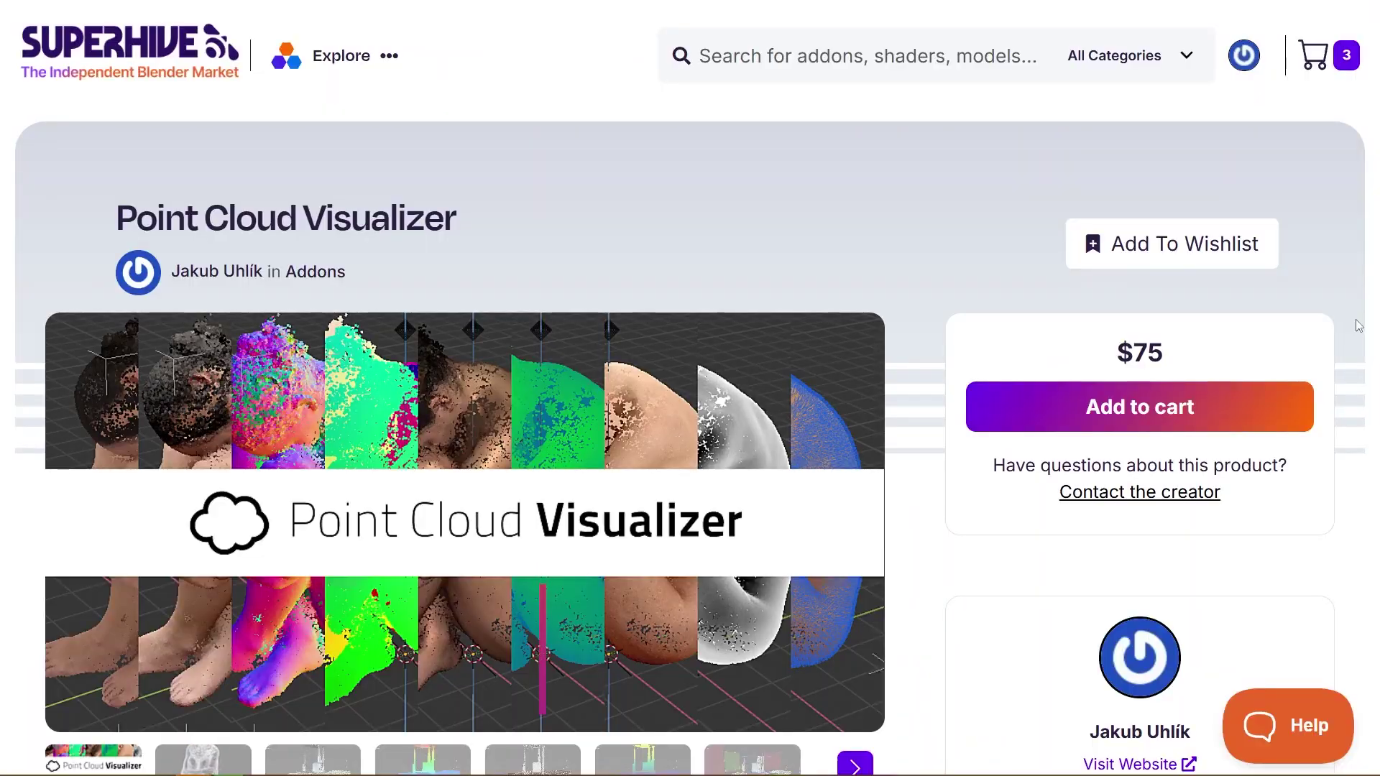
scroll(1358, 326, down, 6)
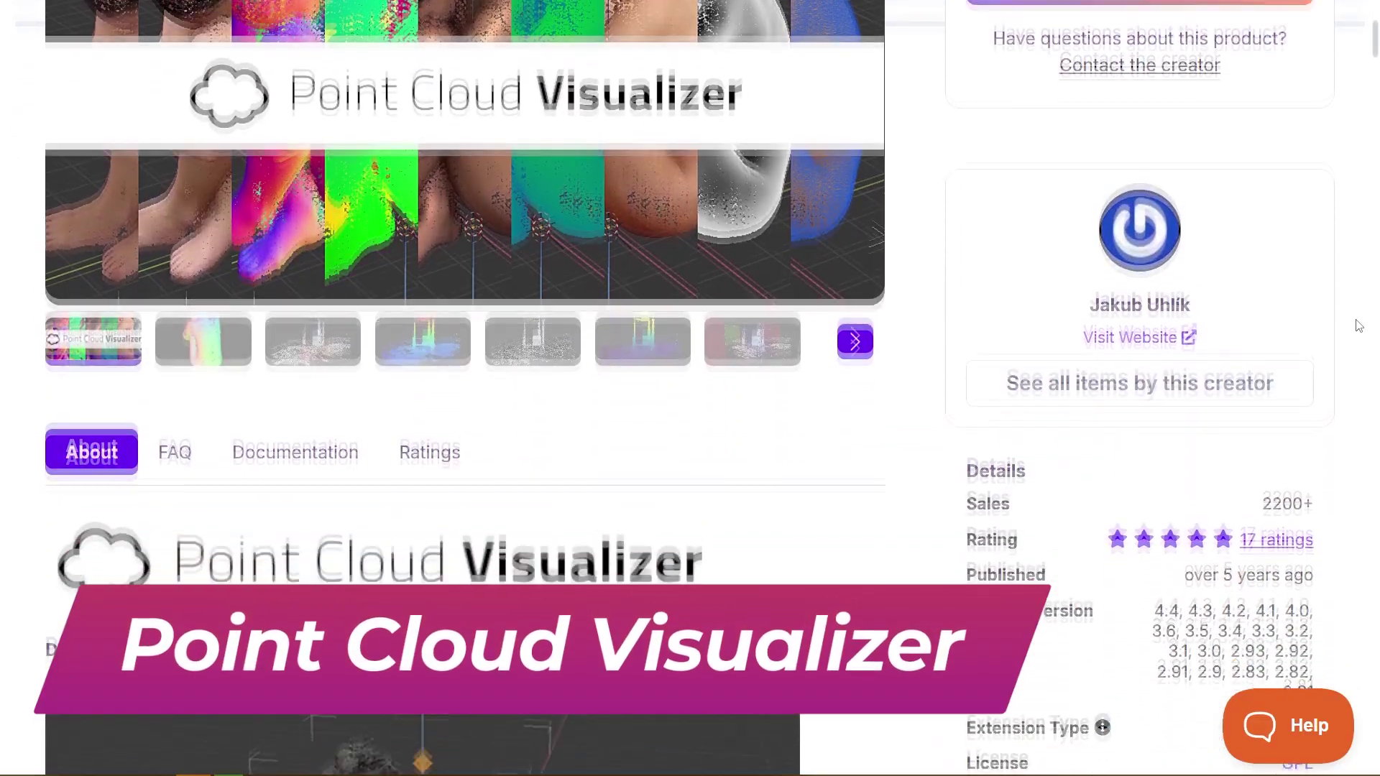
scroll(1359, 326, down, 6)
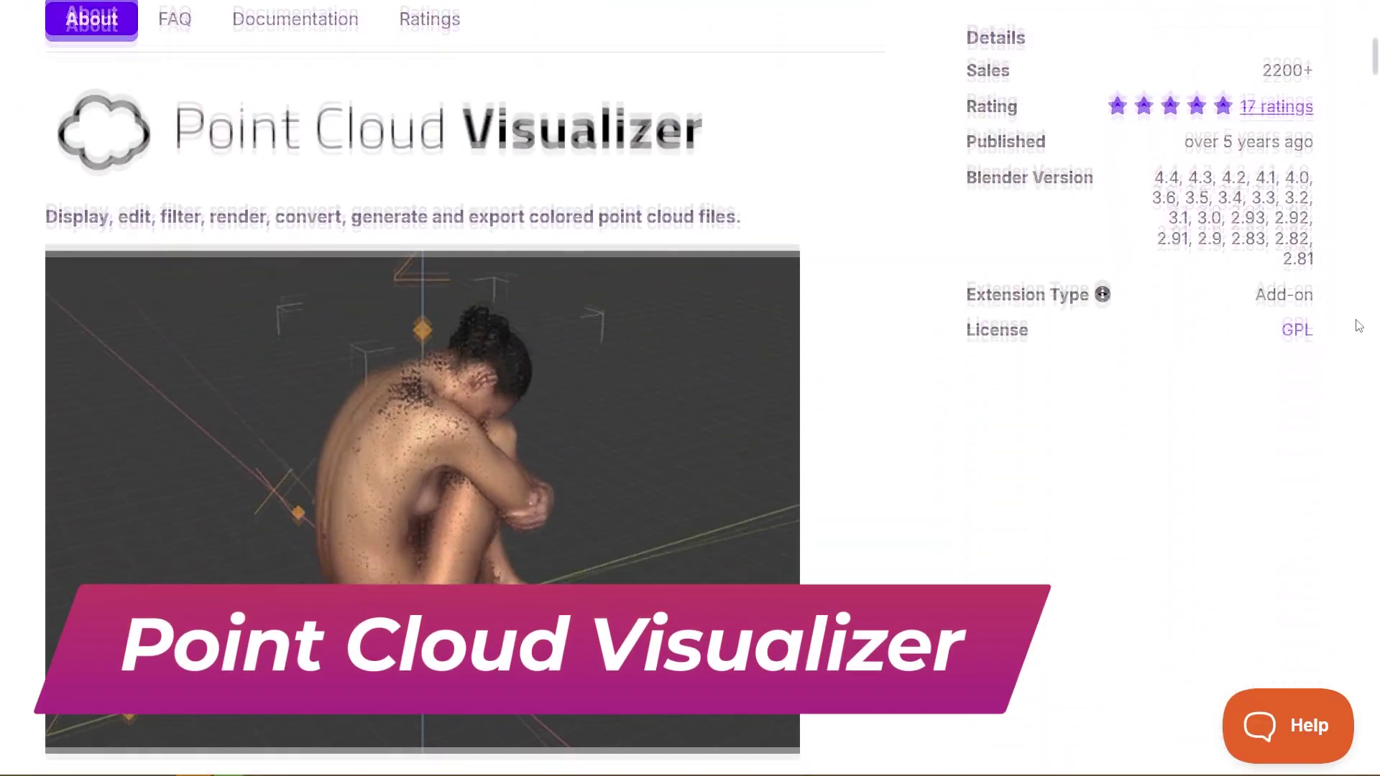
scroll(1358, 326, down, 6)
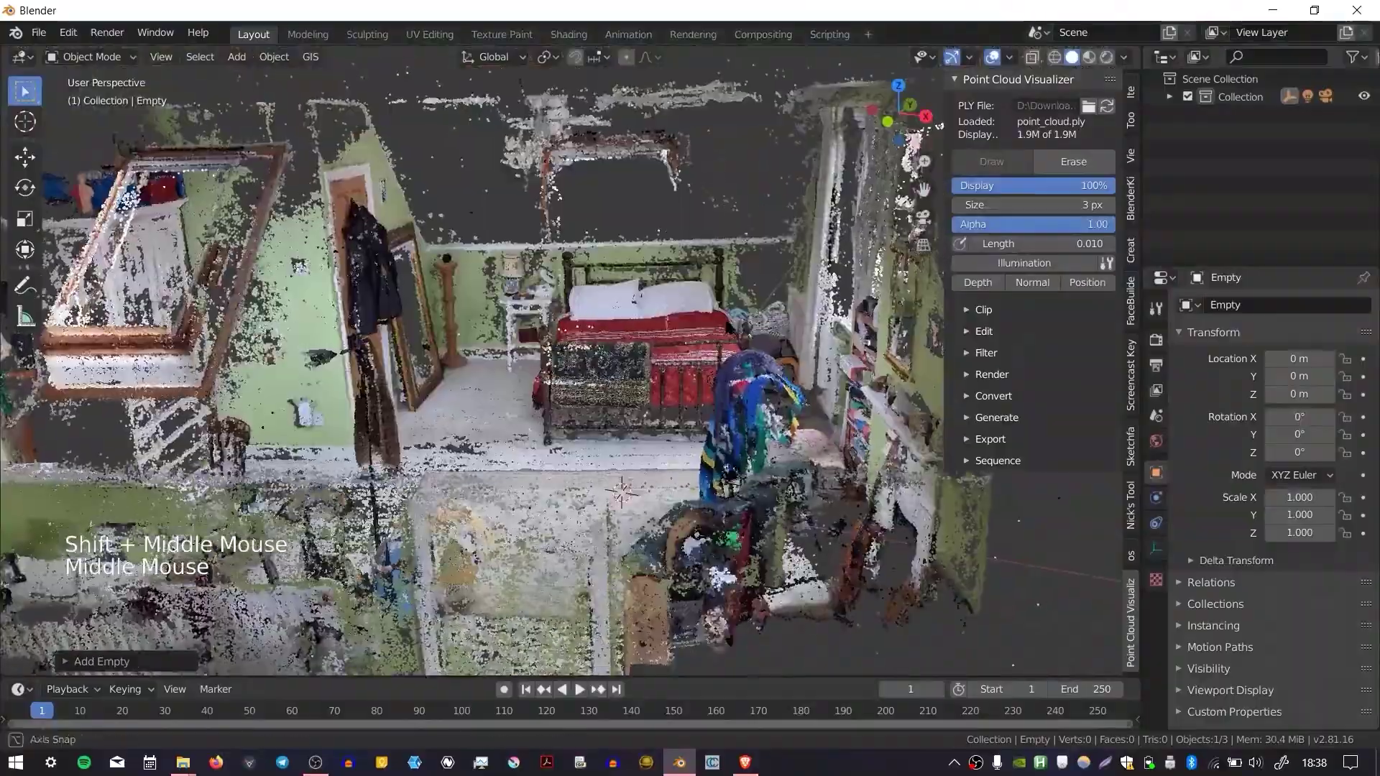
Expand the Collection, move the Empty, and enlarge points to 8 px to inspect the bed.
middle_drag(647, 345, 632, 295)
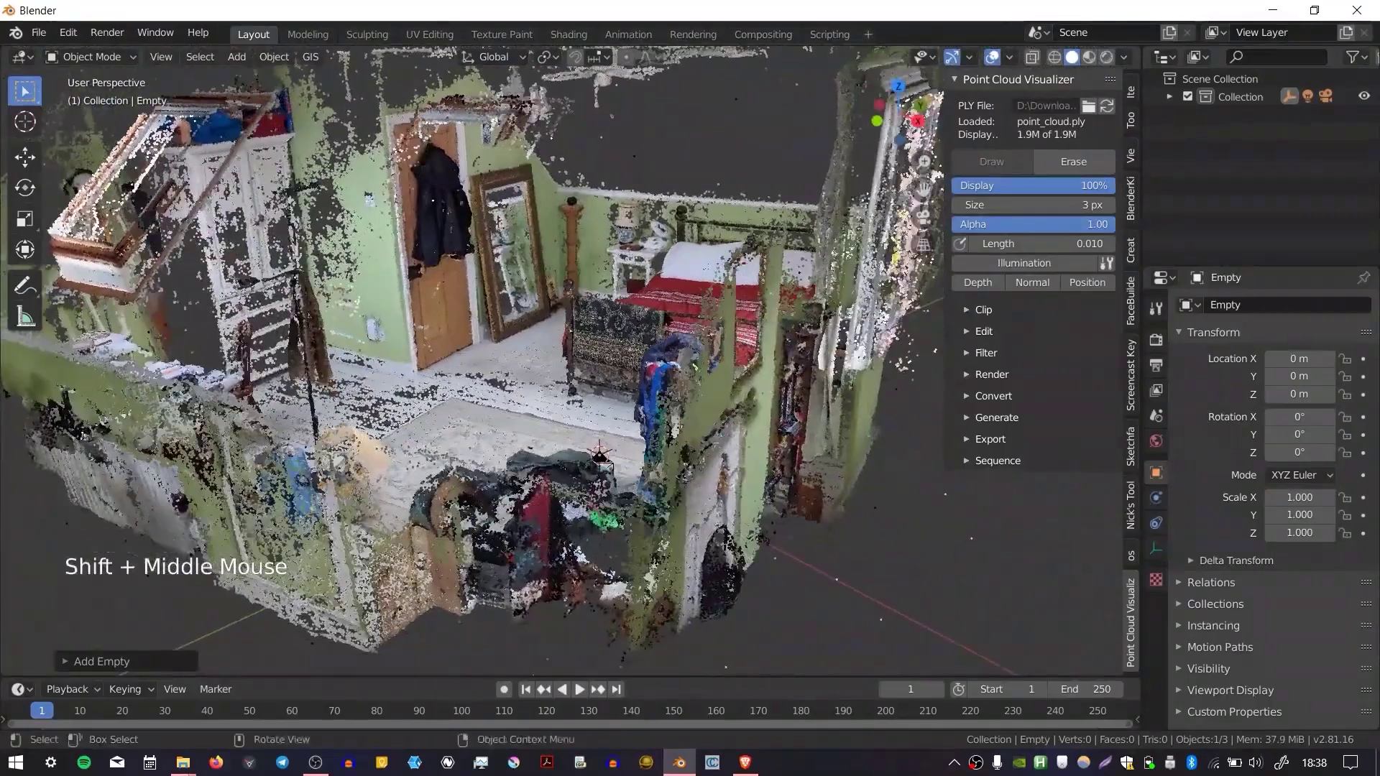
click(1169, 98)
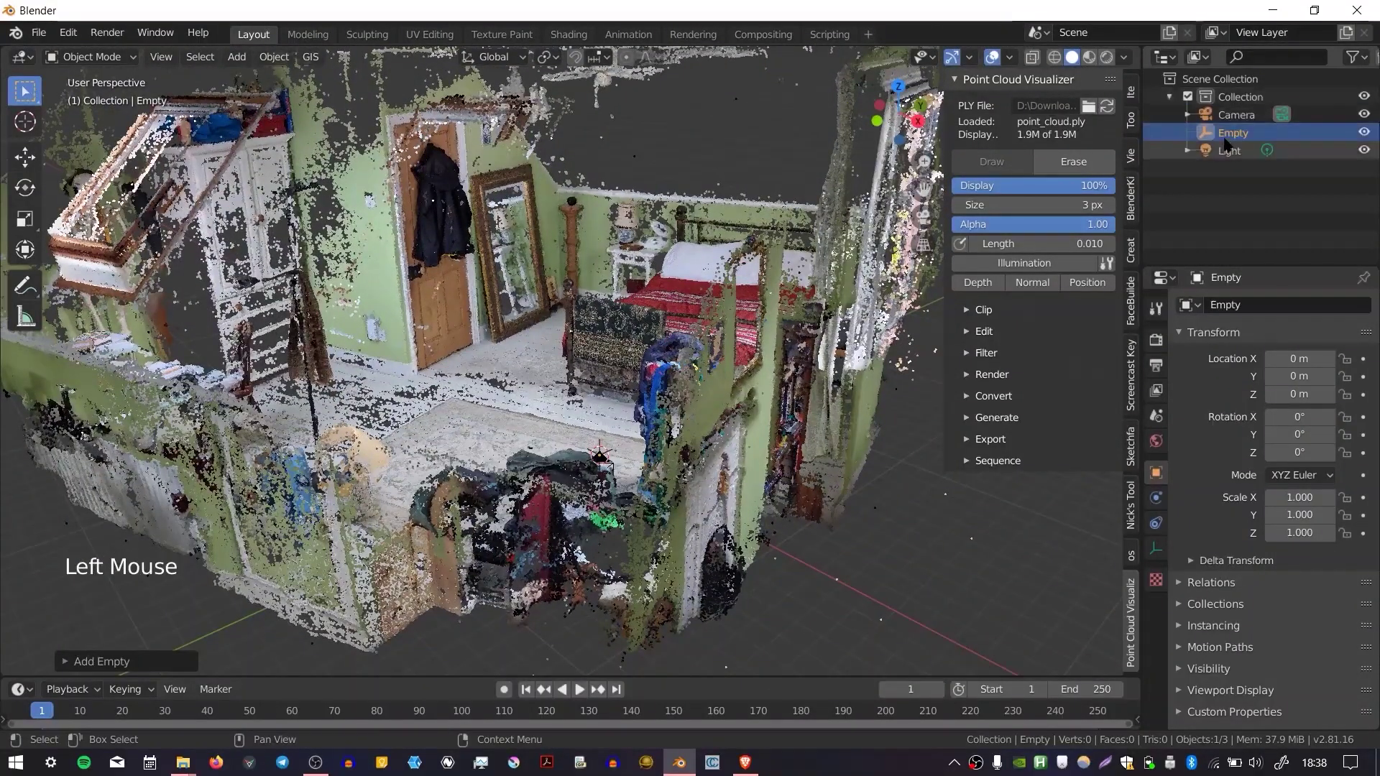
key(g)
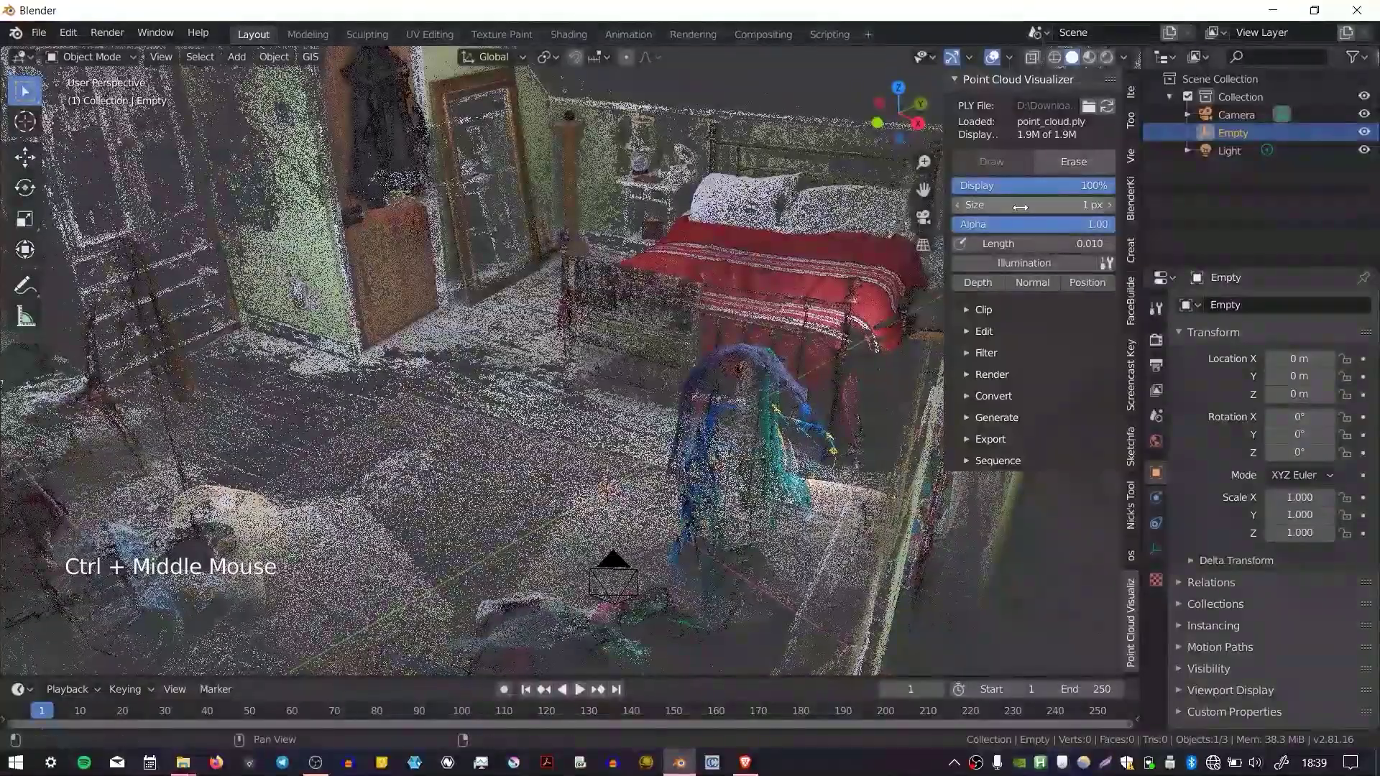
drag(1020, 207, 1057, 207)
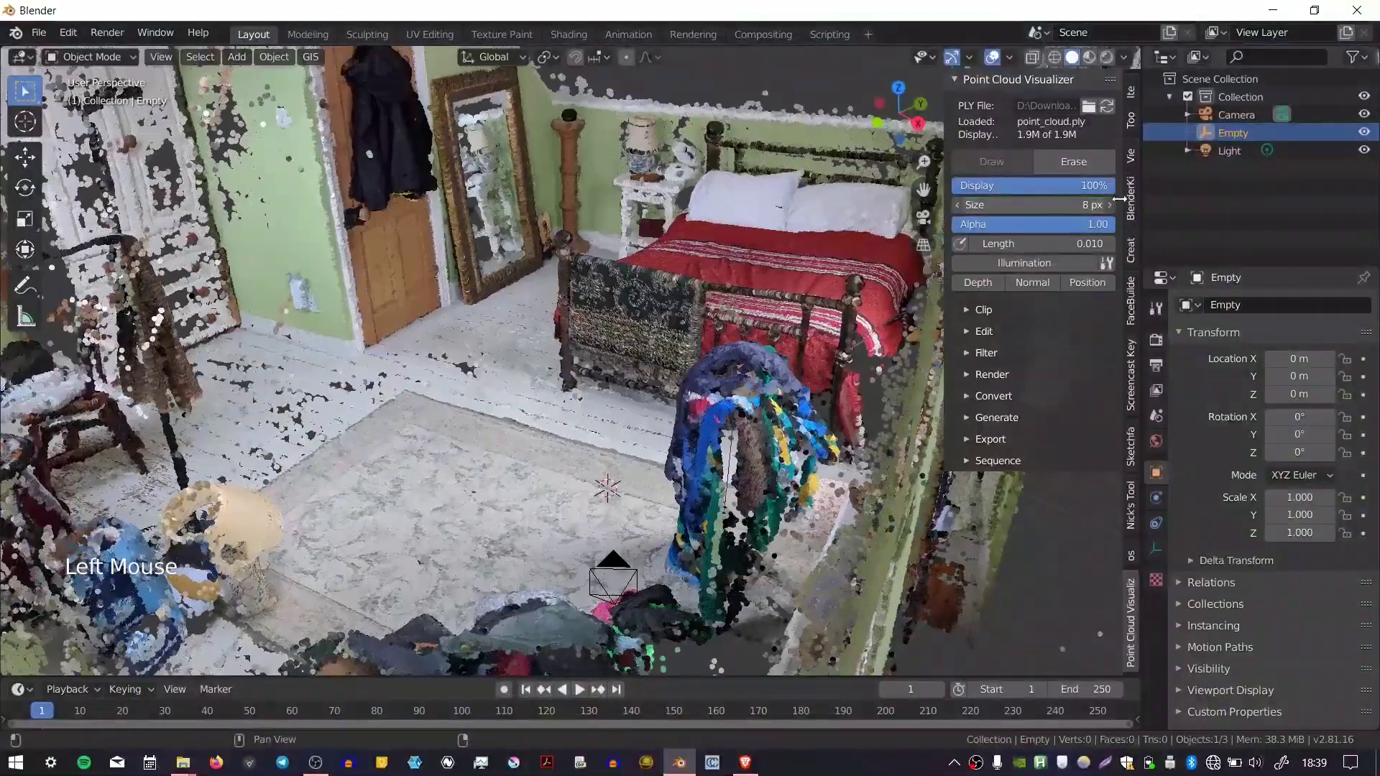
ctrl+middle_drag(504, 360, 671, 351)
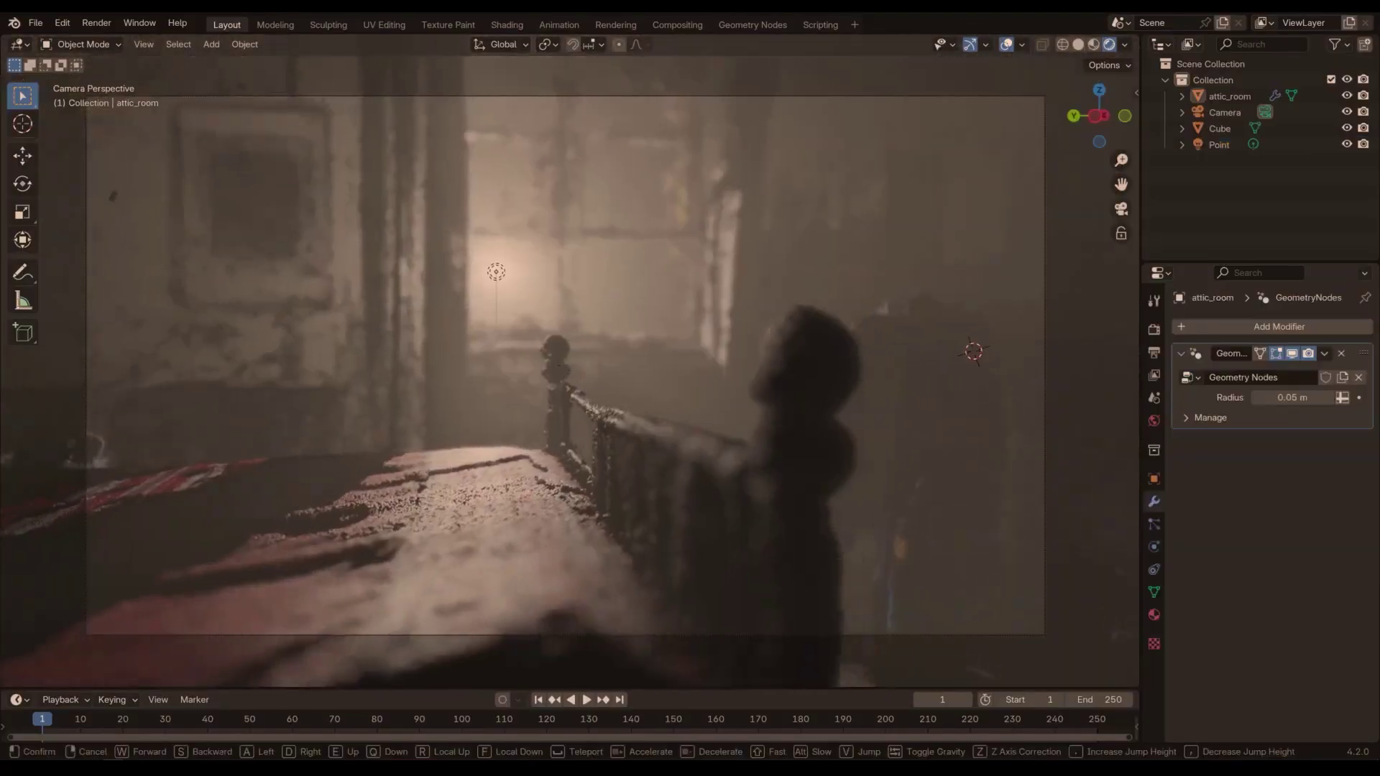
Walk the camera past the window and bed to the cube on the carpet.
key(d)
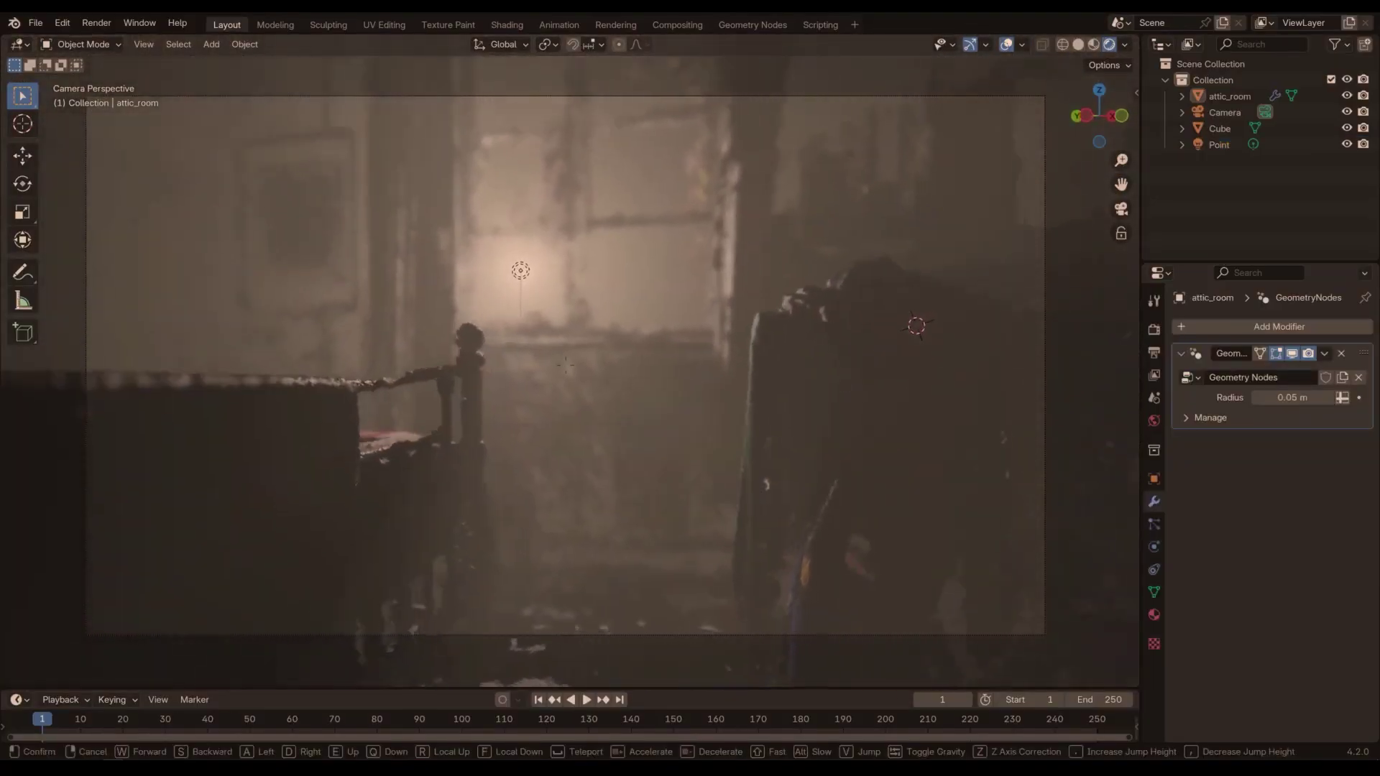
key(w)
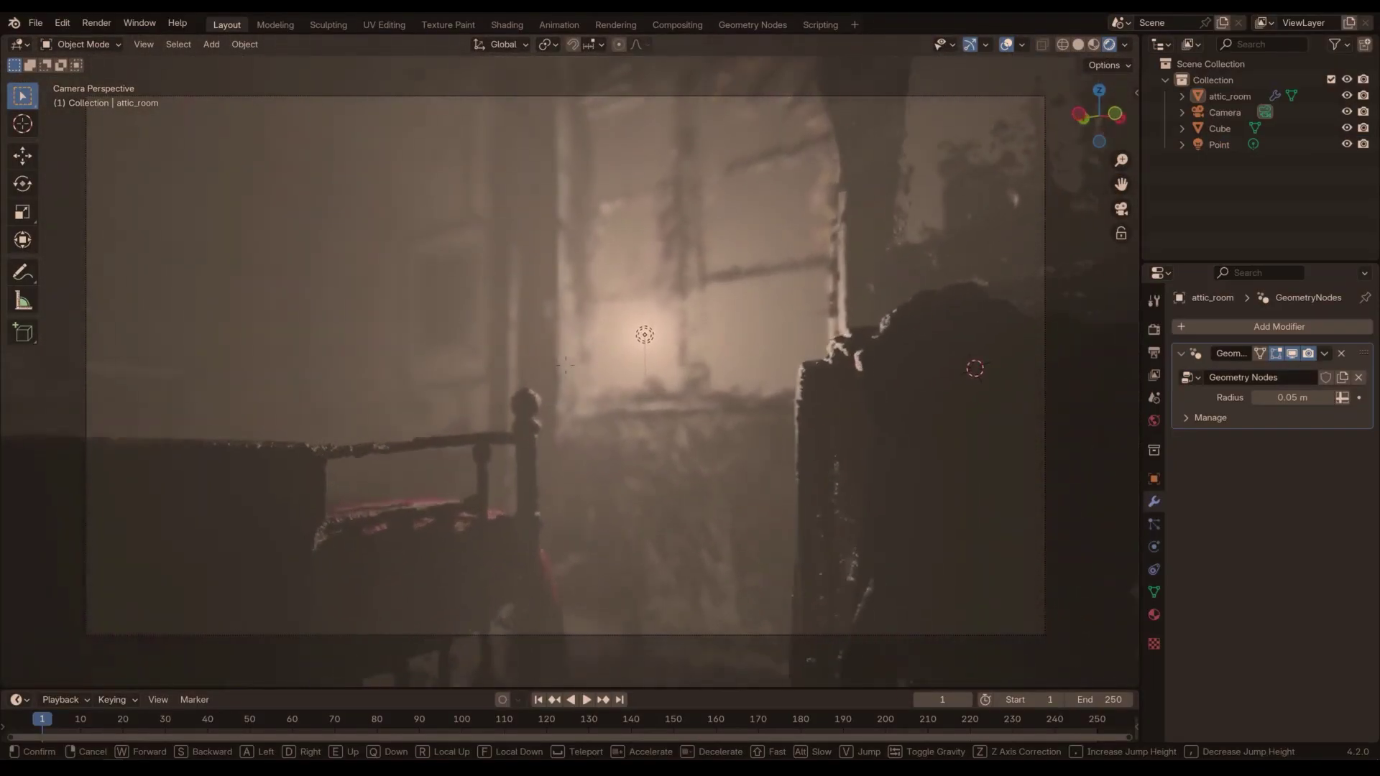
key(w)
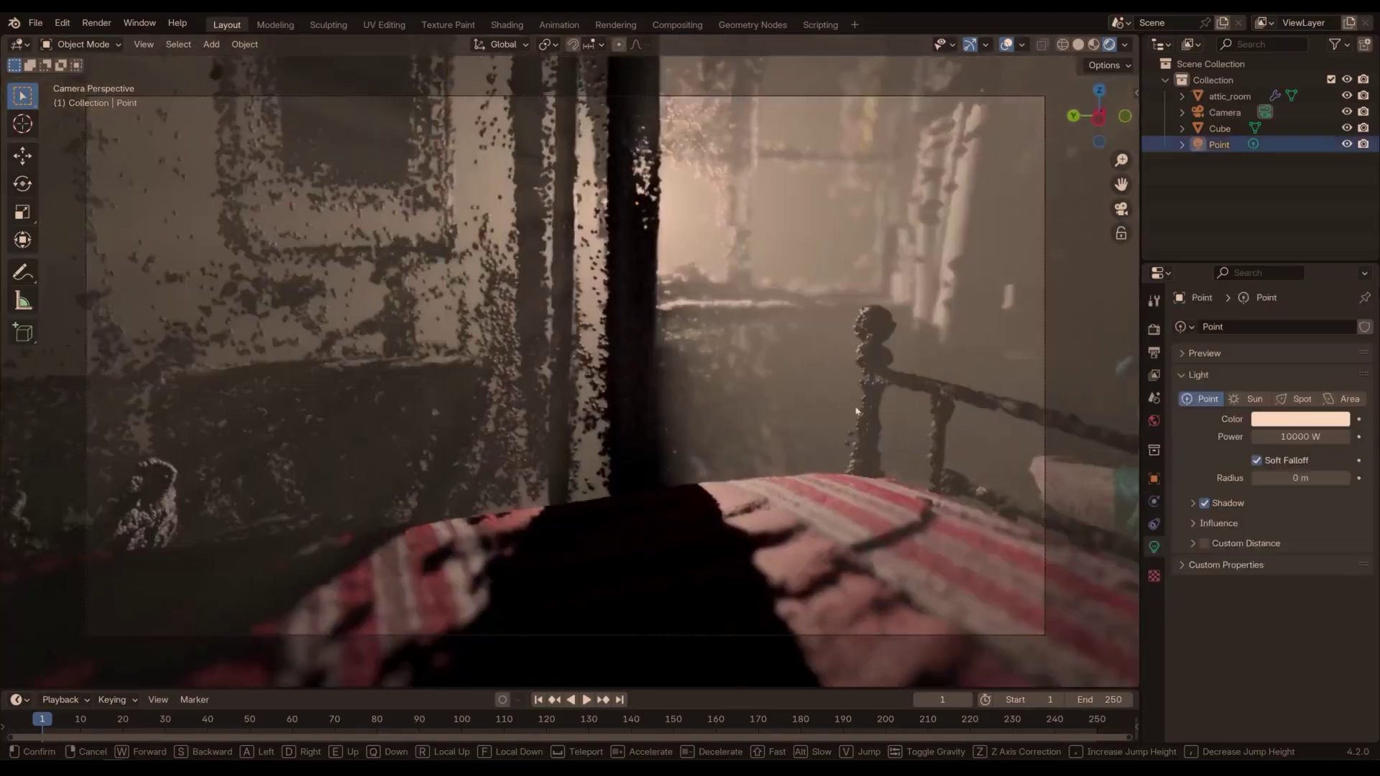
key(w)
key(w)
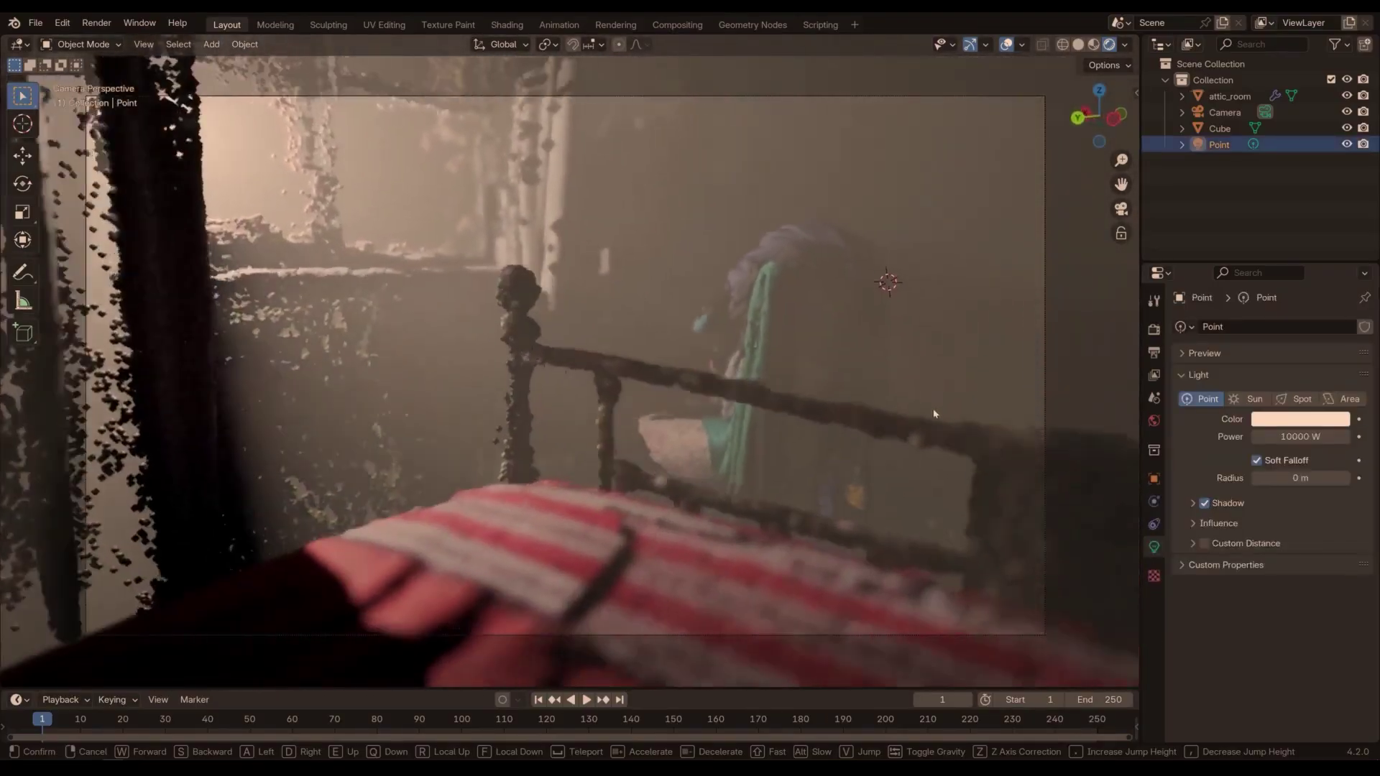
key(w)
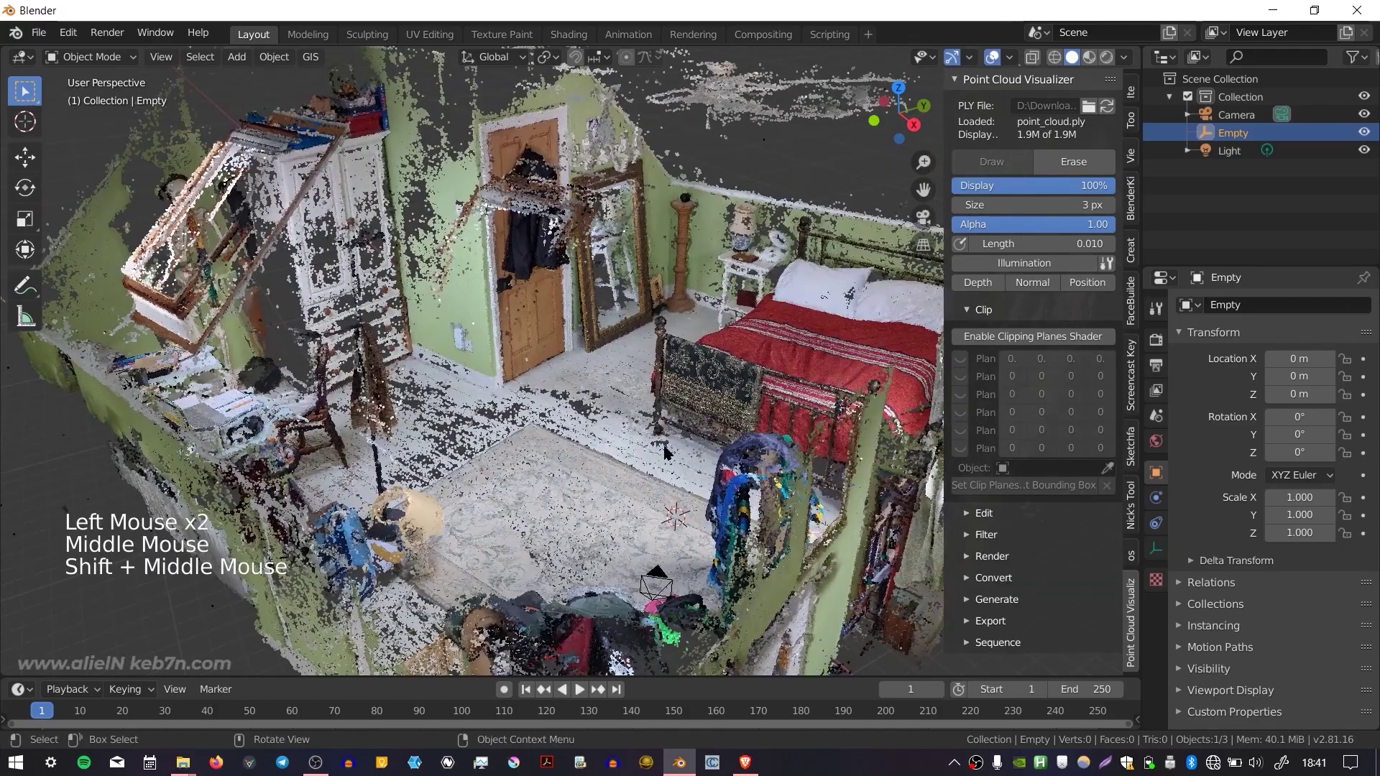
Add a Mesh Cube to the point-cloud room and scale it up.
middle_drag(666, 453, 665, 389)
key(shift+a)
mouse_move(652, 291)
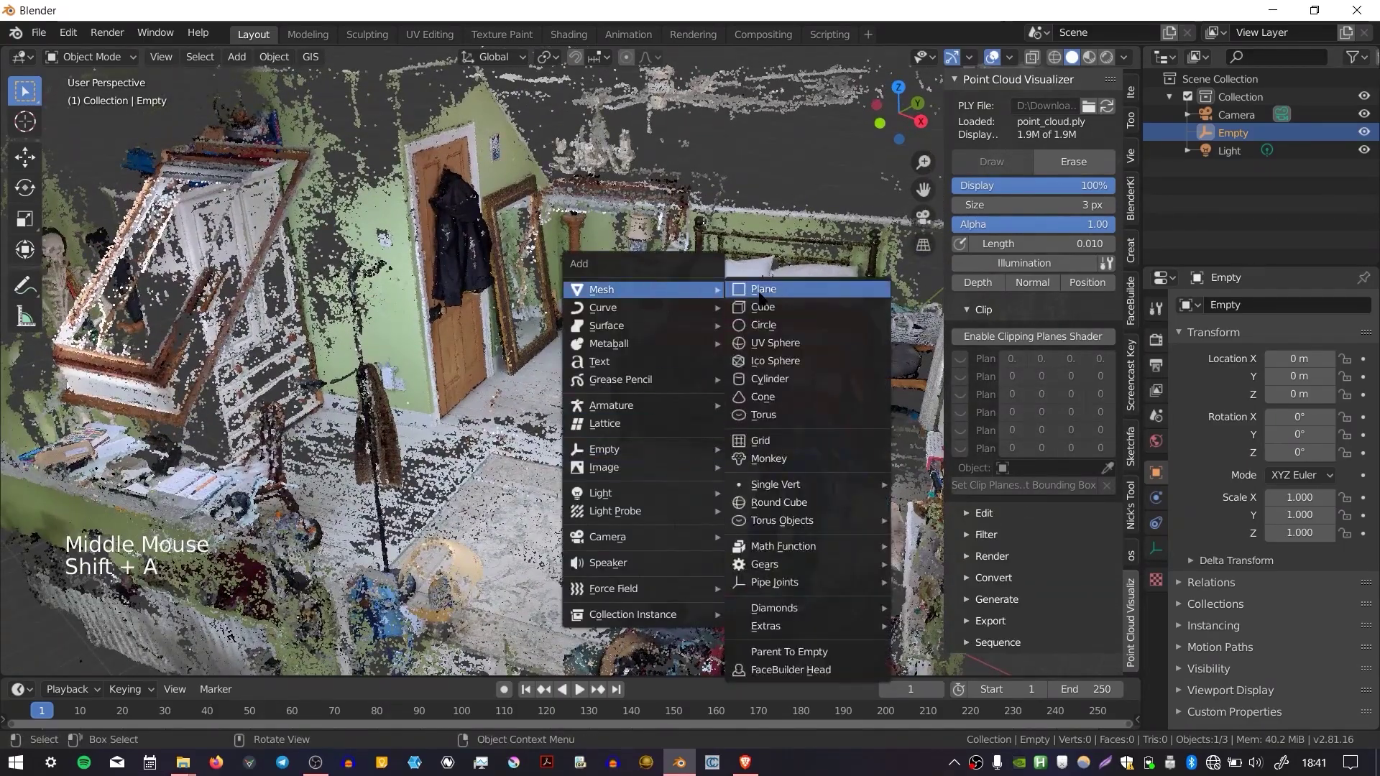
click(761, 310)
key(s)
click(659, 365)
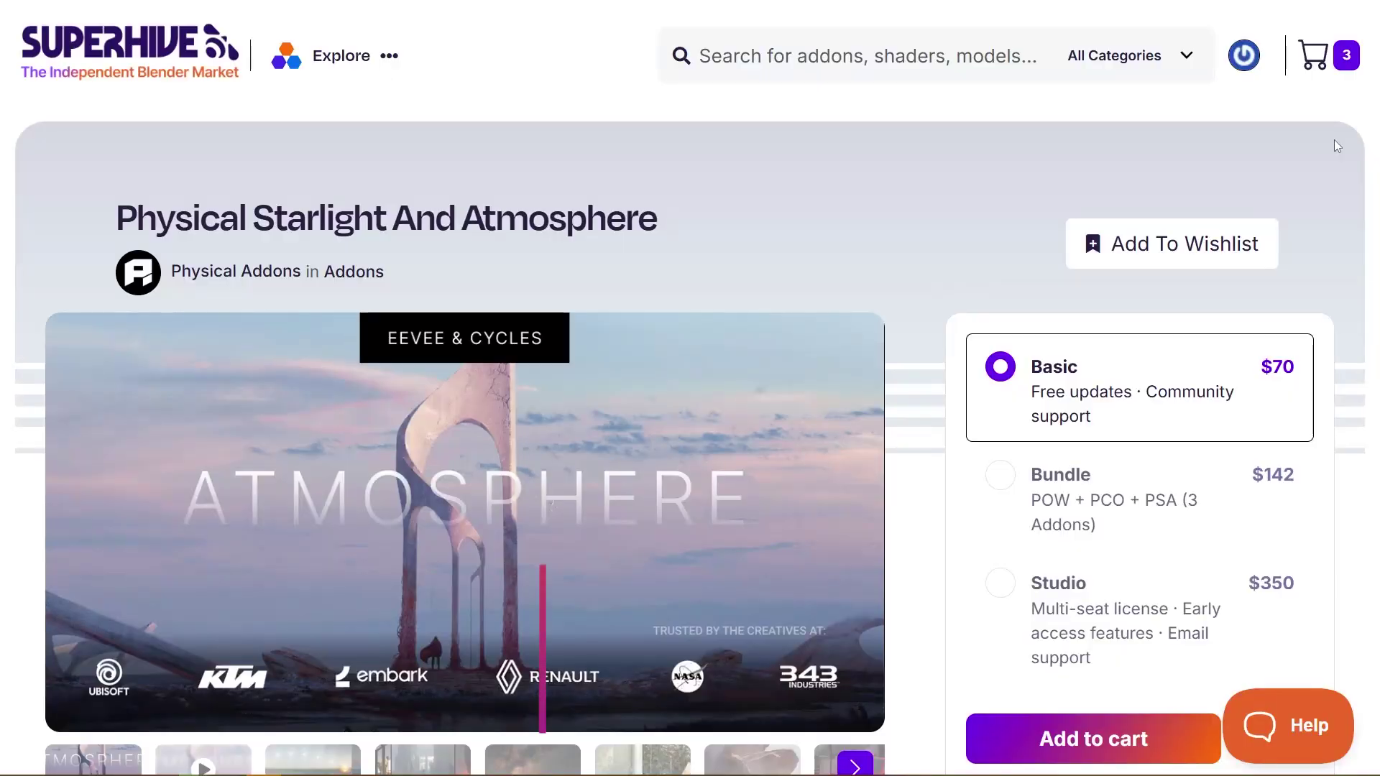
Scroll the Physical Starlight And Atmosphere page ($70–$350) through its feature cards.
scroll(1334, 139, down, 10)
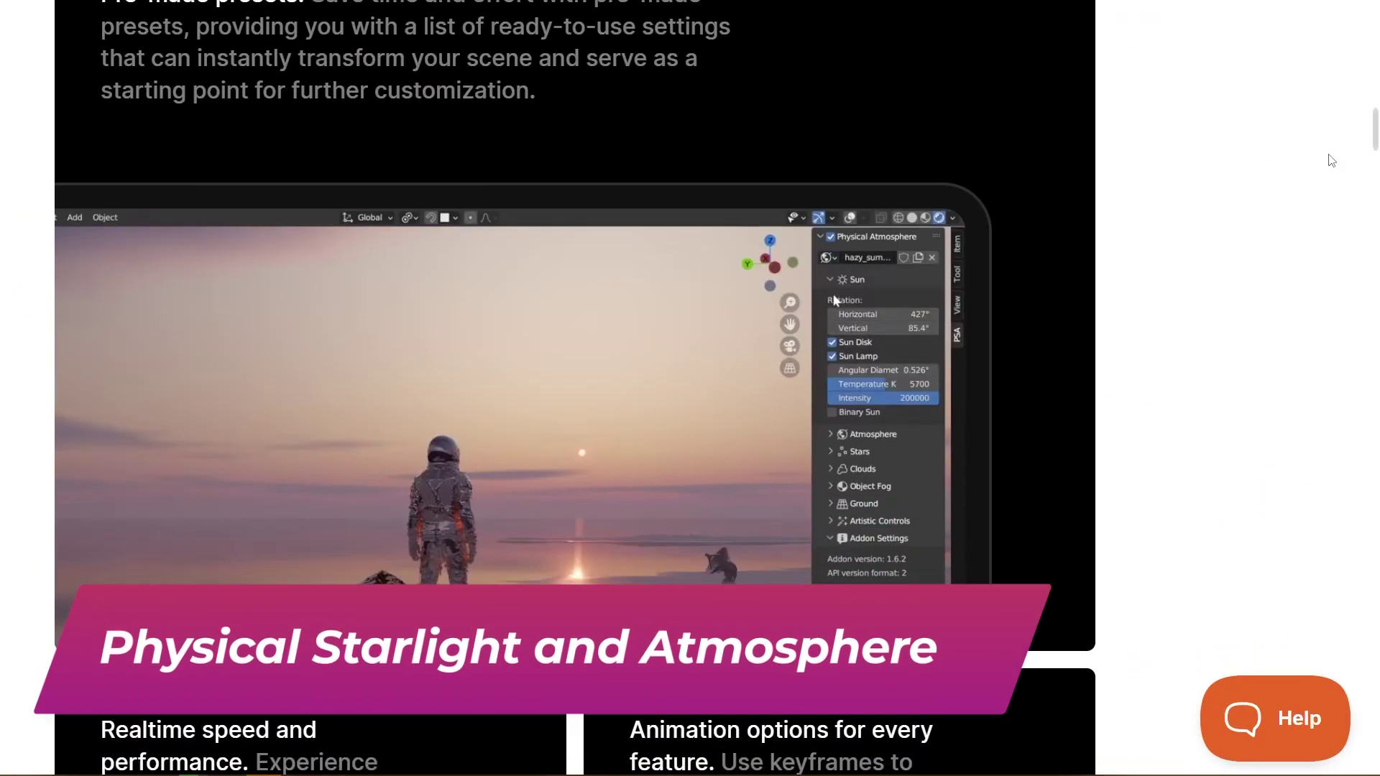
scroll(1332, 160, down, 7)
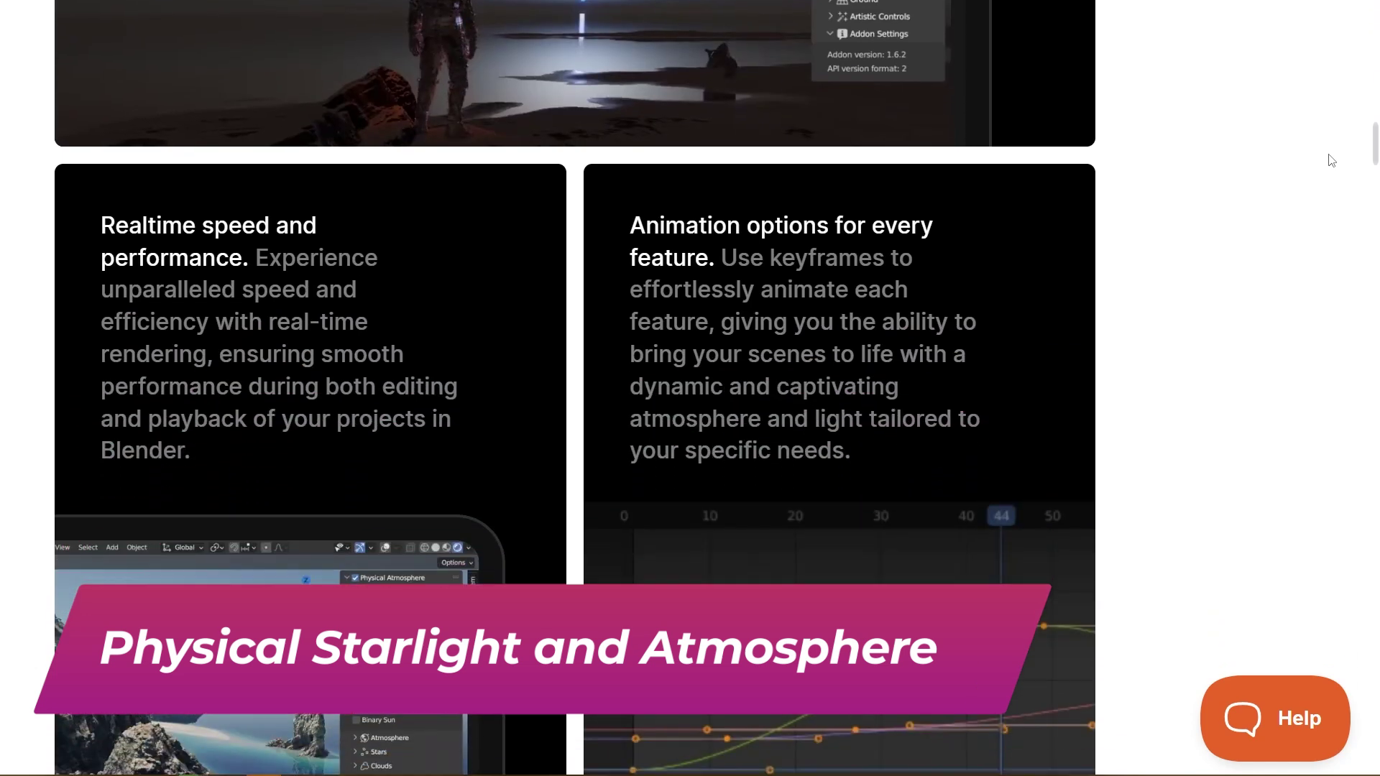
scroll(1332, 160, down, 7)
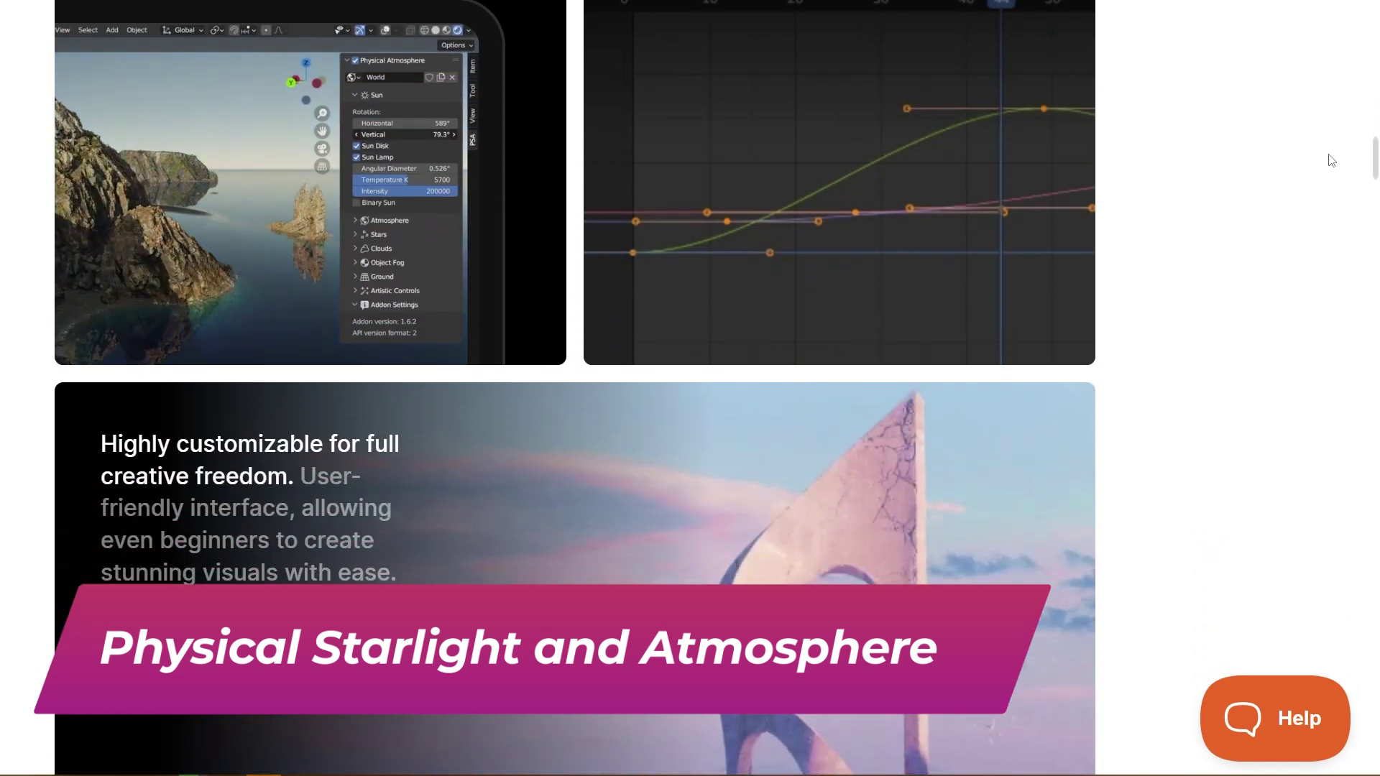
scroll(1332, 160, down, 7)
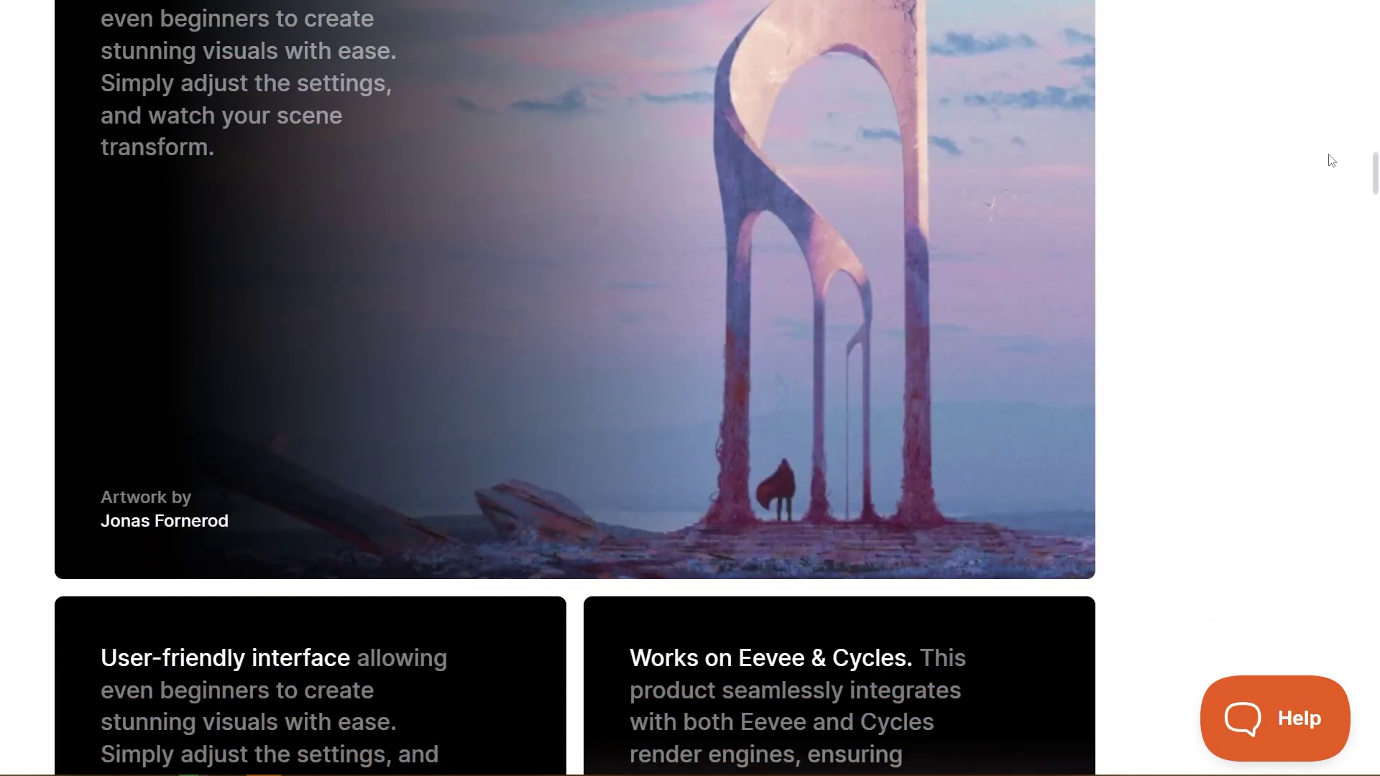
scroll(1332, 160, down, 2)
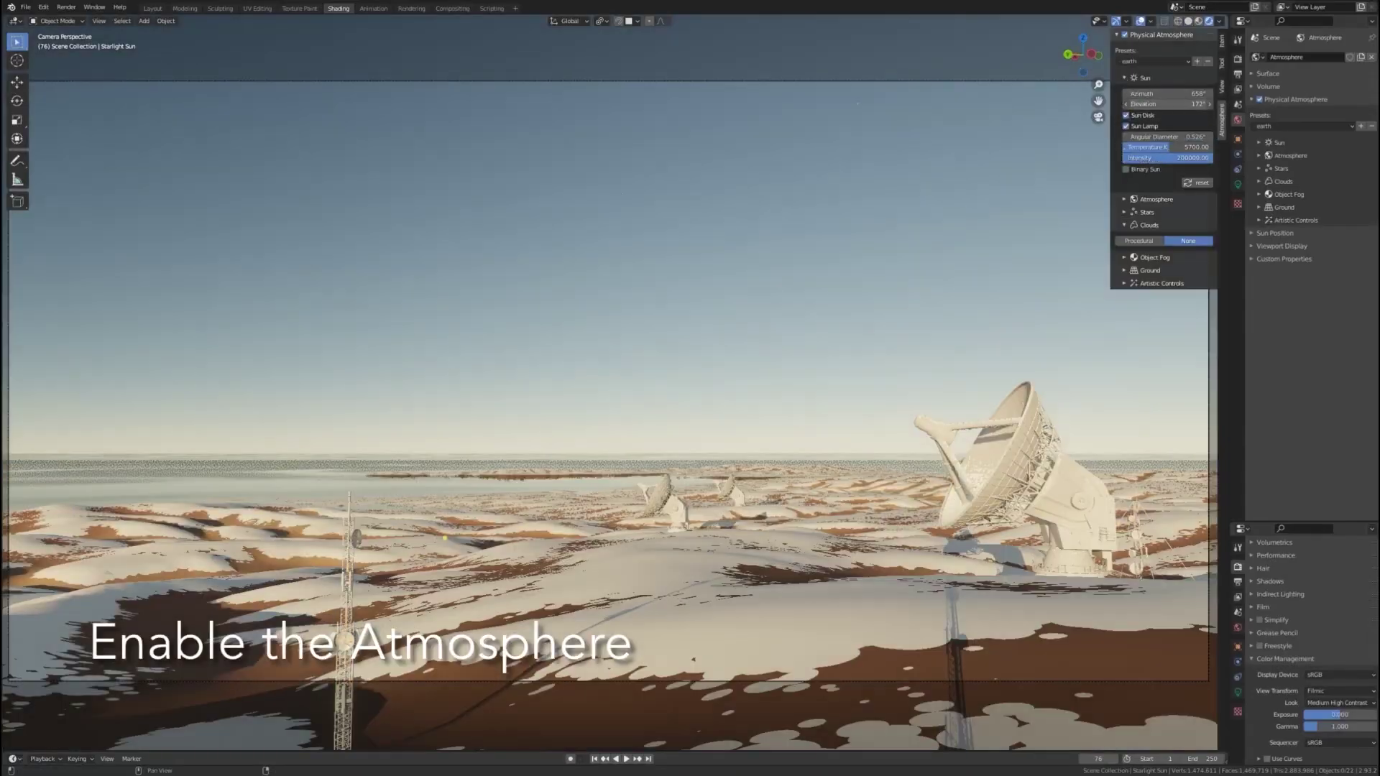
Raise the sun toward sunset and apply the hazy evening atmosphere preset.
mouse_move(1168, 104)
mouse_down()
mouse_move(1206, 103)
mouse_move(1190, 104)
mouse_up()
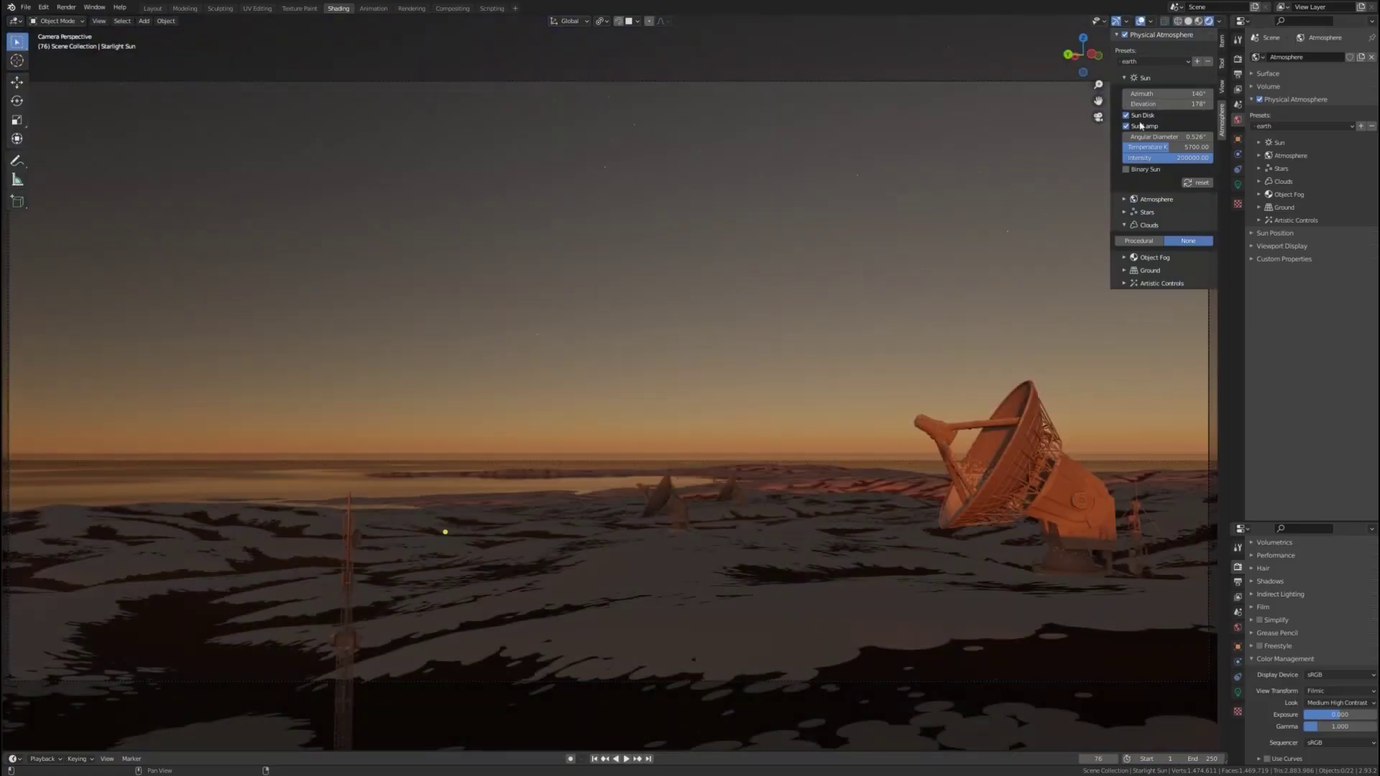
click(1154, 61)
click(1148, 108)
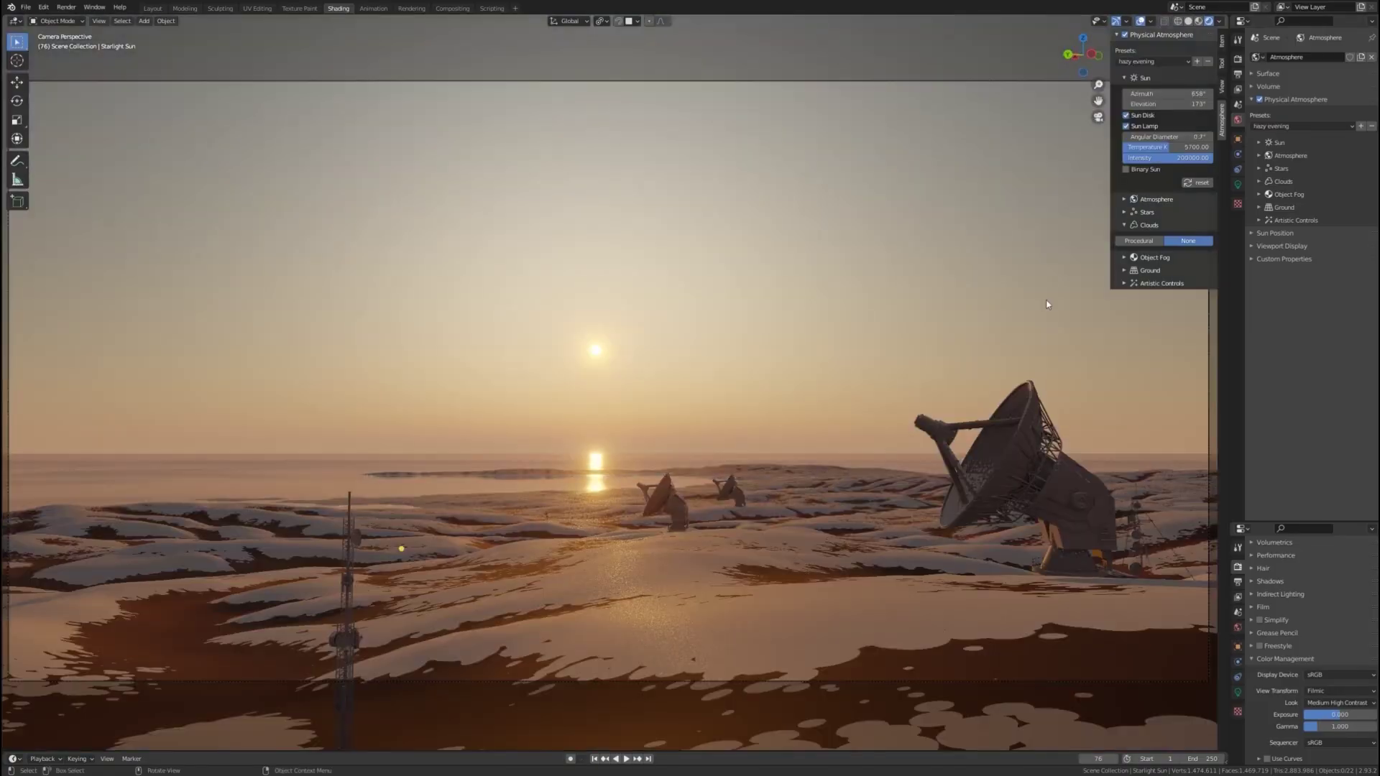
Apply object fog to 19 of the 21 scene materials so the distant landscape hazes.
click(1128, 259)
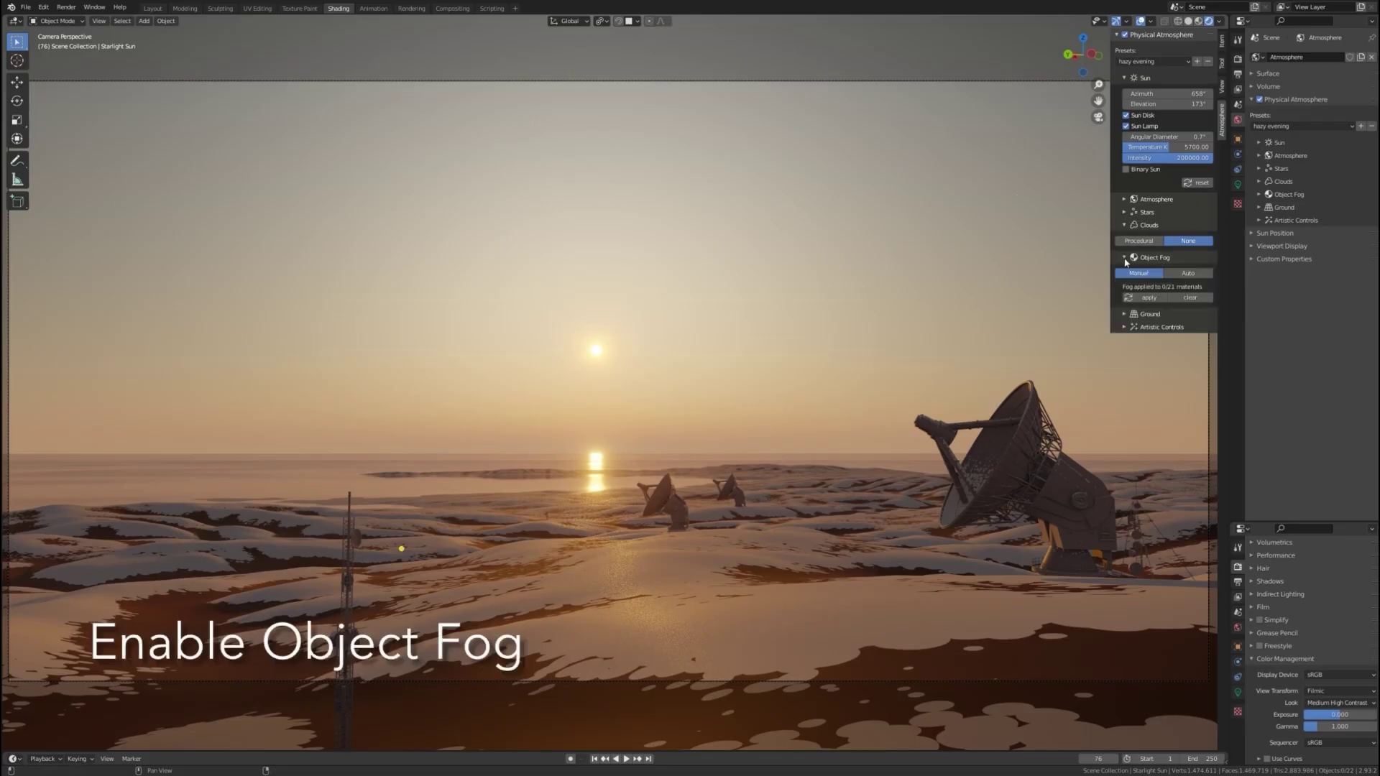
click(1154, 300)
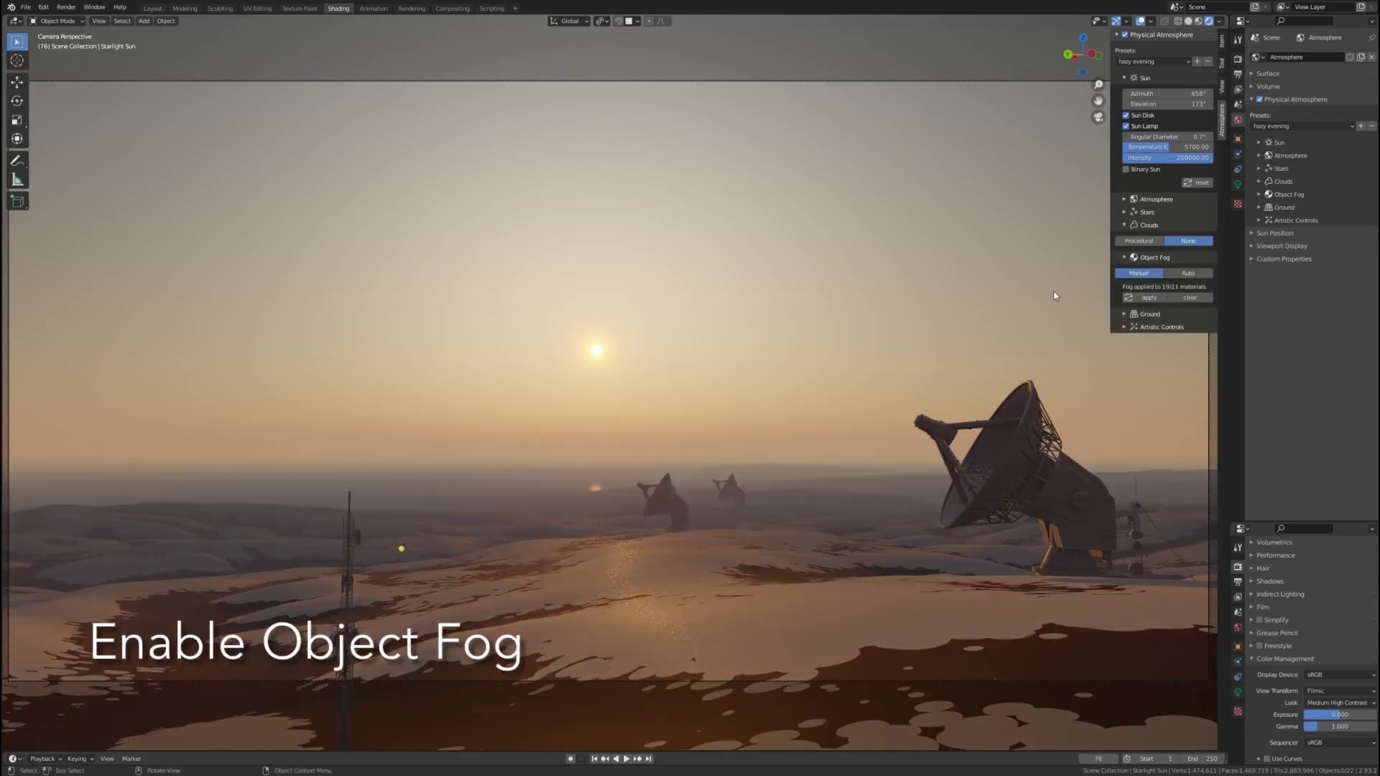
middle_drag(693, 469, 953, 365)
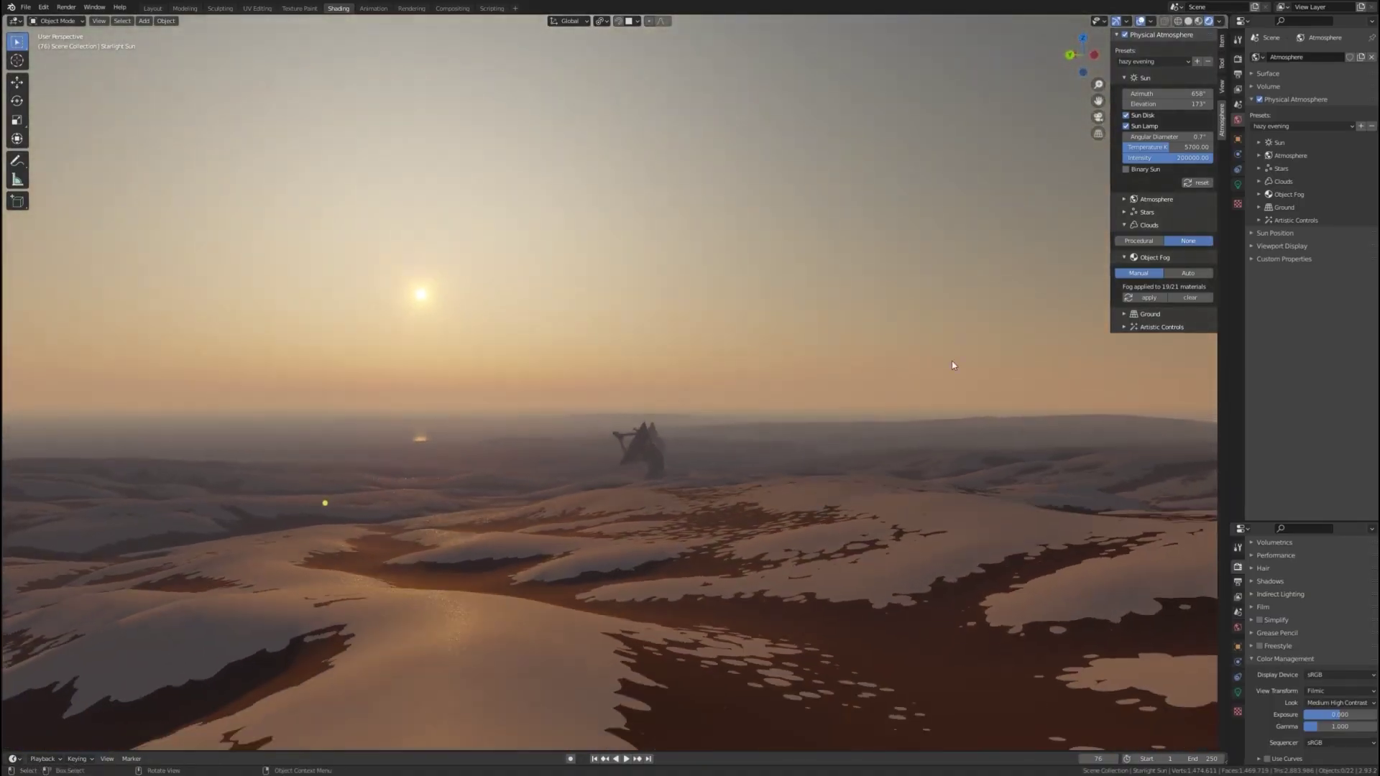
Lower the sun to about 180° elevation for a night view of the radar dishes.
click(1148, 64)
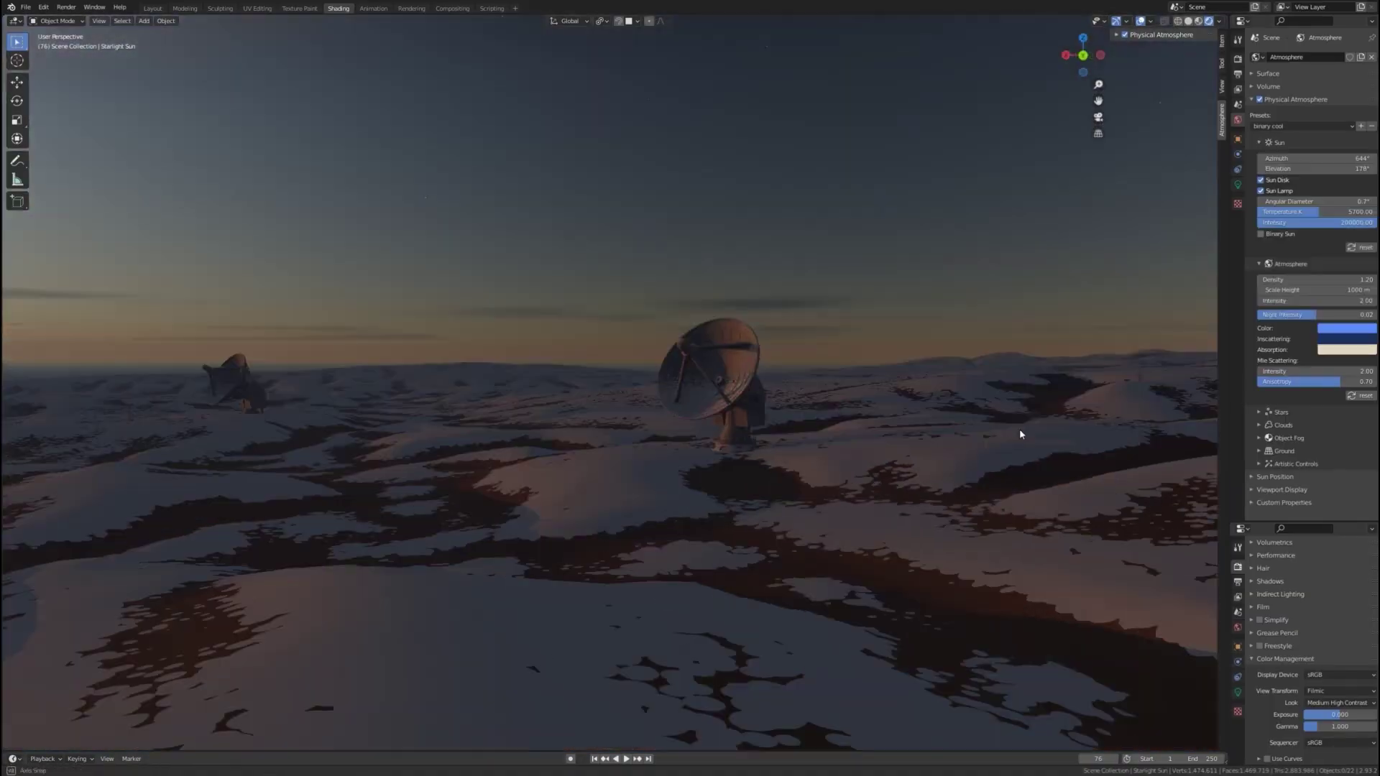
middle_drag(1019, 428, 987, 555)
mouse_move(1315, 168)
mouse_down()
mouse_move(1297, 168)
mouse_move(1322, 168)
mouse_up()
mouse_move(790, 403)
middle_down()
mouse_move(1008, 395)
mouse_move(771, 395)
middle_up()
Set sun elevation to 180° and give the stars a radiance intensity of 1.
drag(1316, 169, 1326, 168)
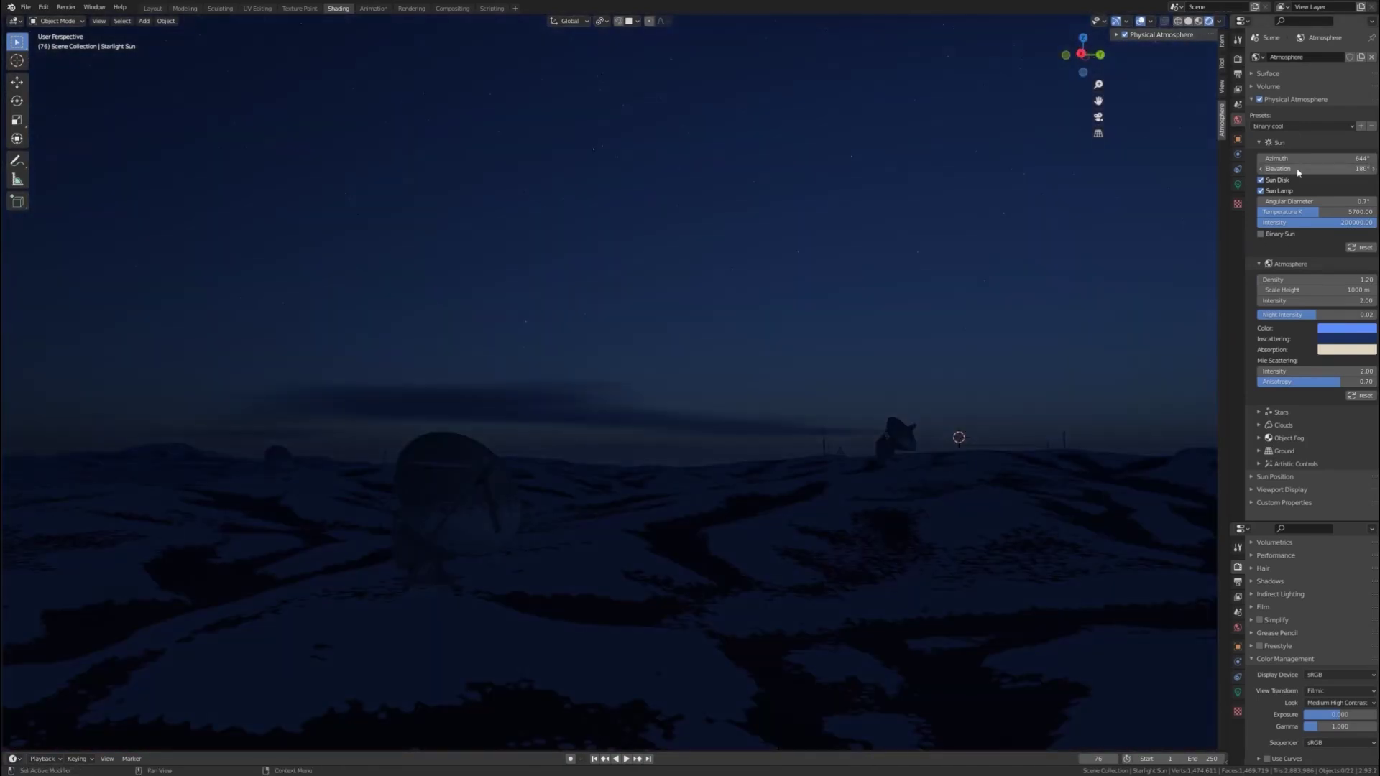
click(1258, 412)
double_click(1306, 441)
text(1)
key(Return)
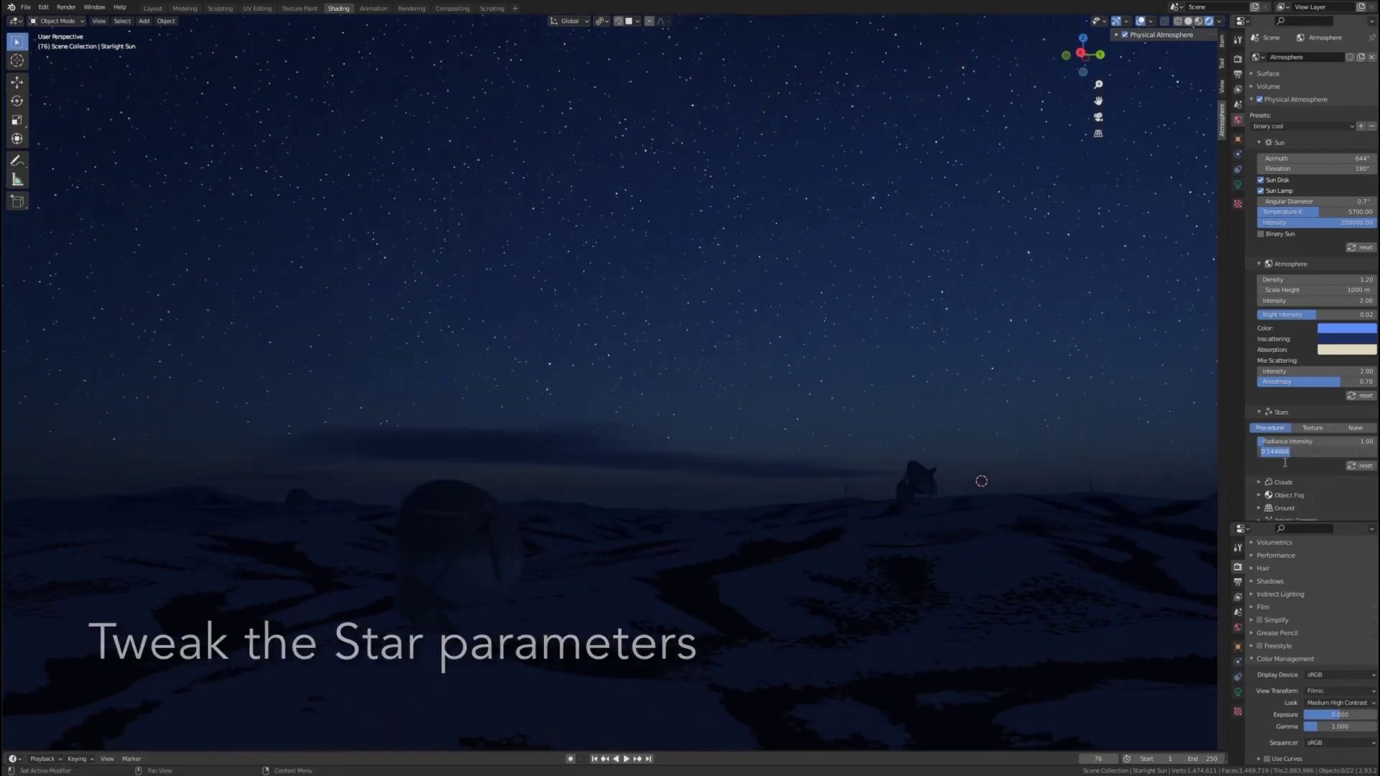
Settle the stars on radiance intensity 0.50 and a lower gamma of 0.60.
drag(1291, 451, 1292, 445)
key(Return)
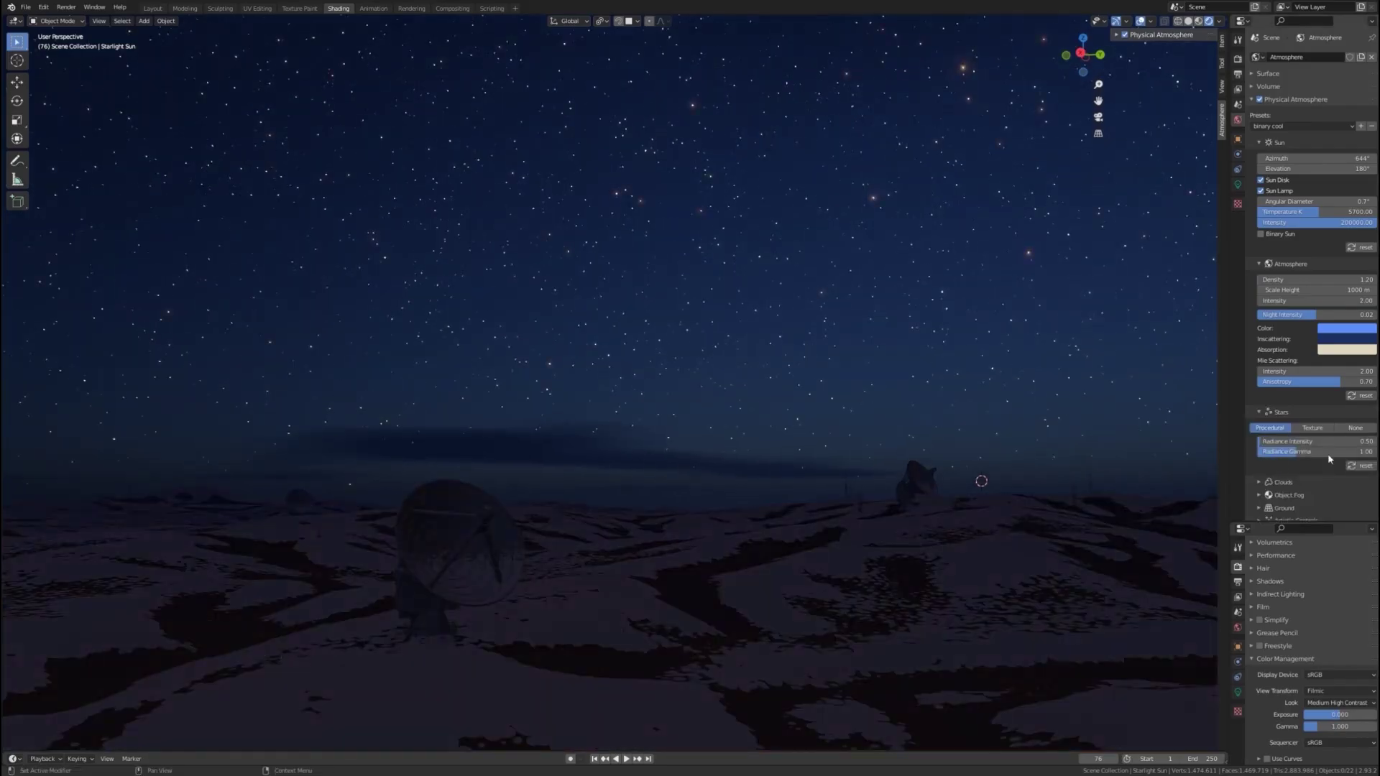
text(0.2)
key(Return)
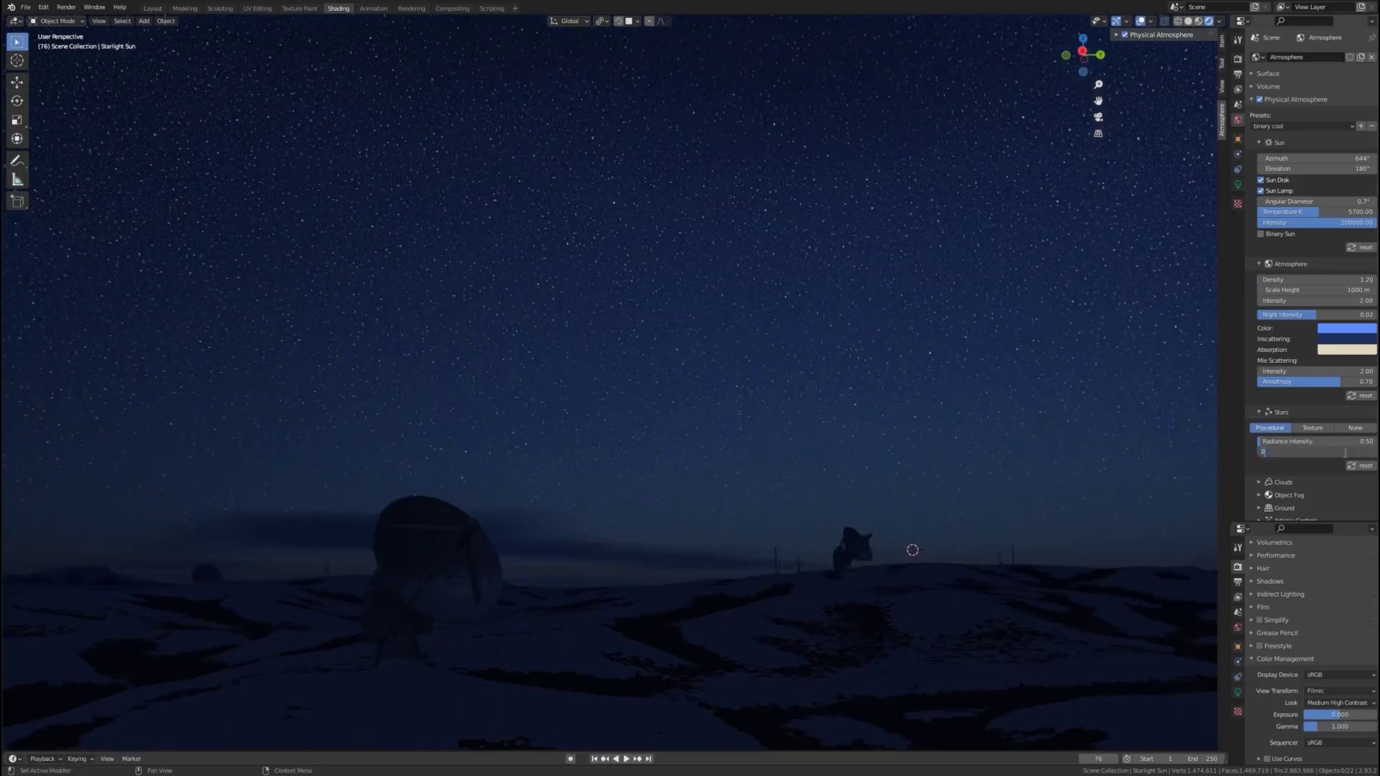
middle_drag(1041, 447, 822, 428)
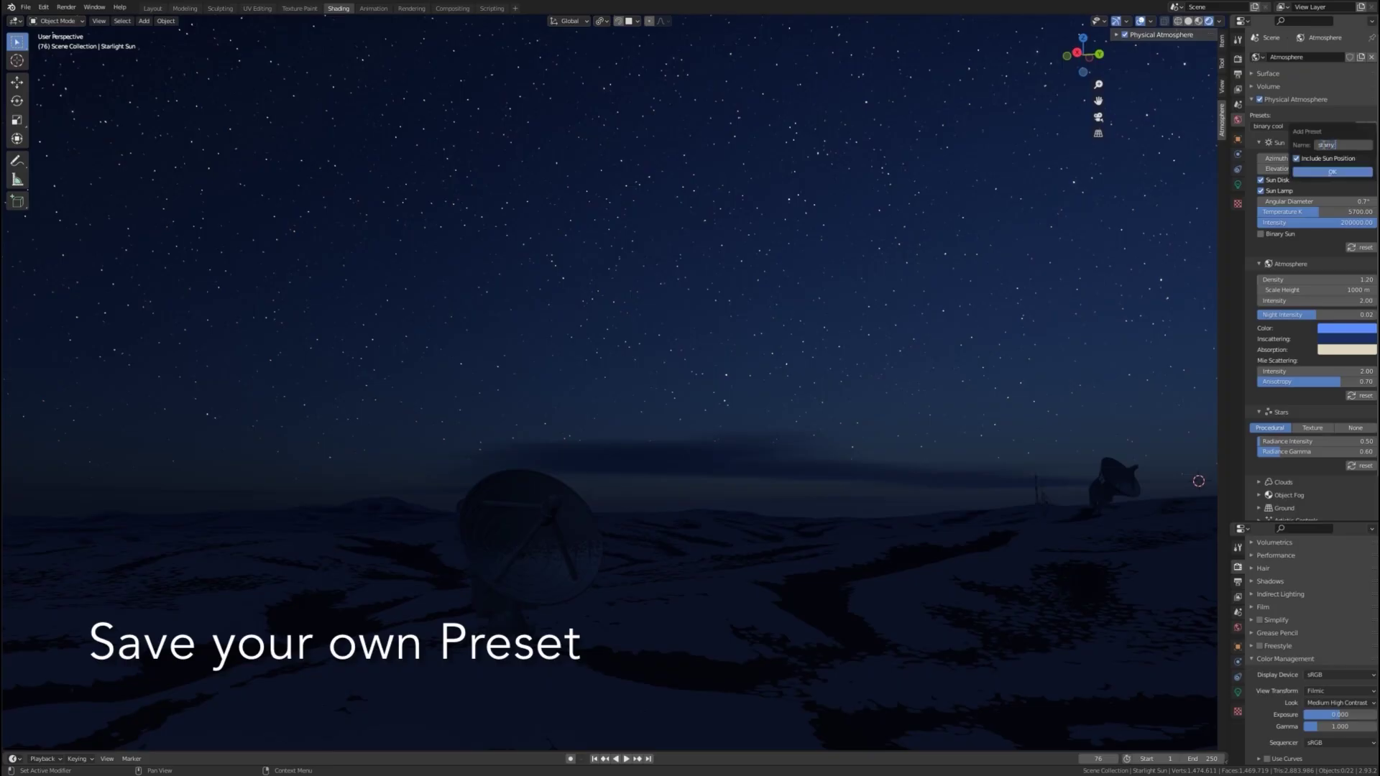
Try the binary cool, starry night and hazy evening atmosphere presets in turn.
click(1297, 127)
click(1281, 149)
click(1289, 127)
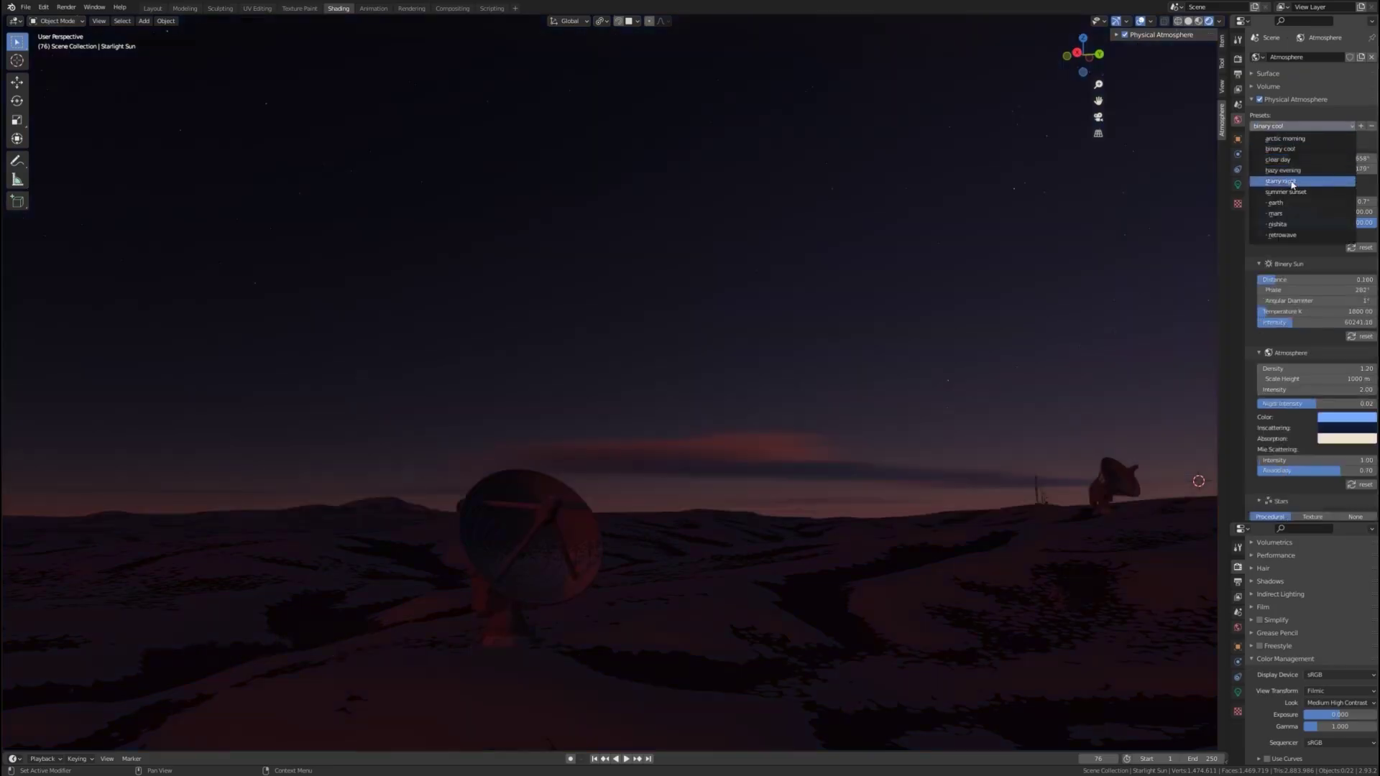
click(1293, 182)
click(1288, 128)
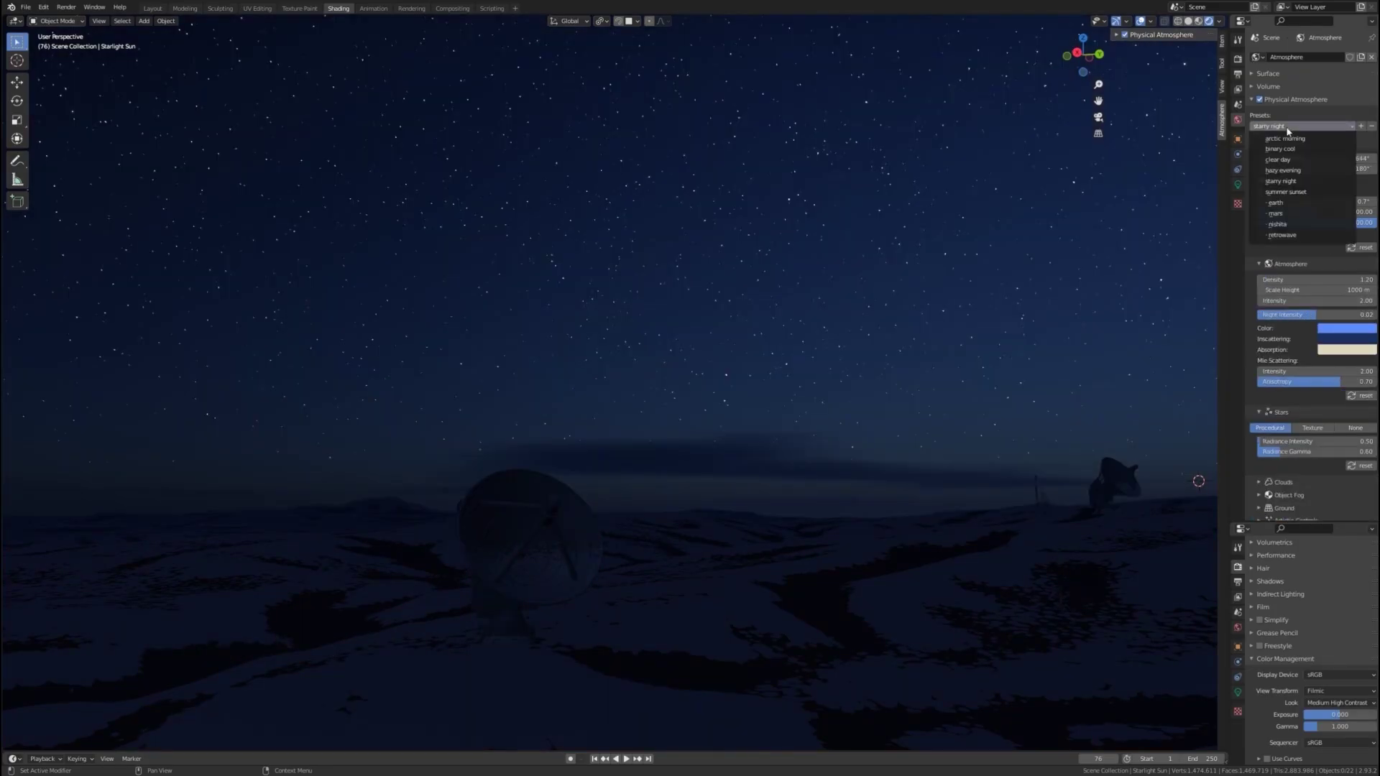
click(1288, 171)
Clear the object fog from all materials and collapse the Stars, Atmosphere and Sun settings.
middle_drag(986, 355, 934, 432)
scroll(1257, 481, down, 3)
click(1259, 450)
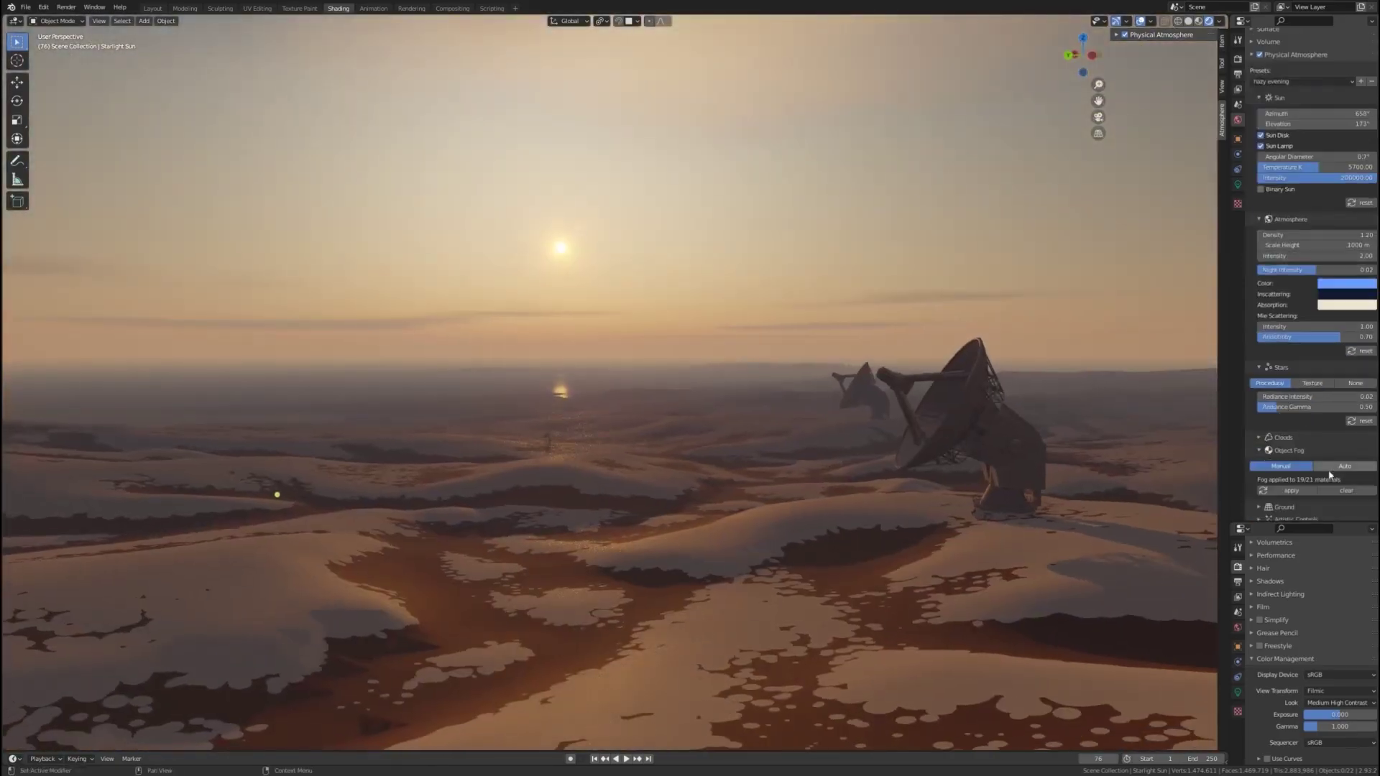
click(1336, 491)
drag(1259, 454, 1260, 171)
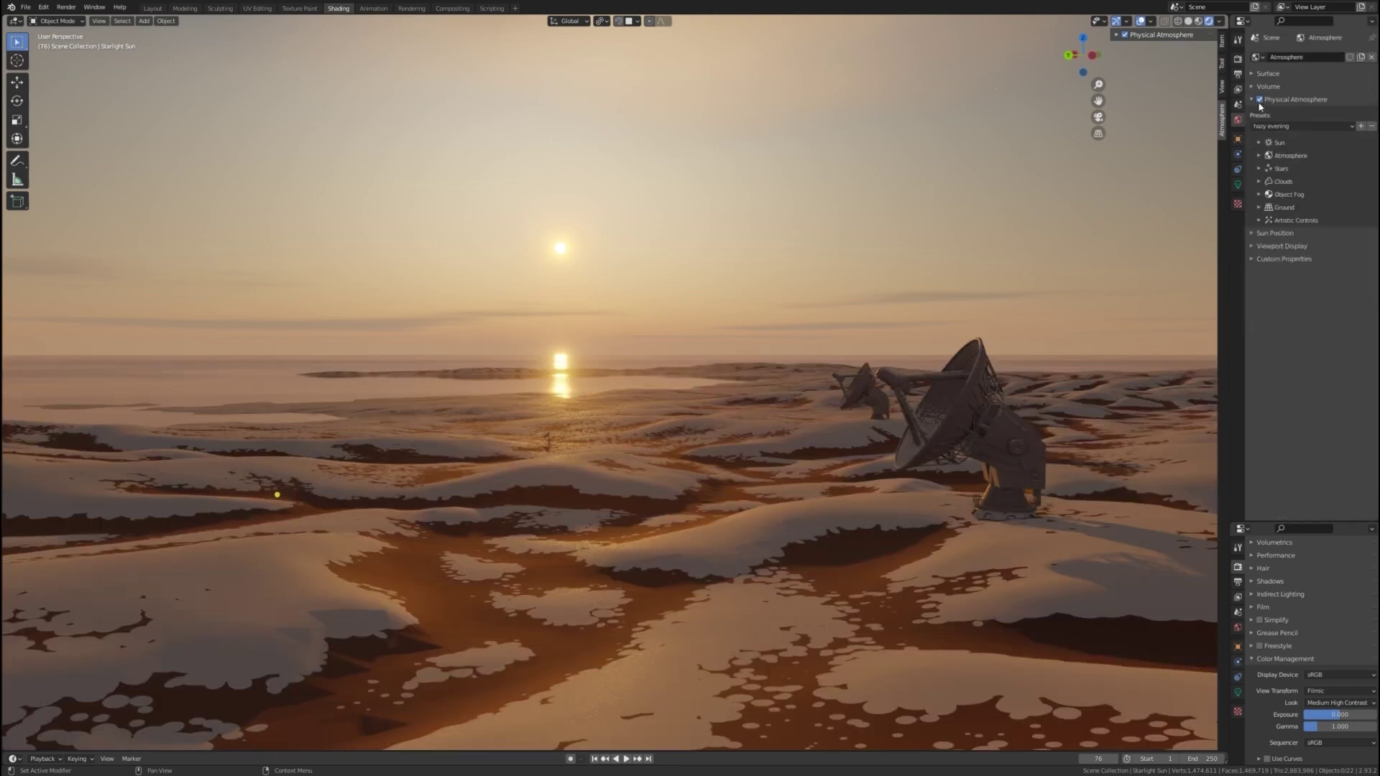
Apply the binary cool atmosphere preset again.
click(1118, 35)
click(1152, 61)
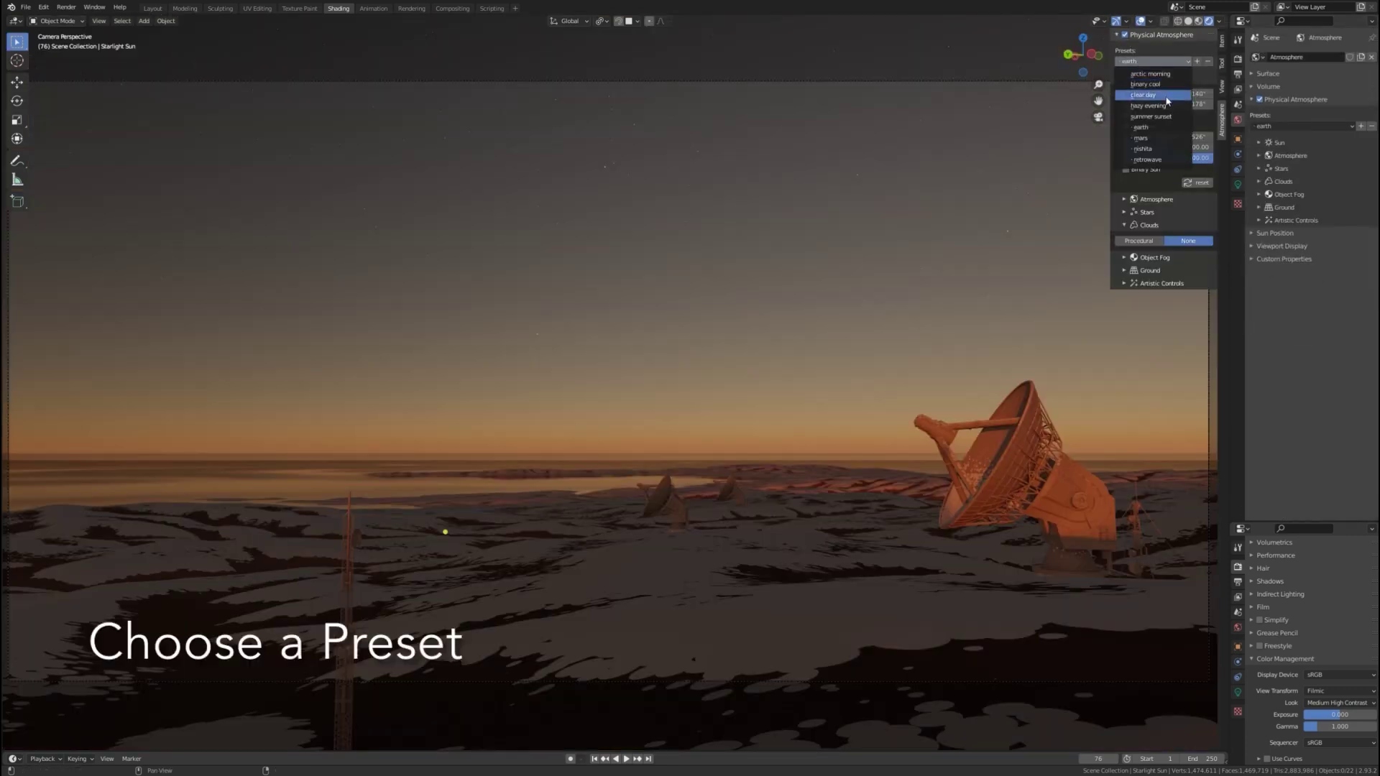
click(1153, 84)
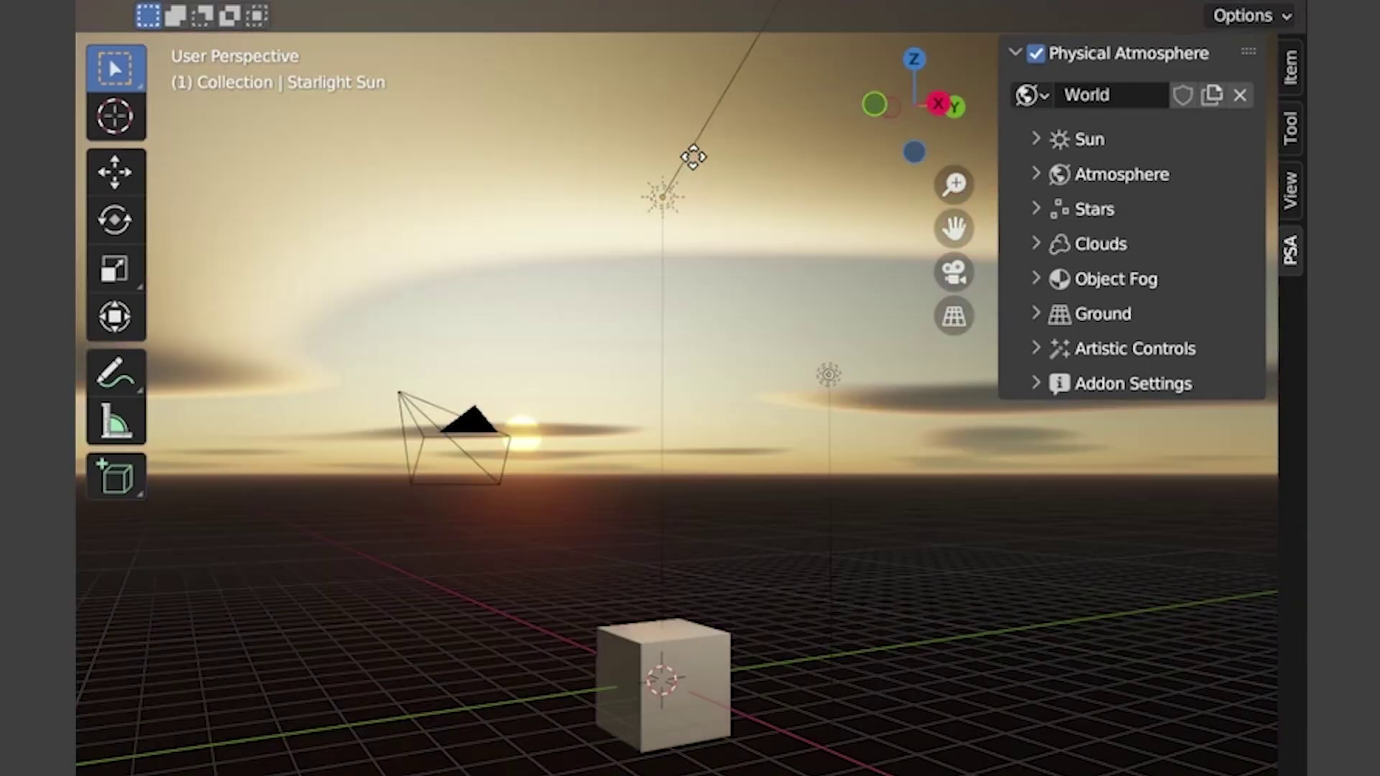
Raise the sun from sunset to daylight, then switch the world to earth2 and earth3.
drag(693, 157, 629, 176)
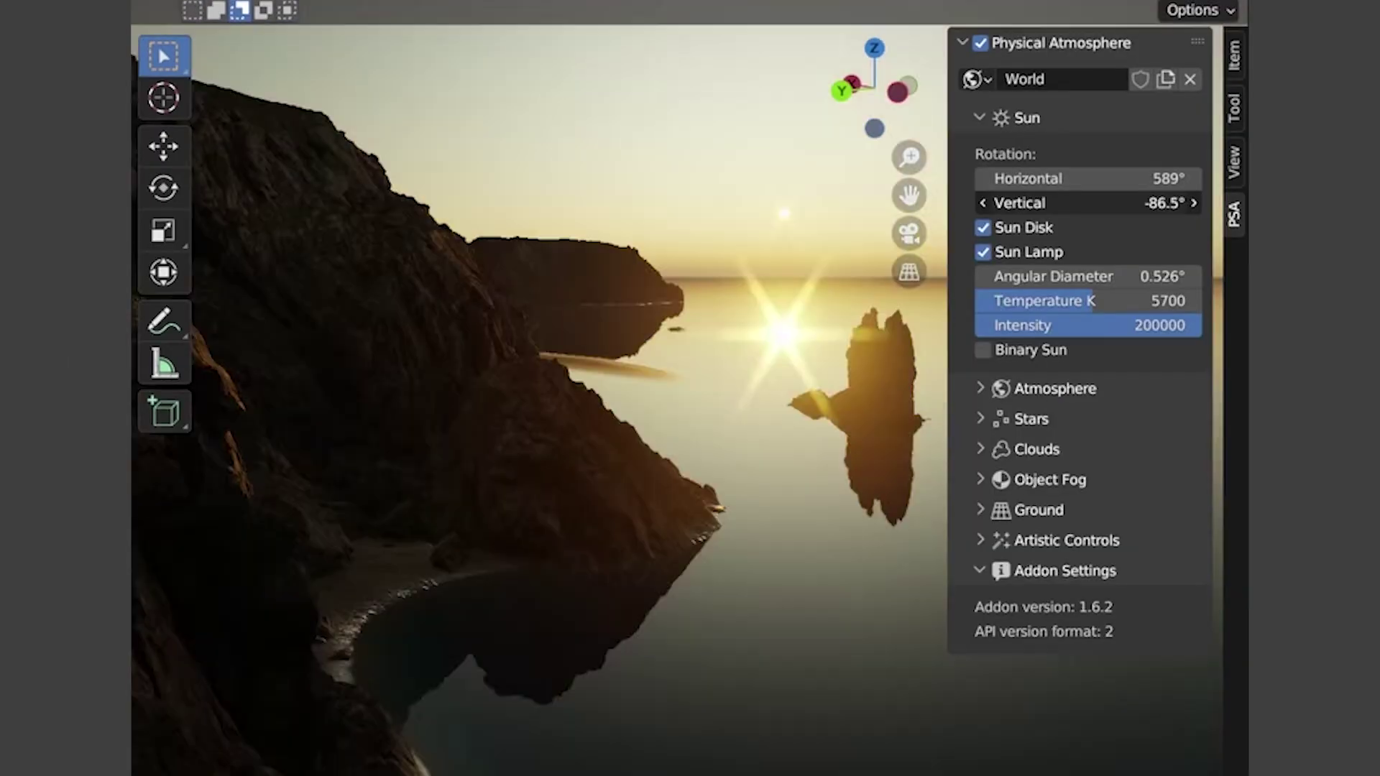
drag(1089, 203, 1158, 202)
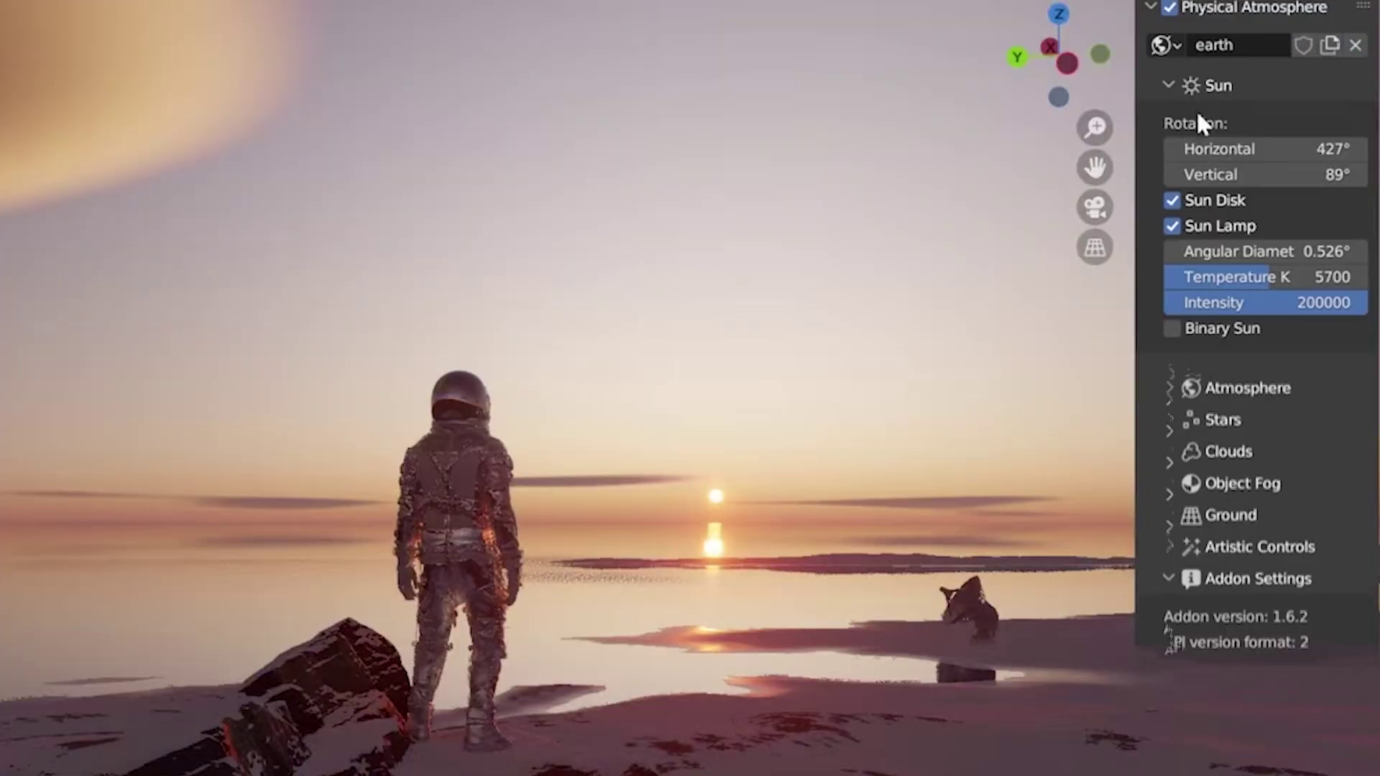
click(1166, 44)
click(1209, 144)
click(1166, 45)
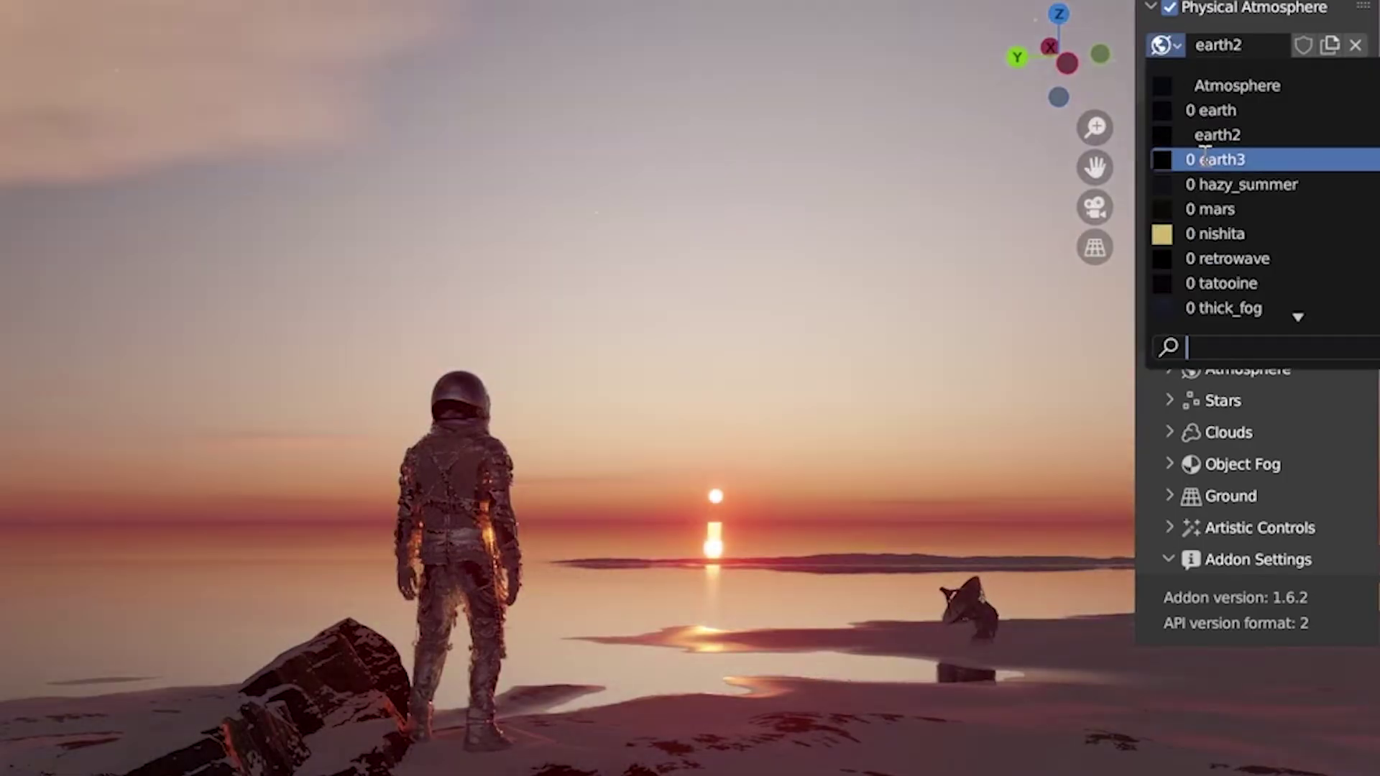
click(1222, 159)
Switch the world through hazy_summer, mars and nishita skies.
click(1166, 45)
click(1222, 184)
click(1166, 44)
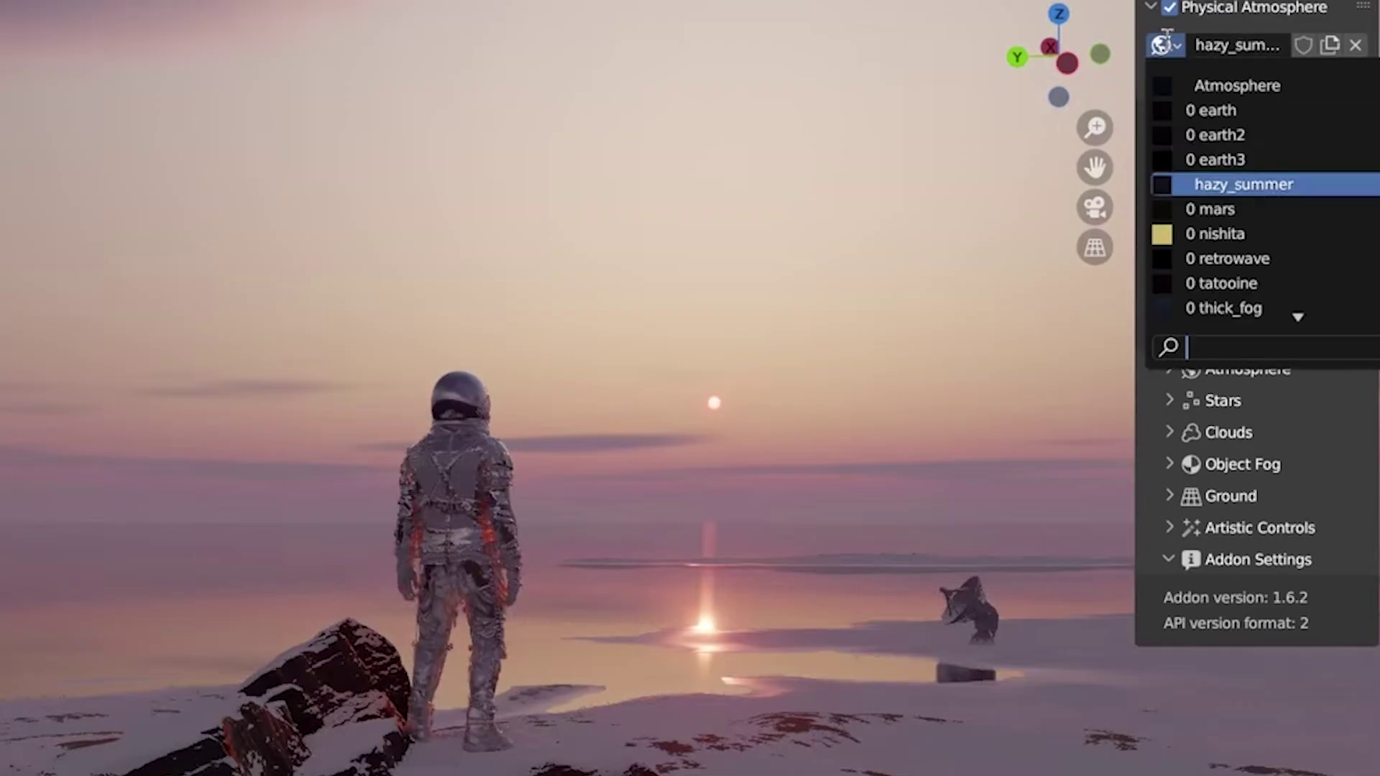
click(1211, 208)
click(1166, 44)
click(1215, 233)
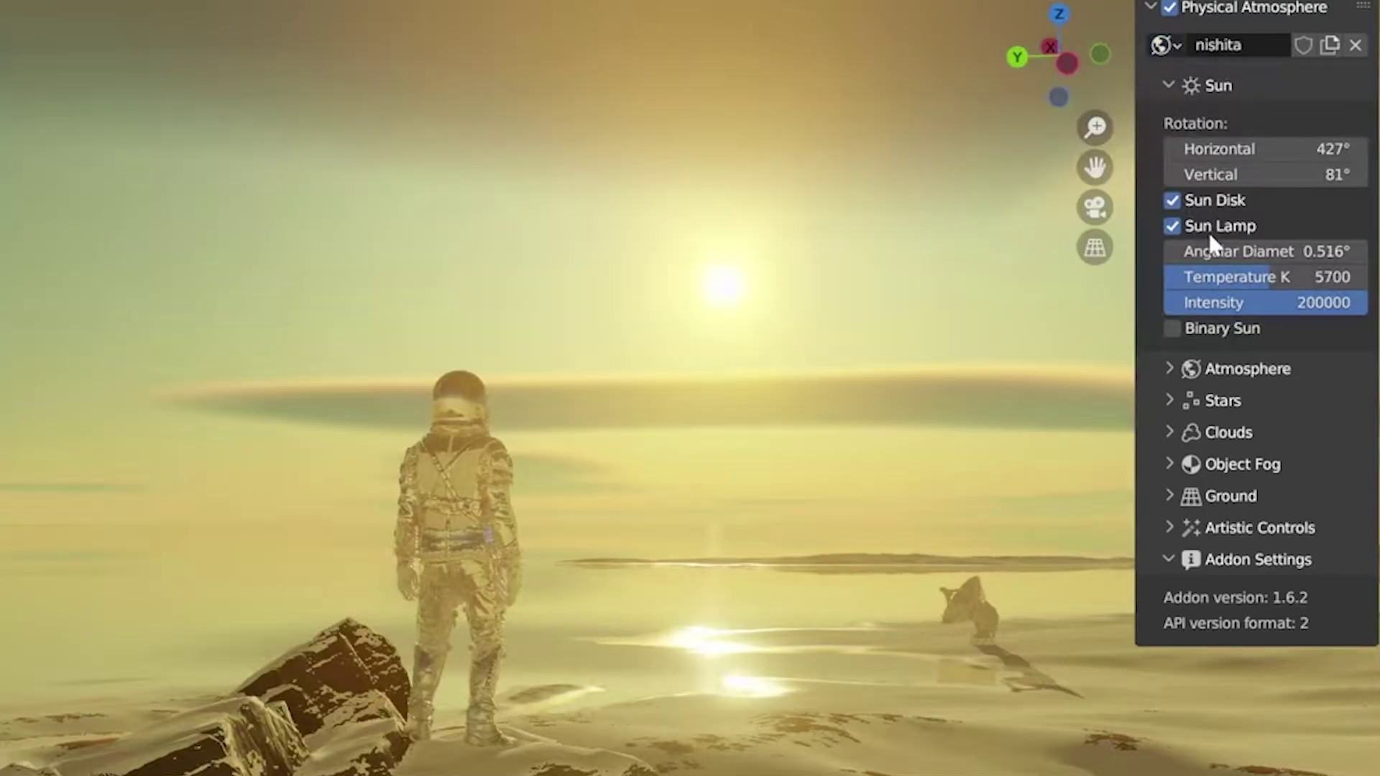
Switch the world to retrowave, then search for and apply tatooine.
click(1172, 46)
click(1215, 258)
click(1166, 44)
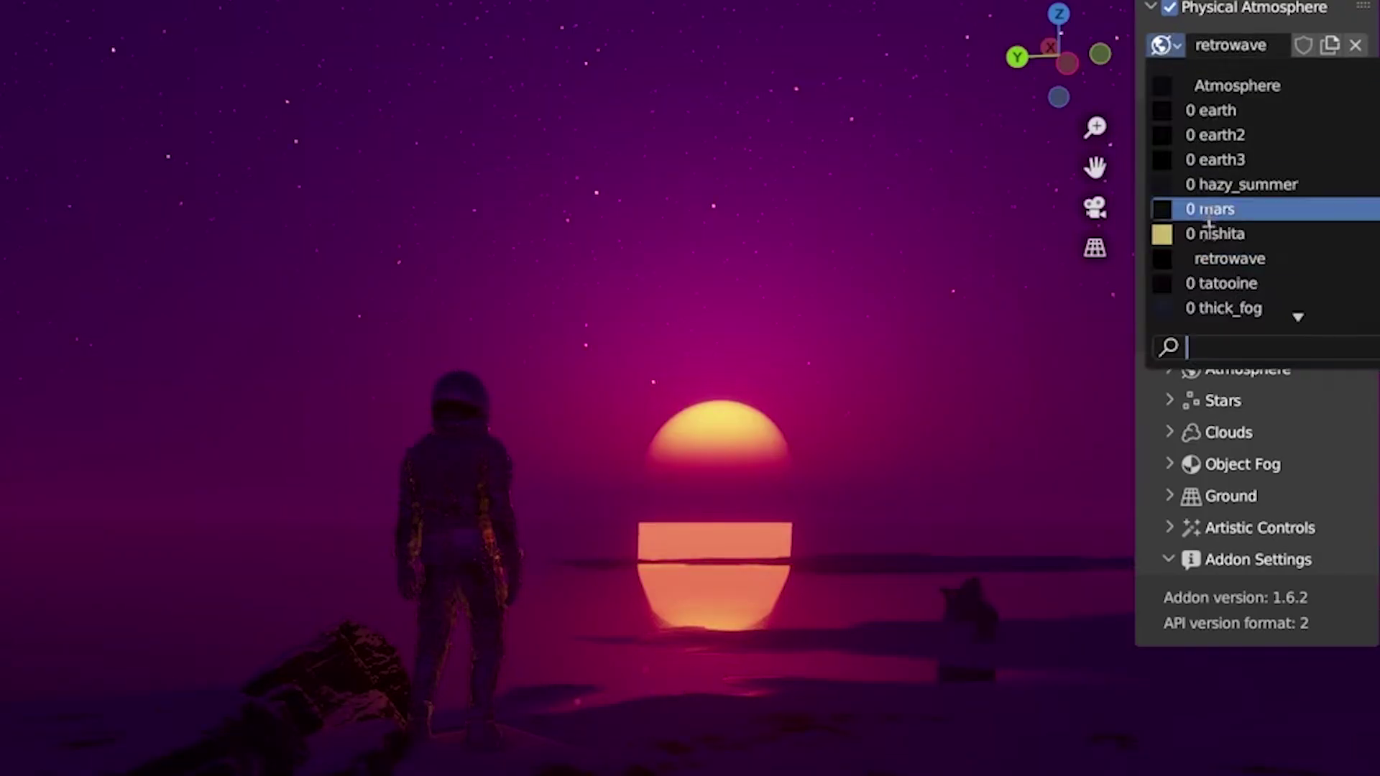
text(tatooine)
key(Return)
click(1165, 44)
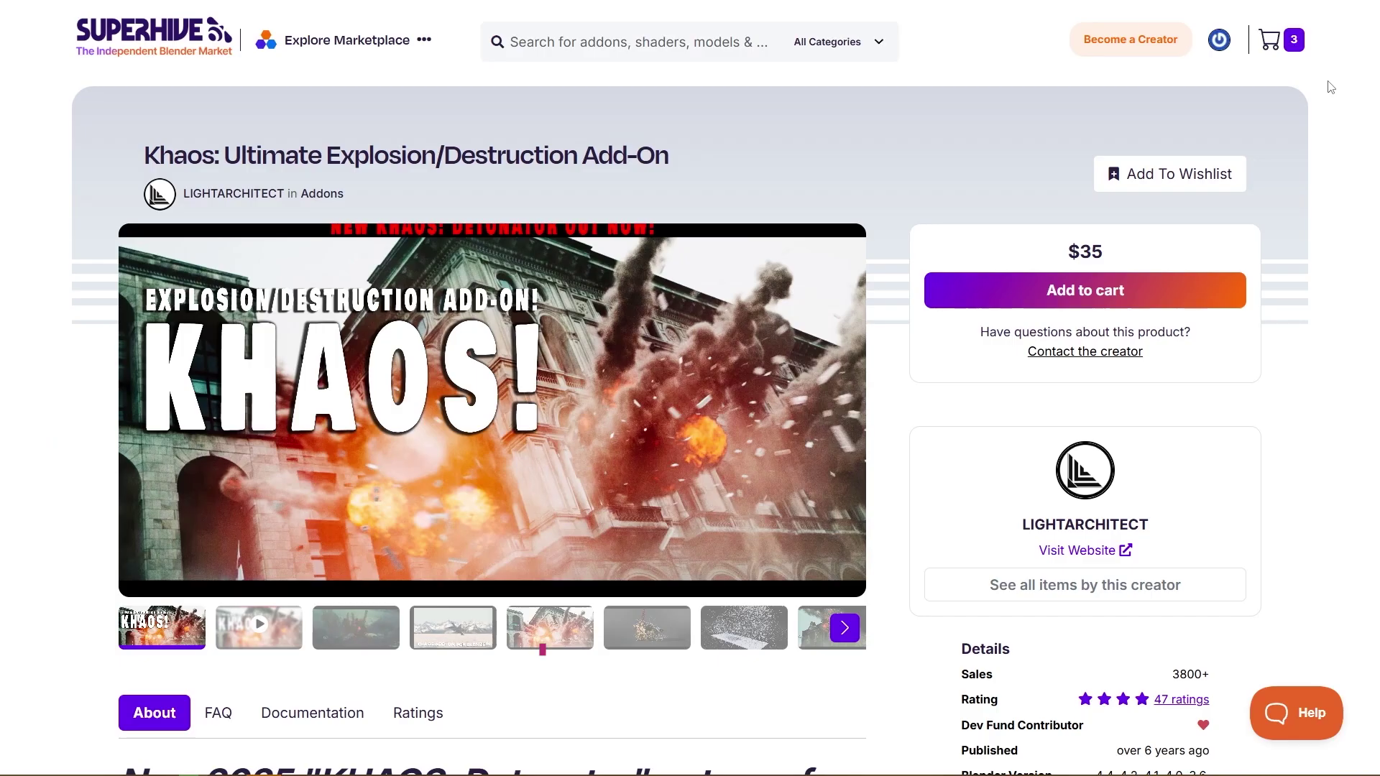
Scroll down the Khaos: Ultimate Explosion/Destruction Add-On page ($35, 3800+ sales).
scroll(443, 464, down, 3)
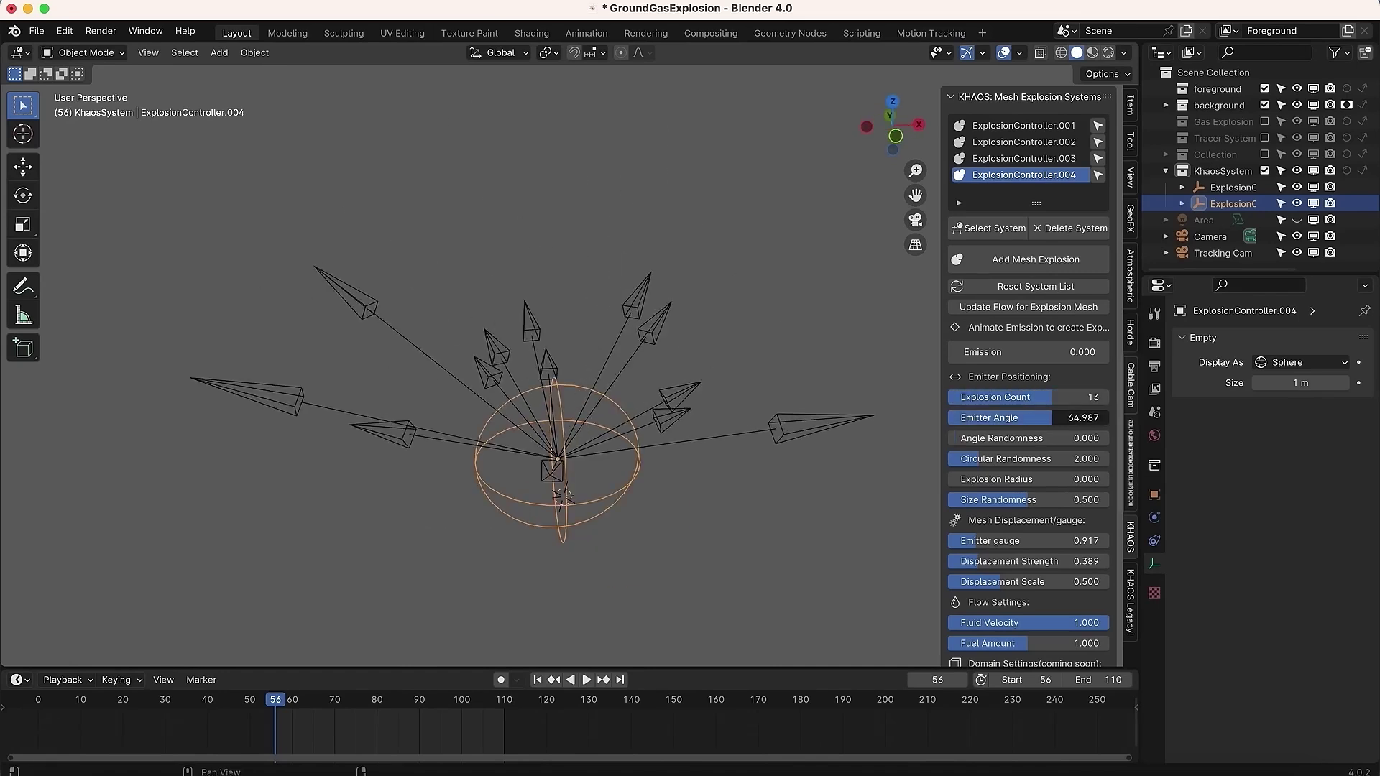
Lower the KHAOS Emitter Angle from 64.987 to 32.746 for a tighter explosion cone.
drag(1028, 420, 1004, 422)
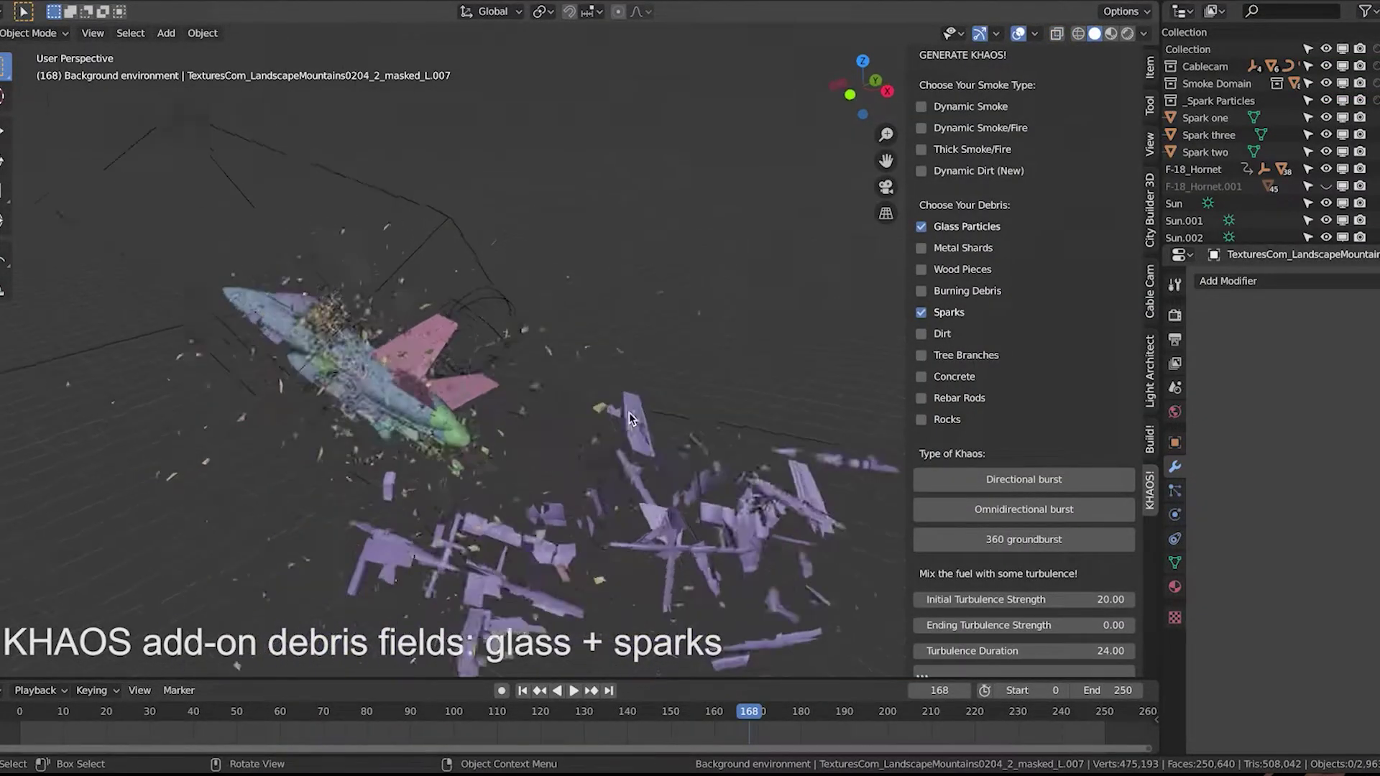
Orbit around the exploding F-18 to inspect its glass, spark and smoke/fire particles.
mouse_move(629, 419)
middle_down()
mouse_move(672, 414)
mouse_move(629, 419)
middle_up()
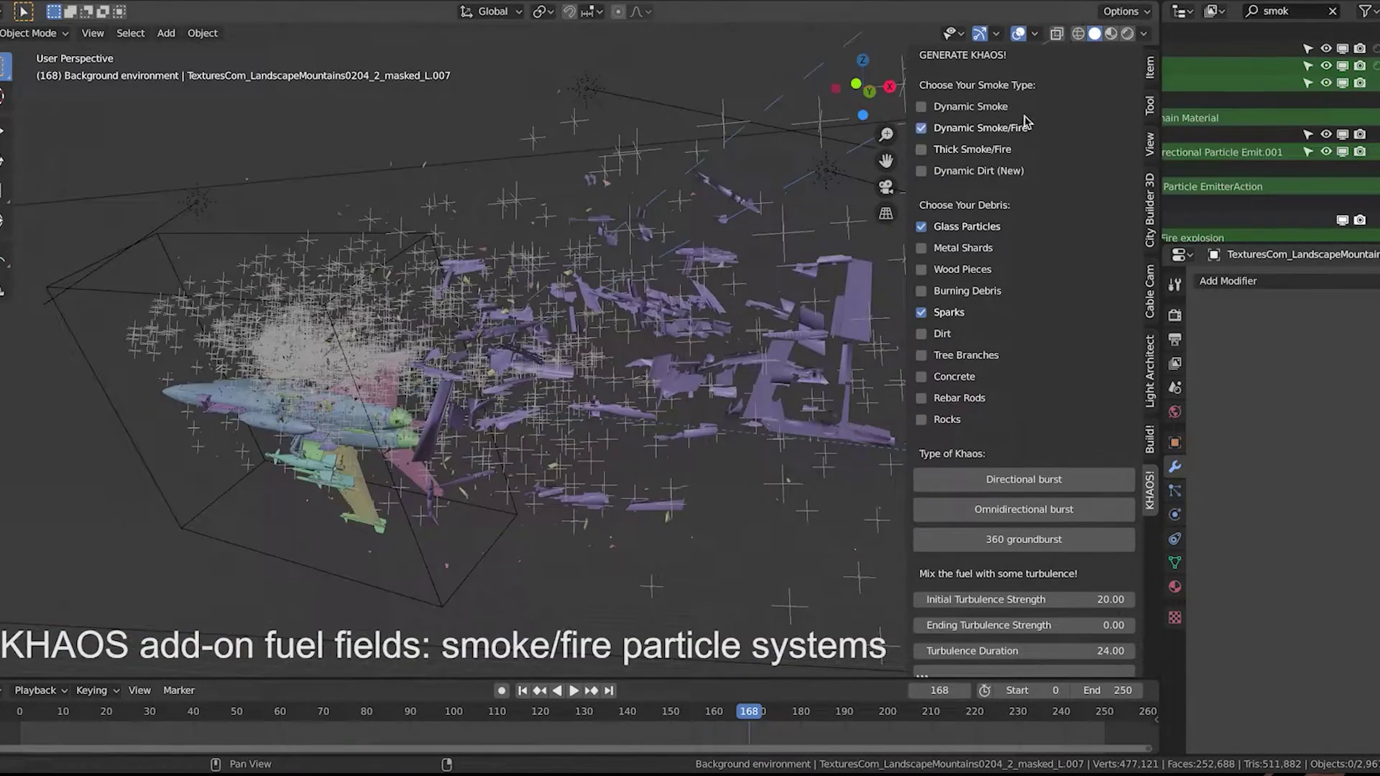
middle_drag(381, 401, 569, 367)
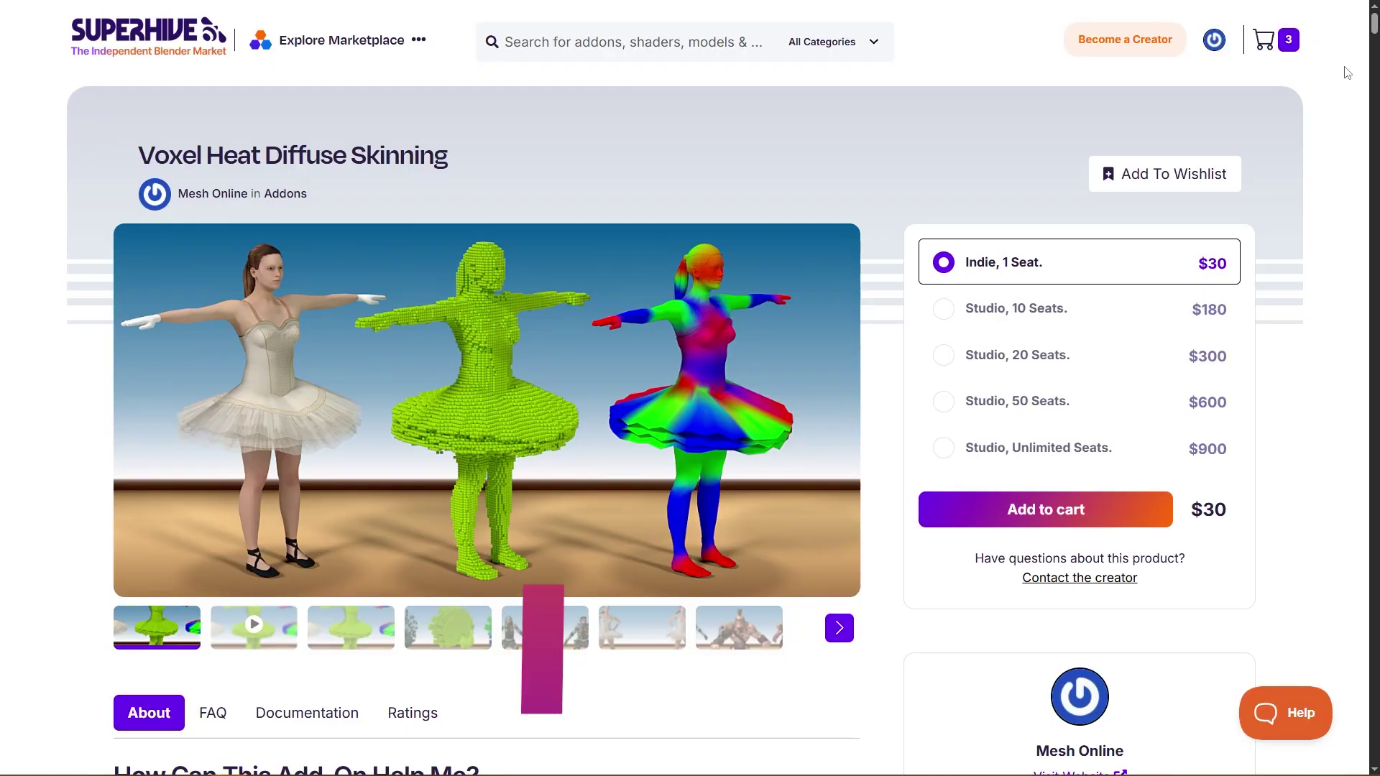
Scroll the Voxel Heat Diffuse Skinning page down to its Features and Quick Start sections.
scroll(1347, 73, down, 3)
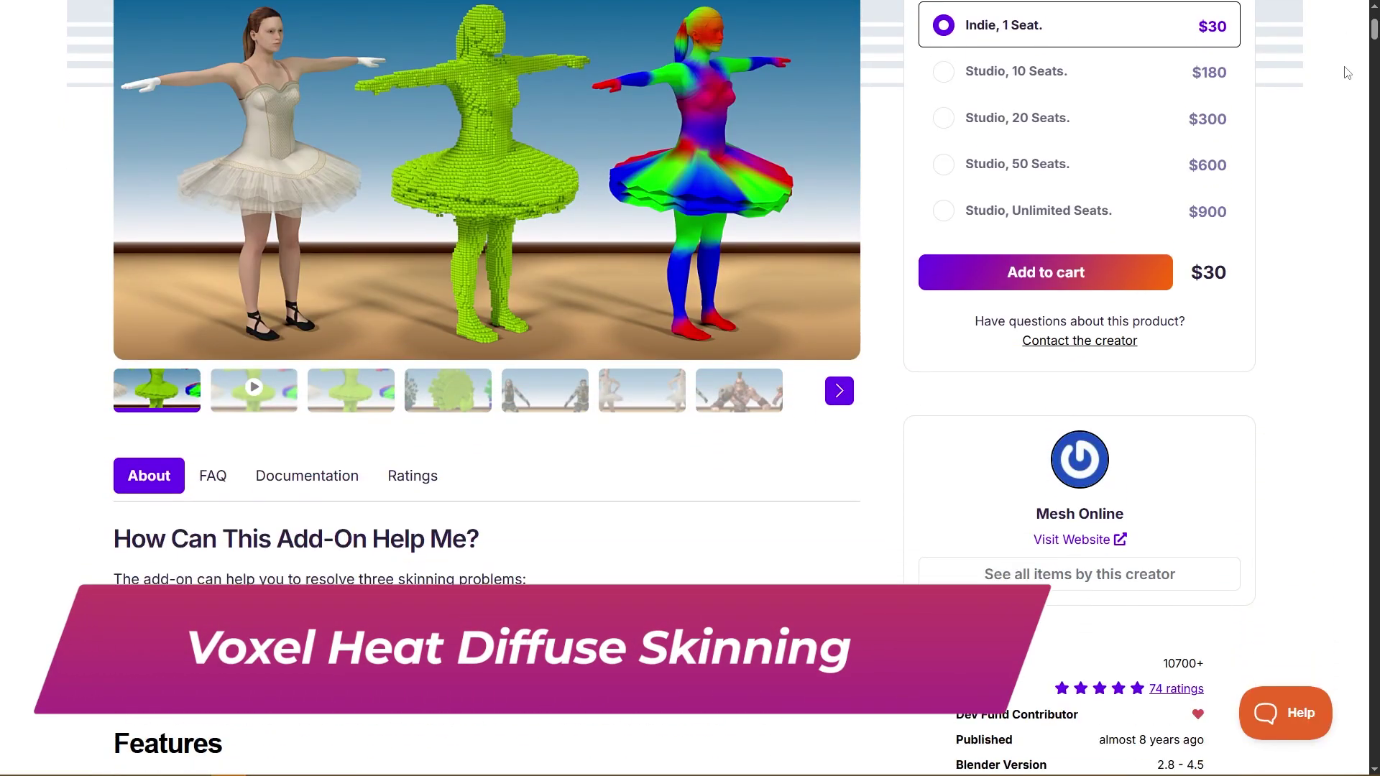
scroll(1347, 72, down, 6)
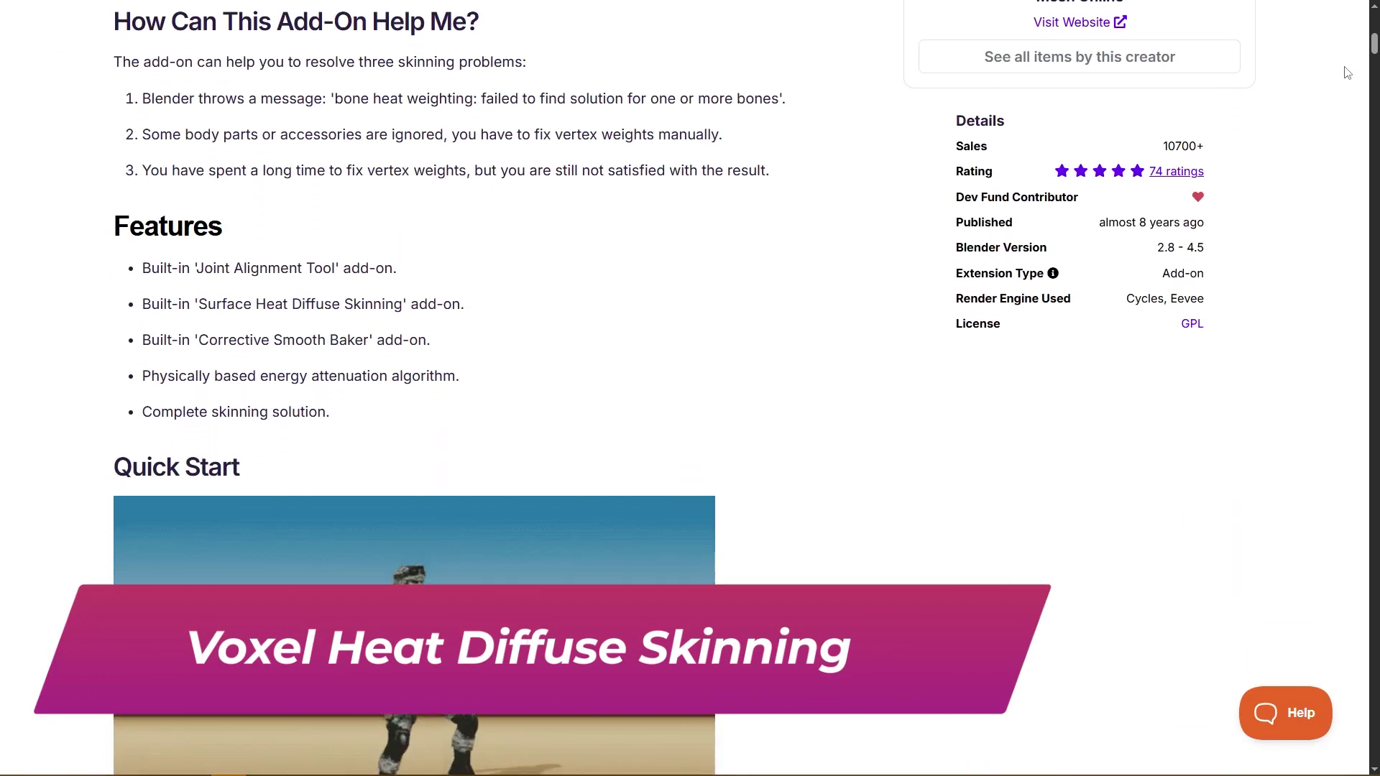
scroll(1347, 73, down, 6)
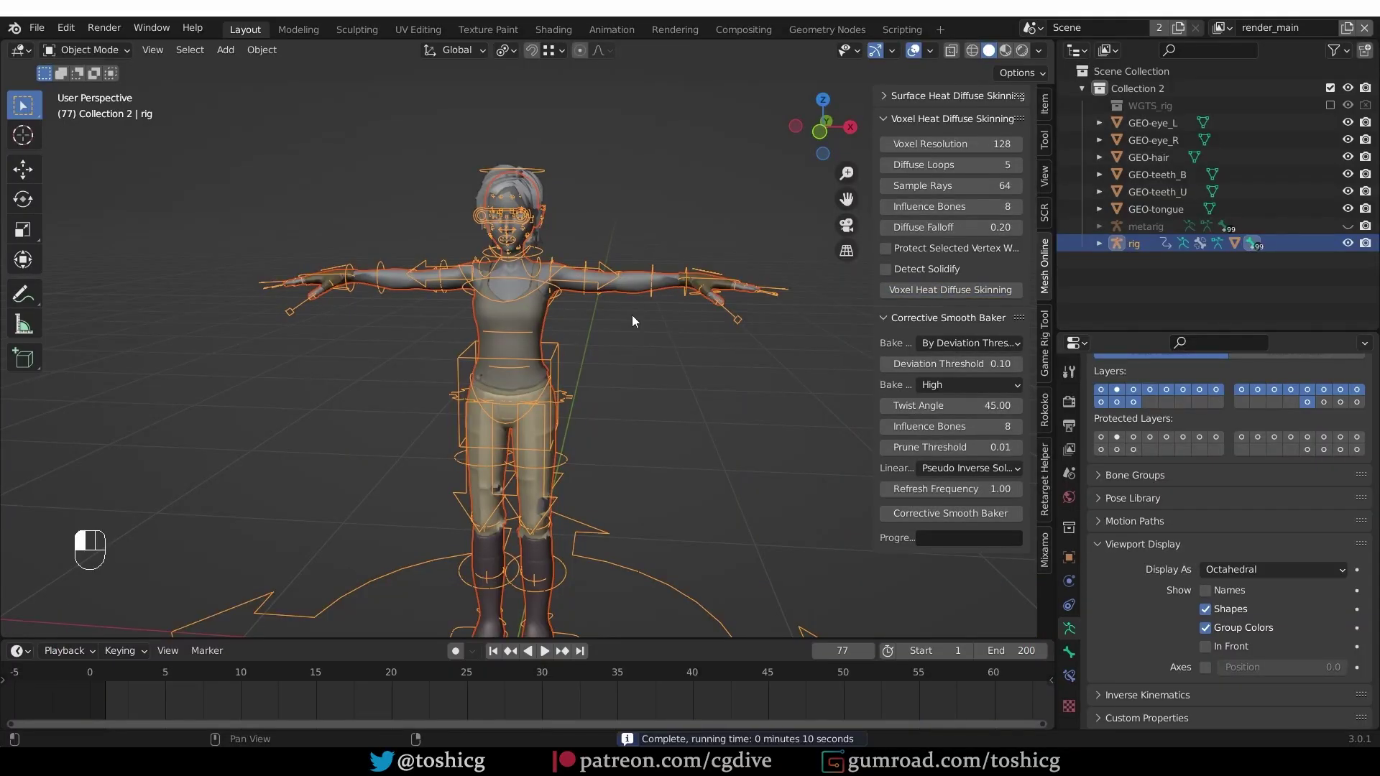
Enter Pose Mode and move and rotate the hand_ik.L control to test the skin deformation.
key(Tab)
key(g)
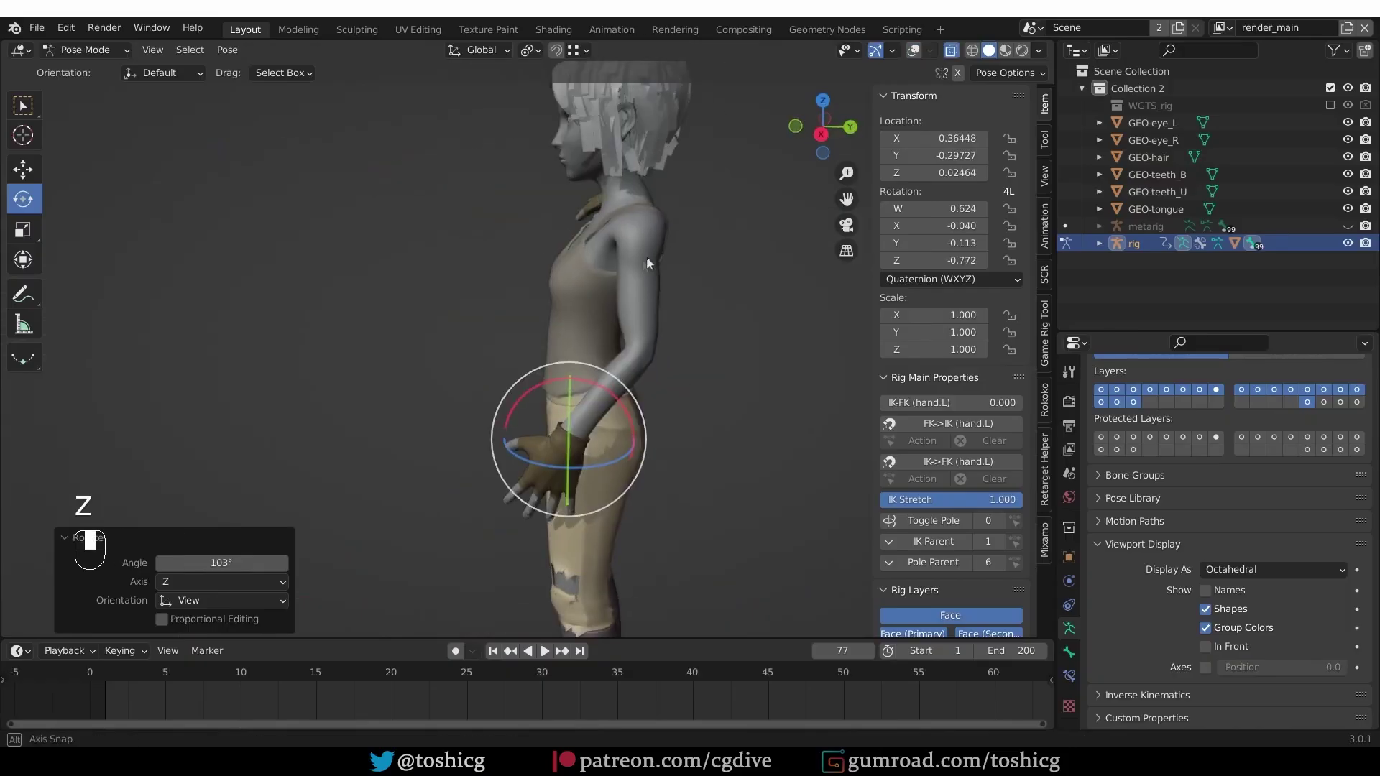
middle_drag(645, 256, 580, 346)
scroll(579, 346, up, 3)
scroll(596, 360, down, 2)
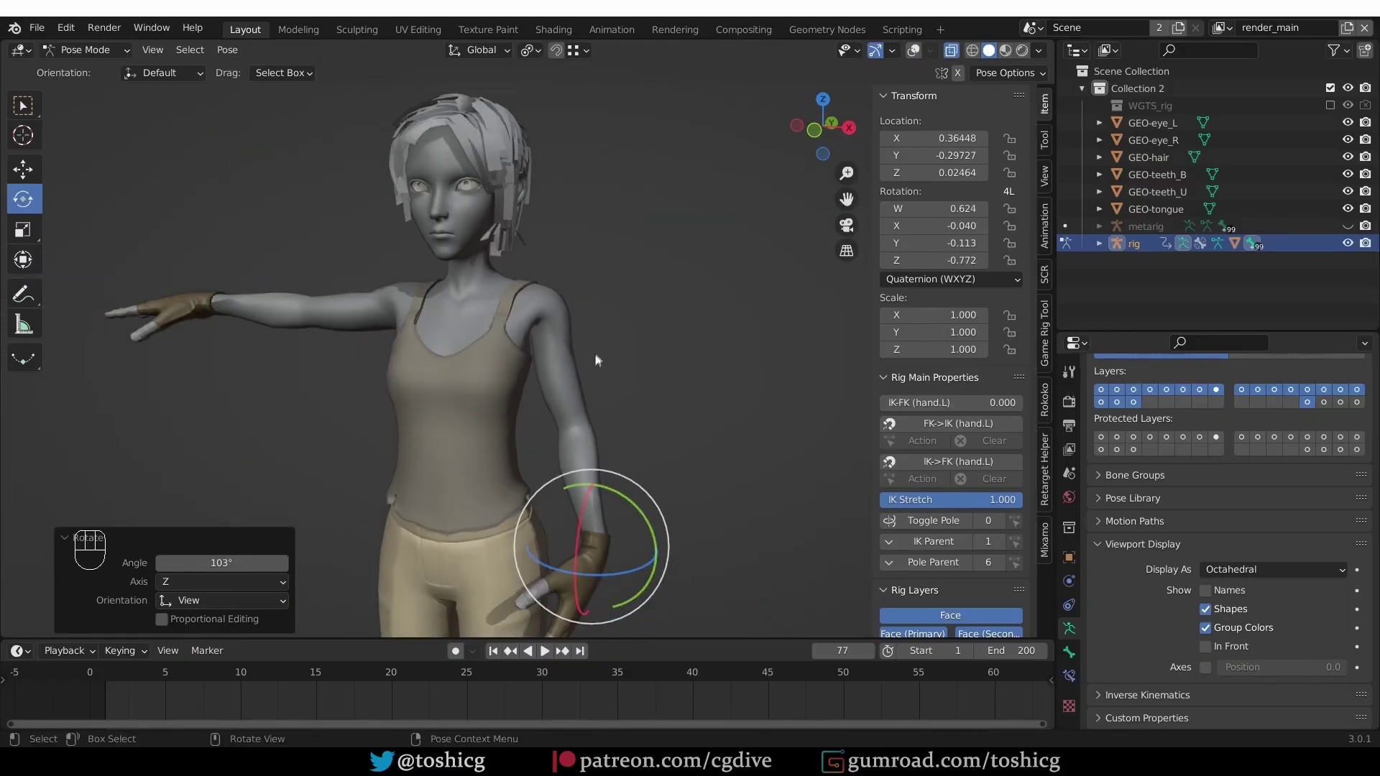
scroll(687, 416, up, 4)
key(r)
click(701, 430)
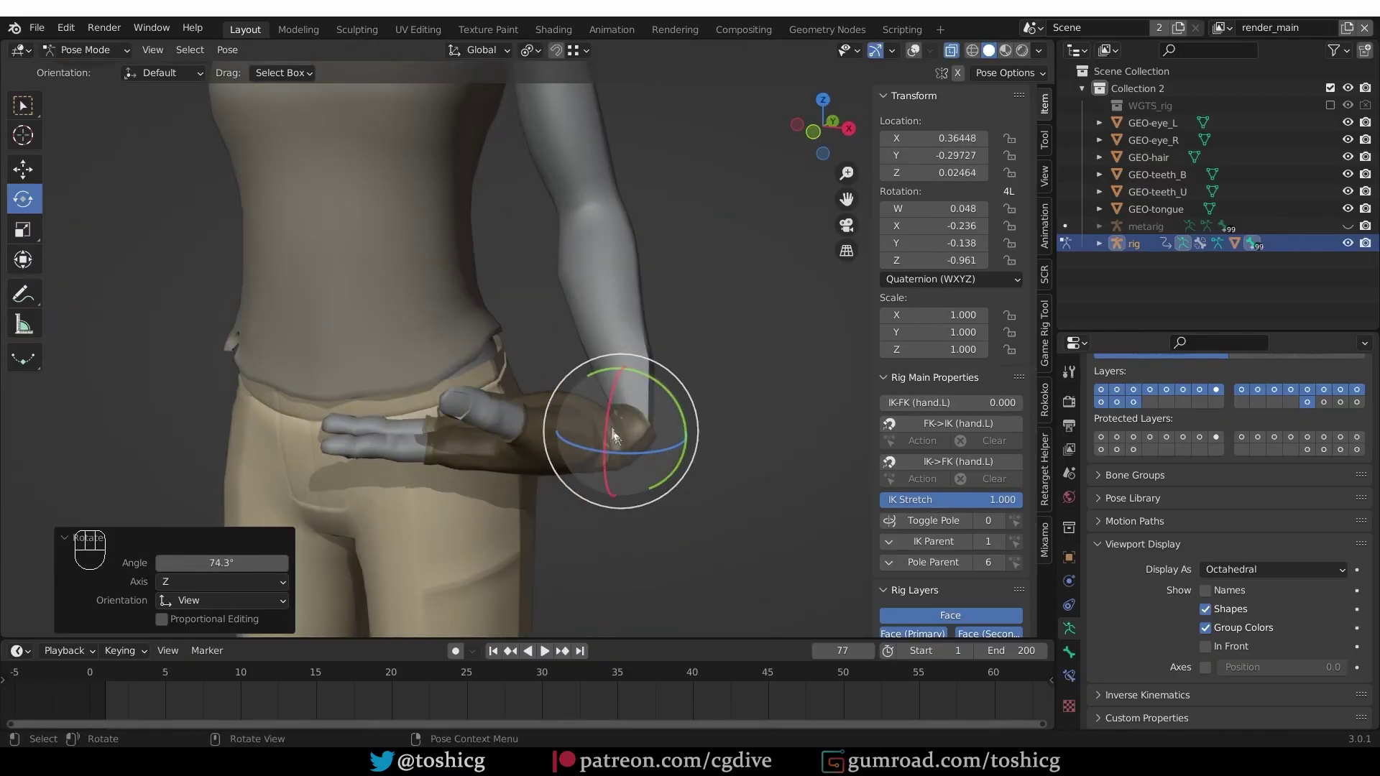
Rotate the neck bone, then try rotating the hips control and cancel it.
key(r)
key(r)
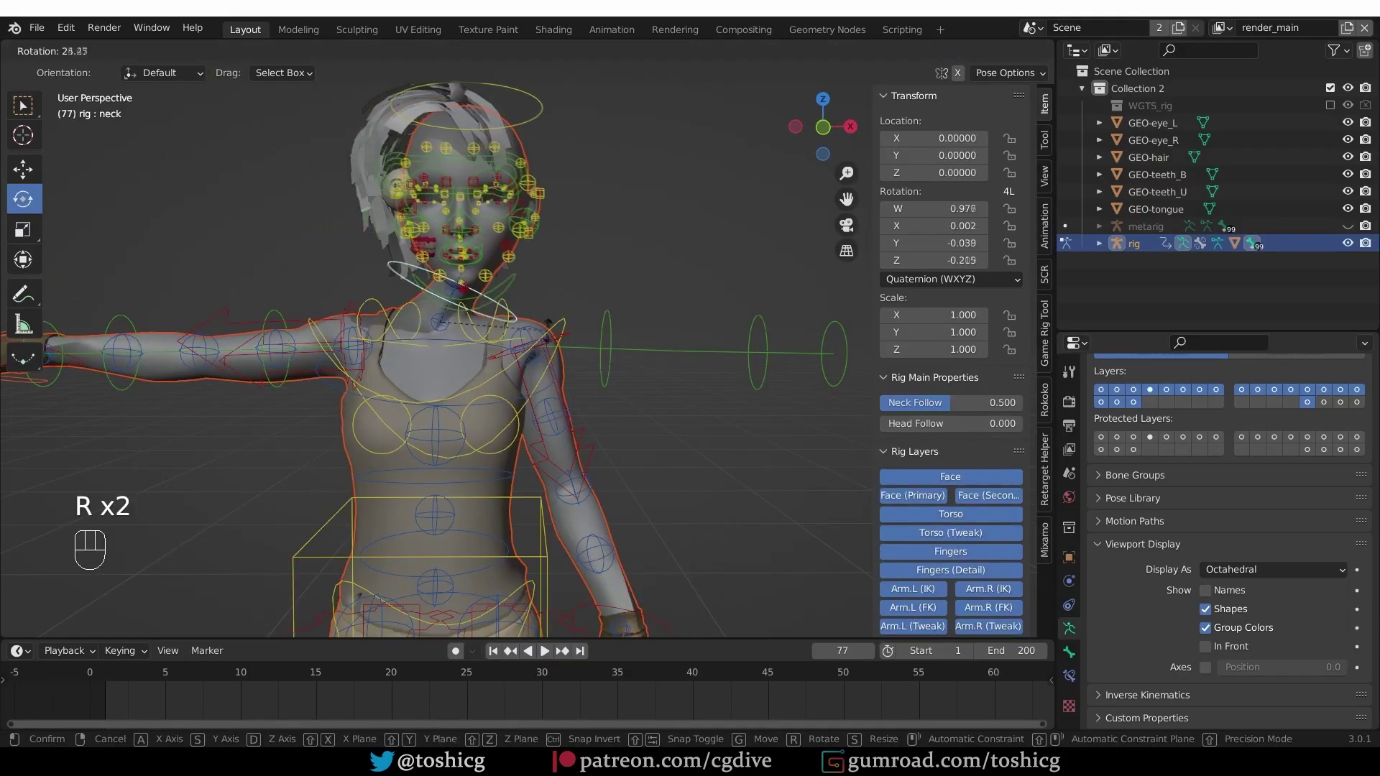
click(499, 361)
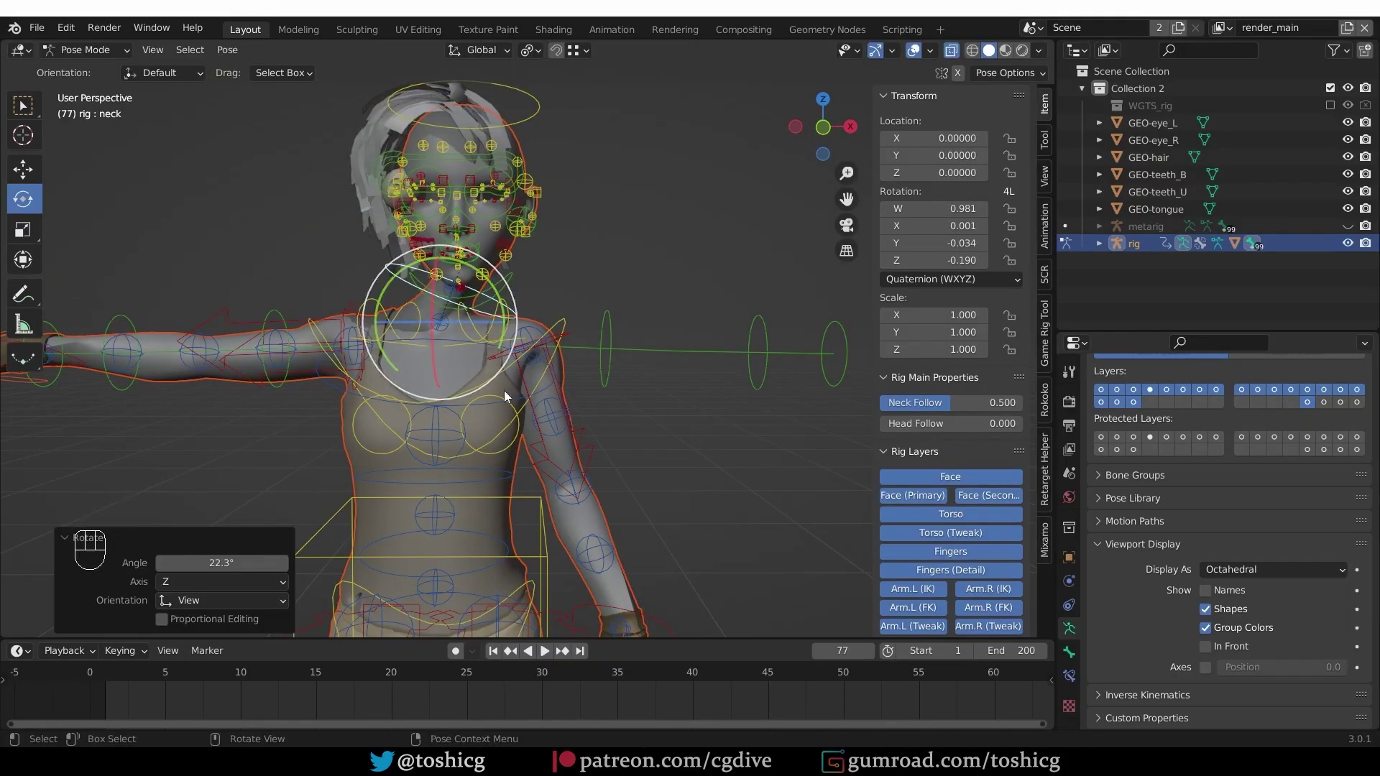
shift+middle_drag(503, 390, 532, 219)
click(541, 414)
key(r)
right_click(563, 243)
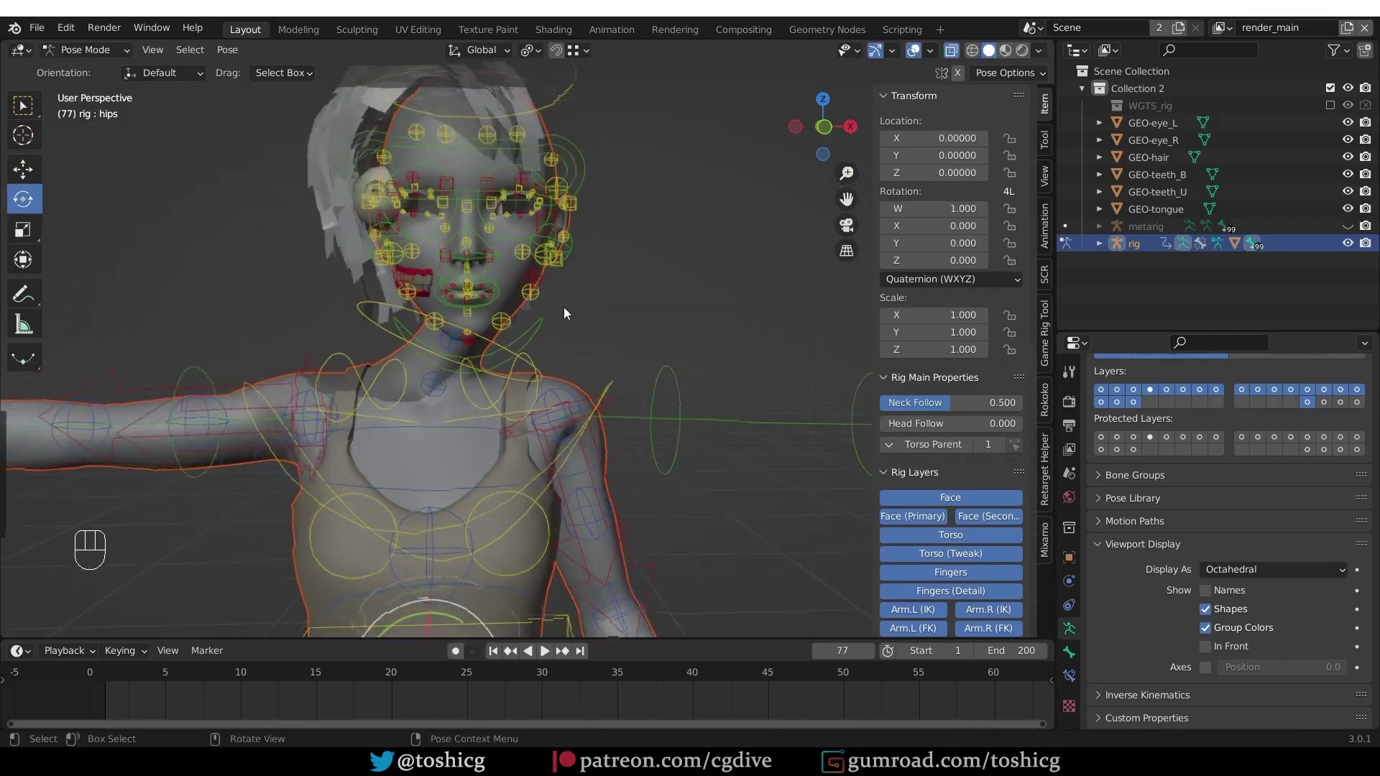
Clear all bone rotations and positions, then rotate a face bone about Z.
key(a)
key(alt+r)
key(alt+g)
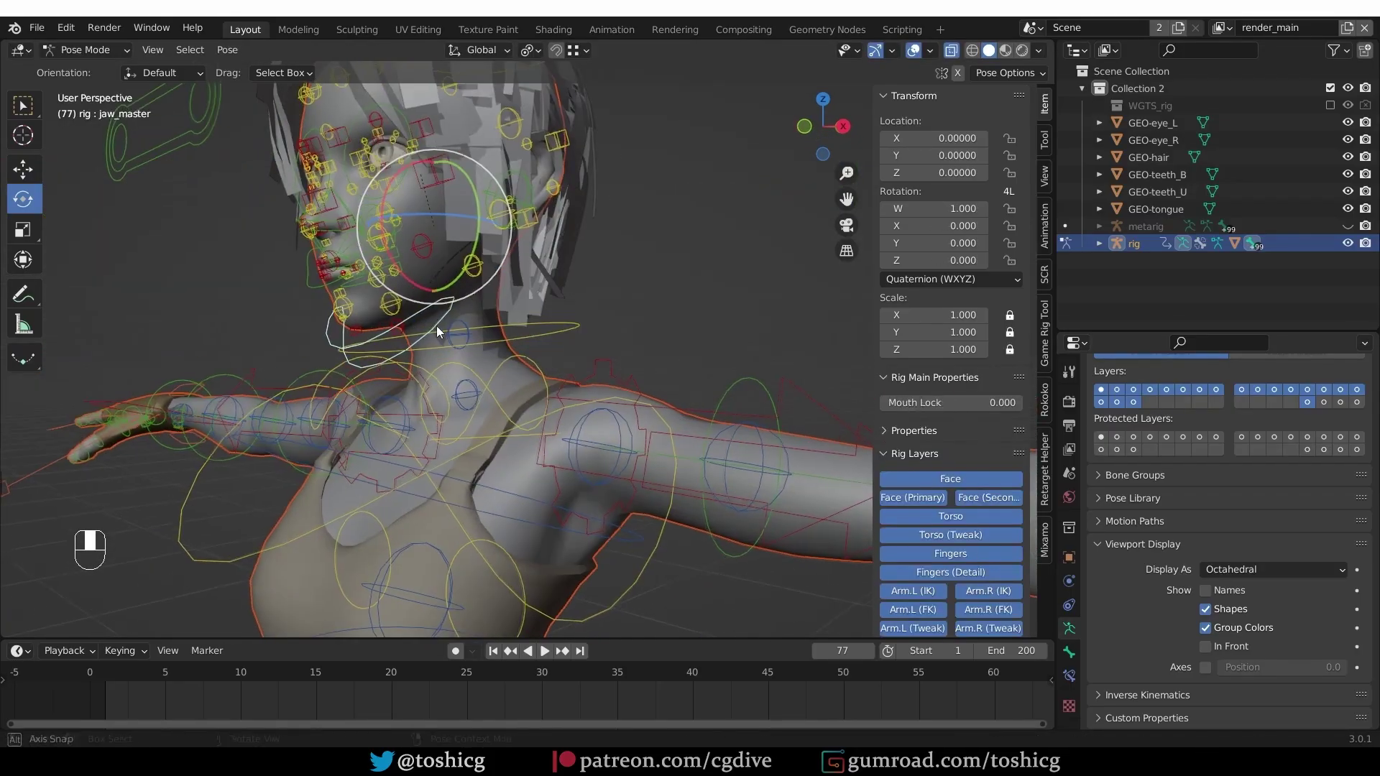
key(r)
key(z)
click(352, 384)
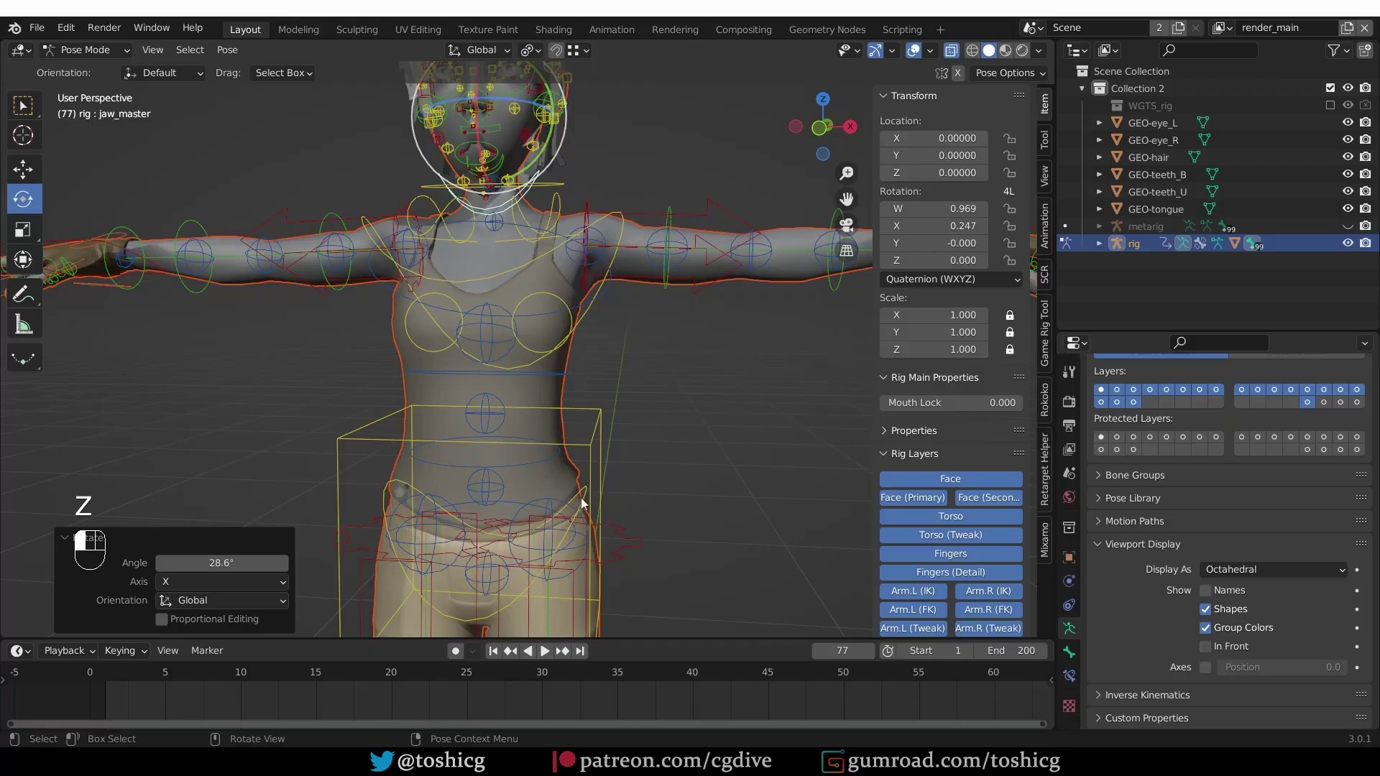
Try rotating the hips and moving the upper eyelid bone, cancelling both.
click(596, 496)
key(r)
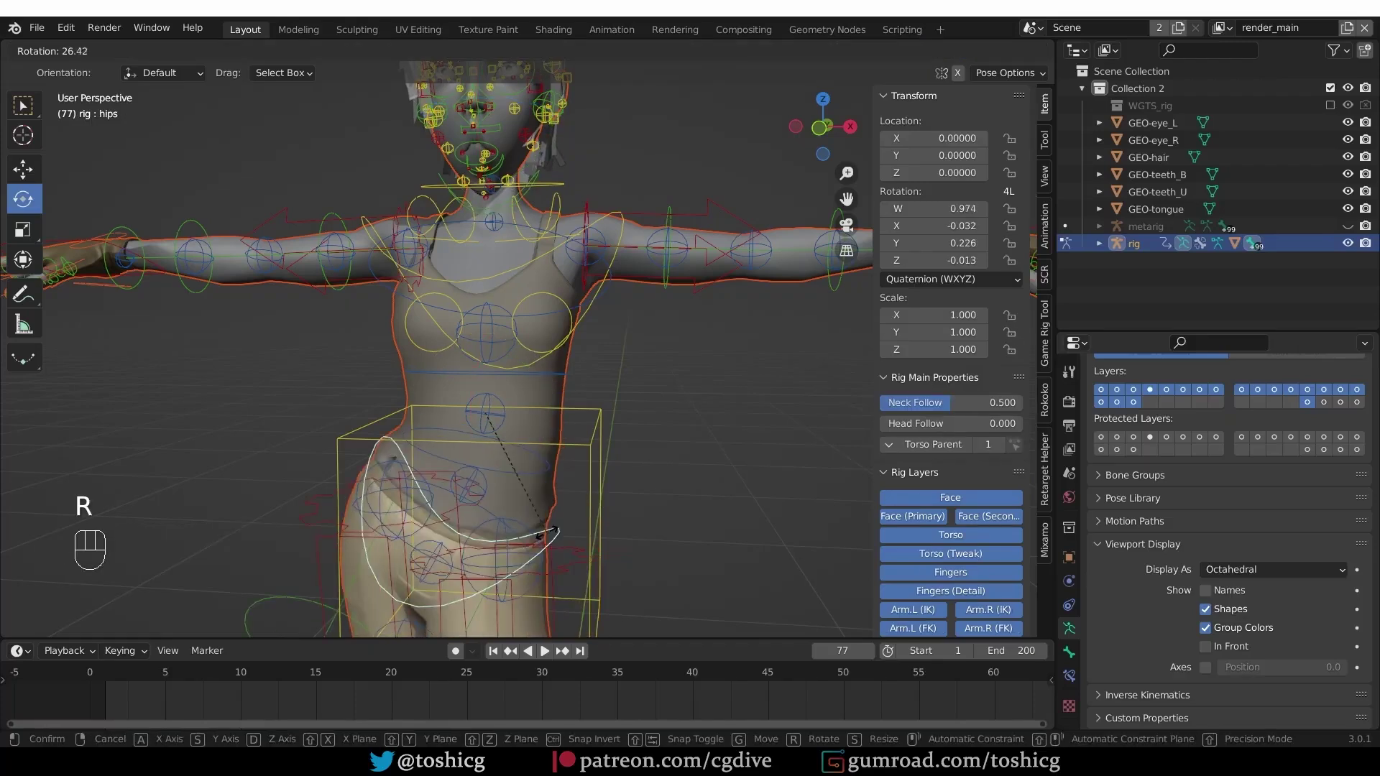
right_click(556, 530)
scroll(493, 282, up, 6)
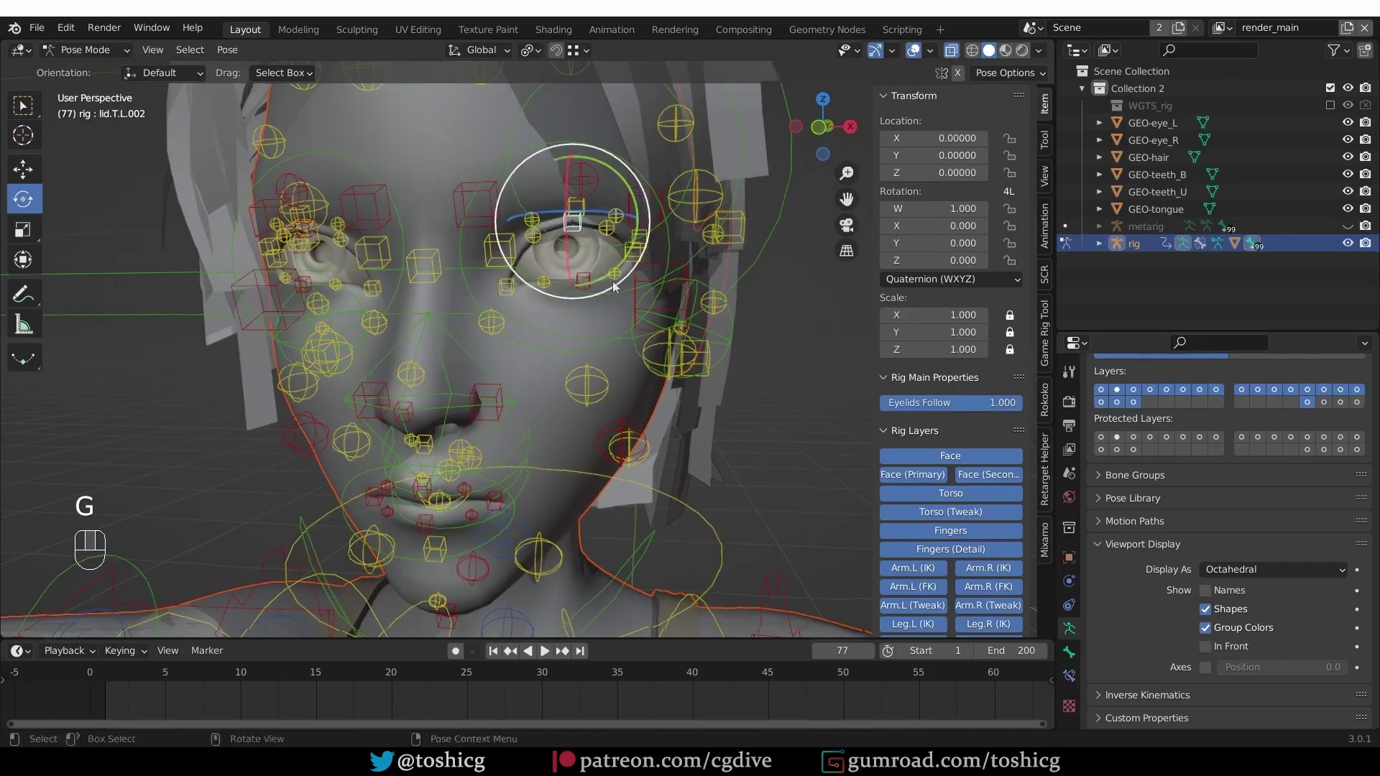
key(g)
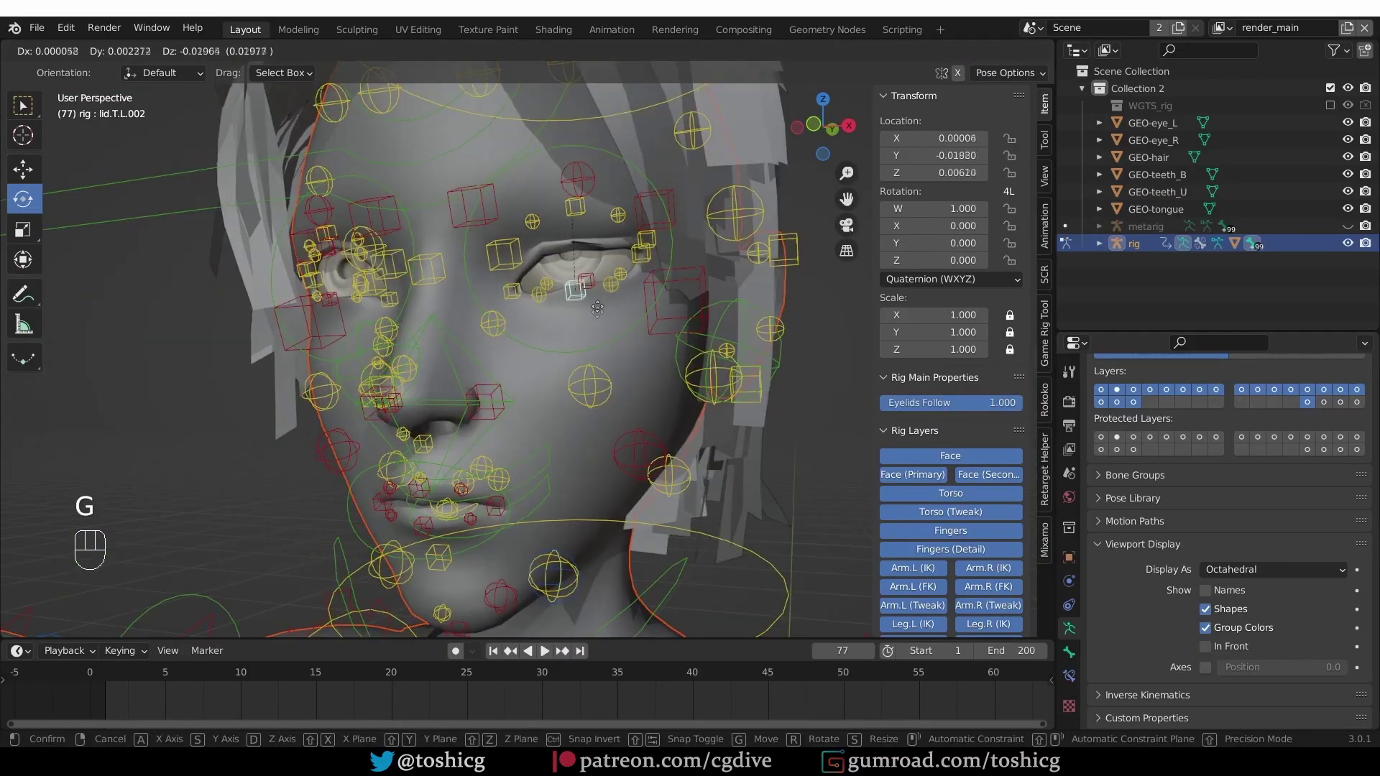
right_click(570, 364)
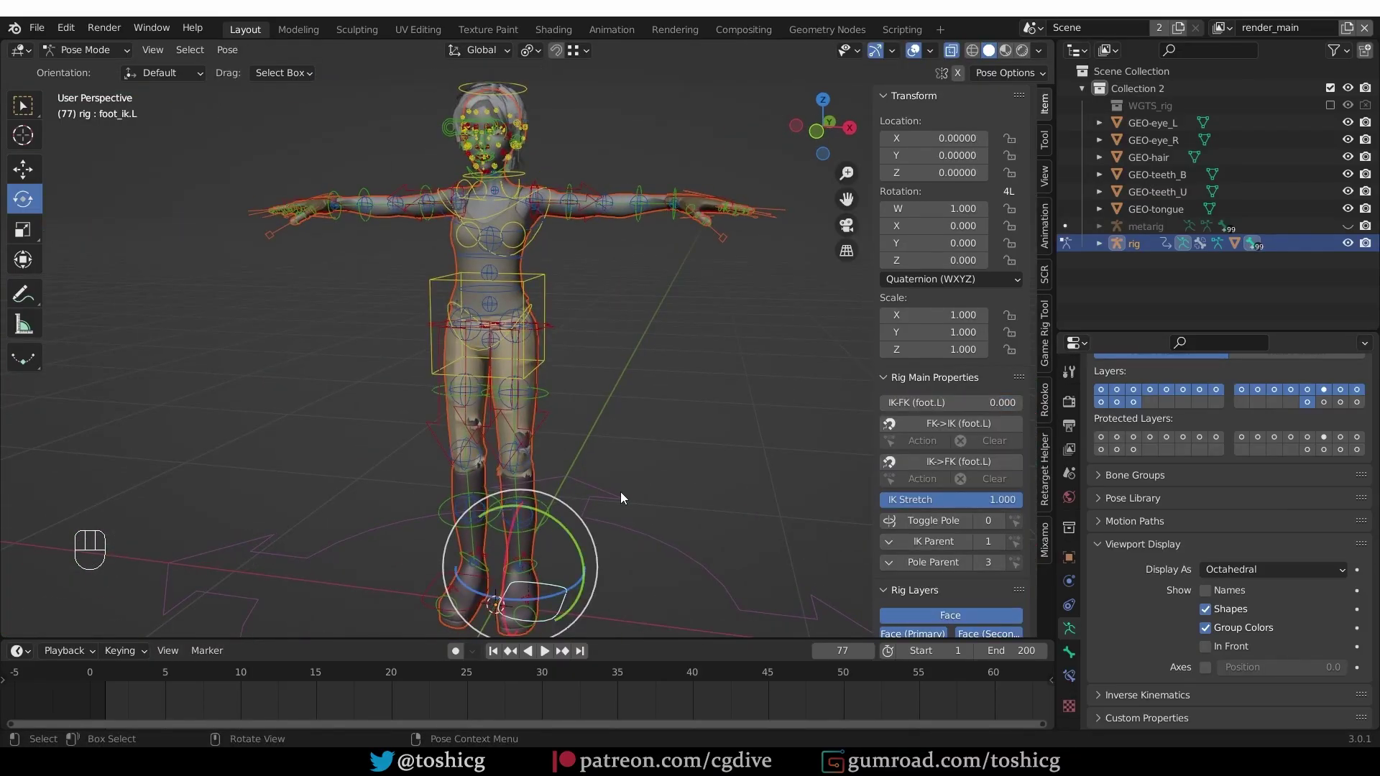
scroll(557, 324, down, 1)
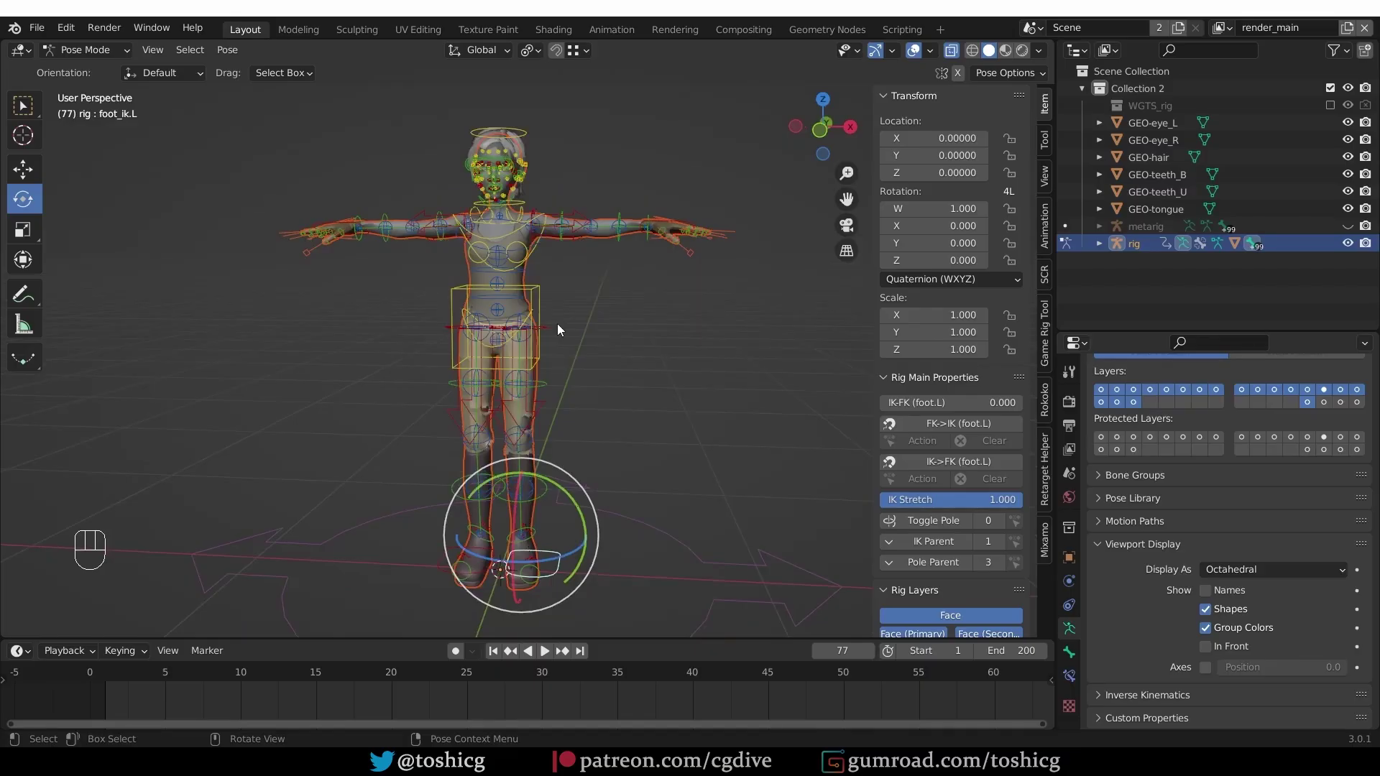
shift+middle_drag(558, 323, 281, 327)
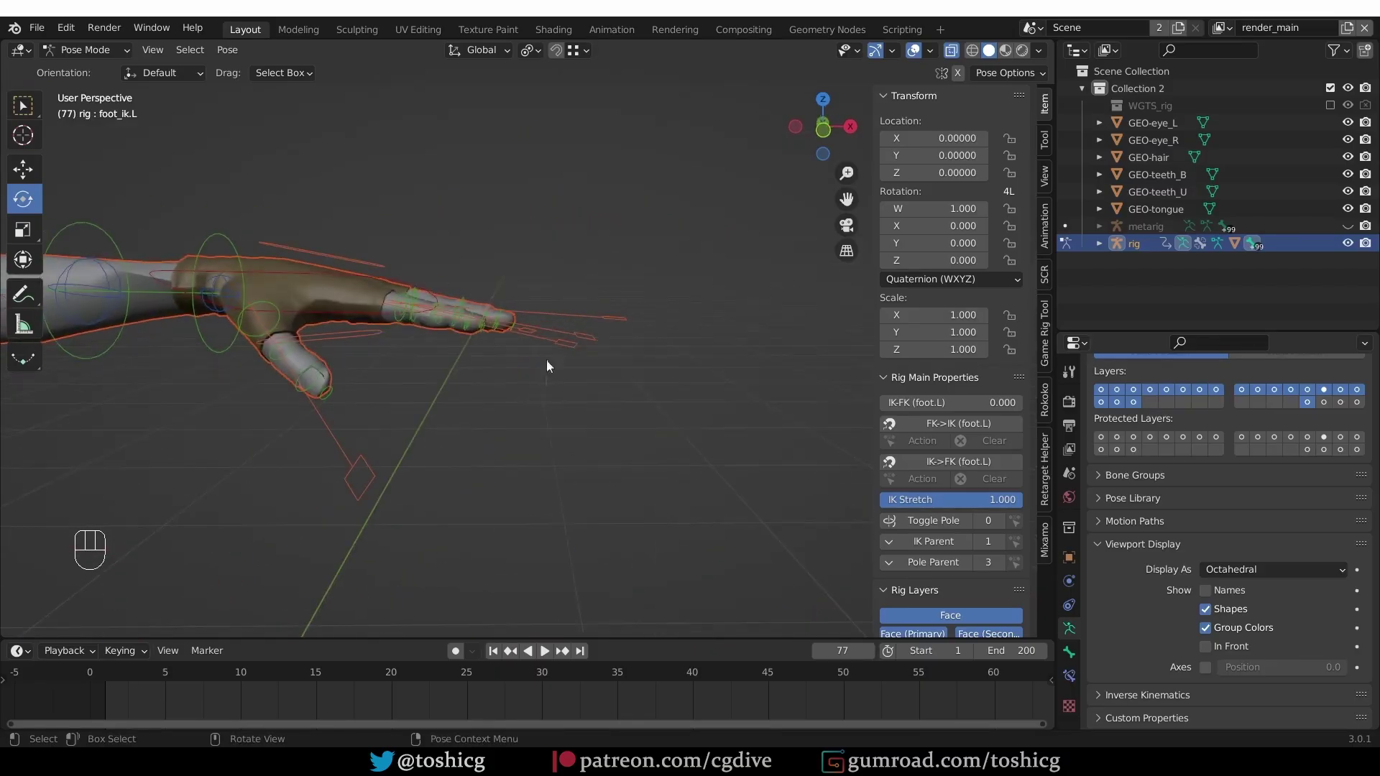
Select both of the soldier's hands in Edit Mode, then add the armature to the selection.
shift+click(527, 339)
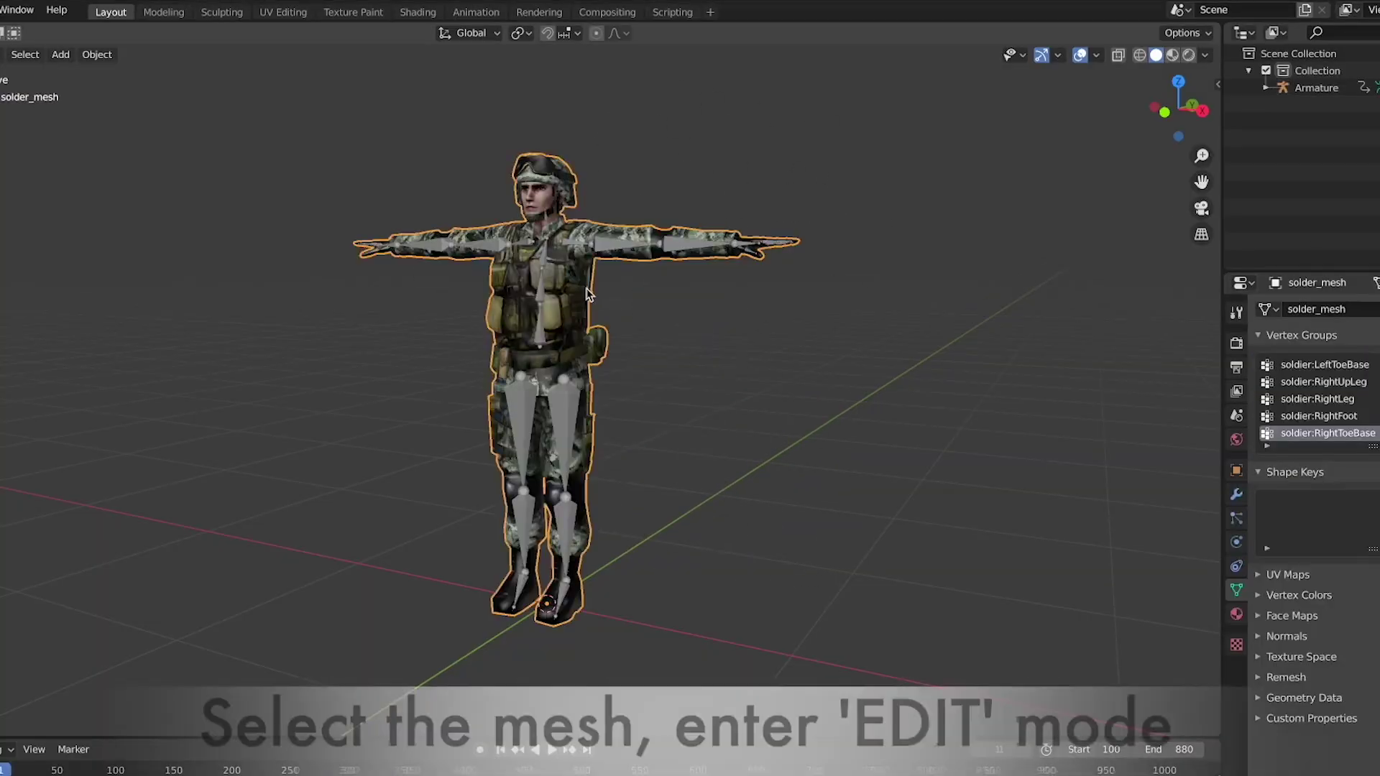
key(Tab)
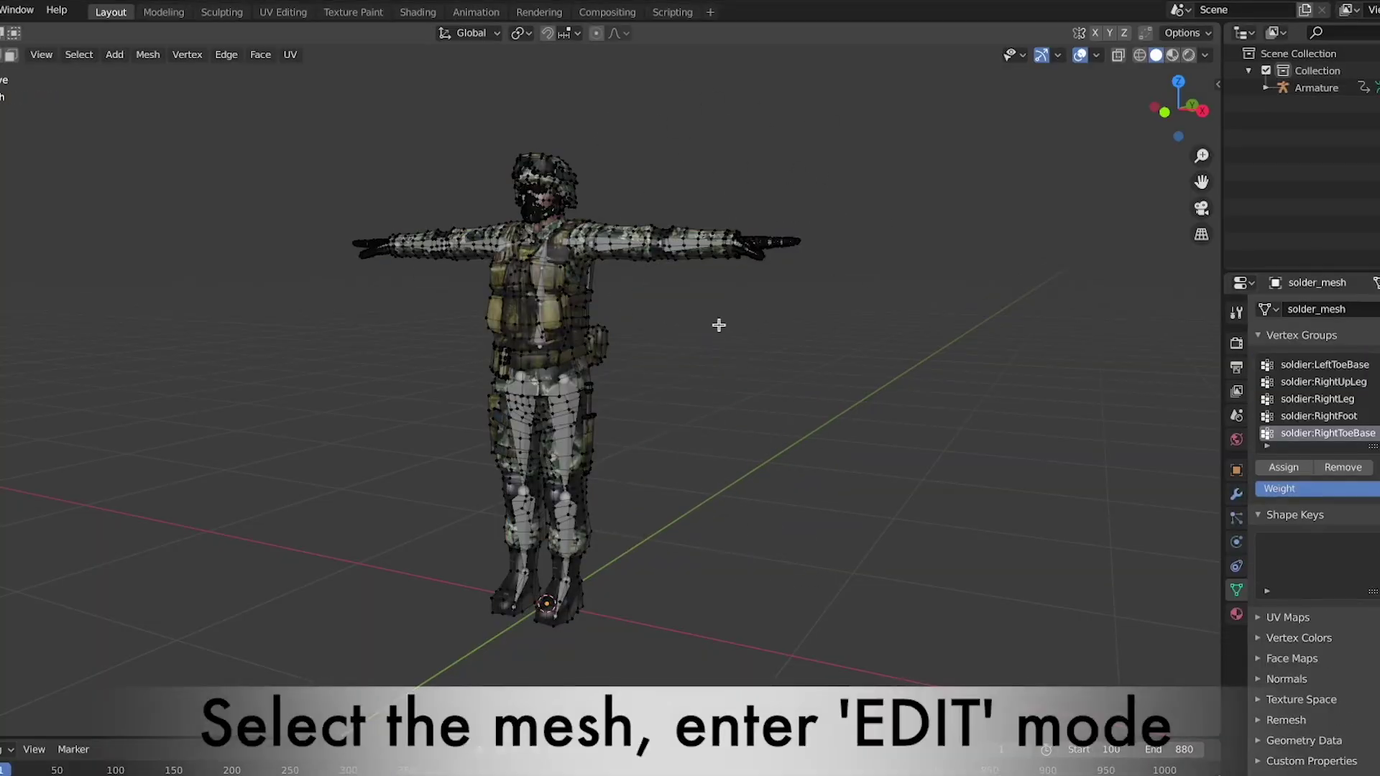
key(l)
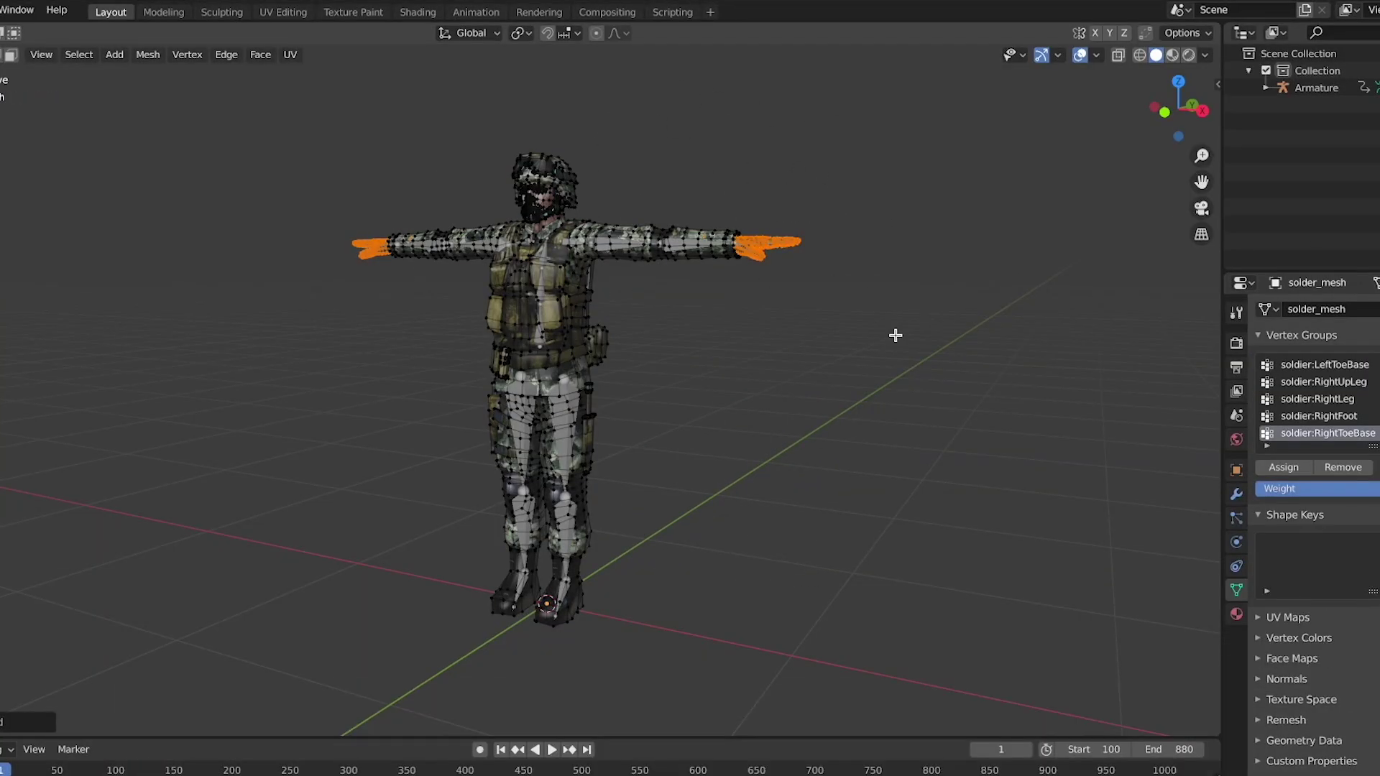
key(Tab)
key(a)
Run Voxel Heat Diffuse Skinning with Protect Selected Vertex Weight on, then play the animation.
key(n)
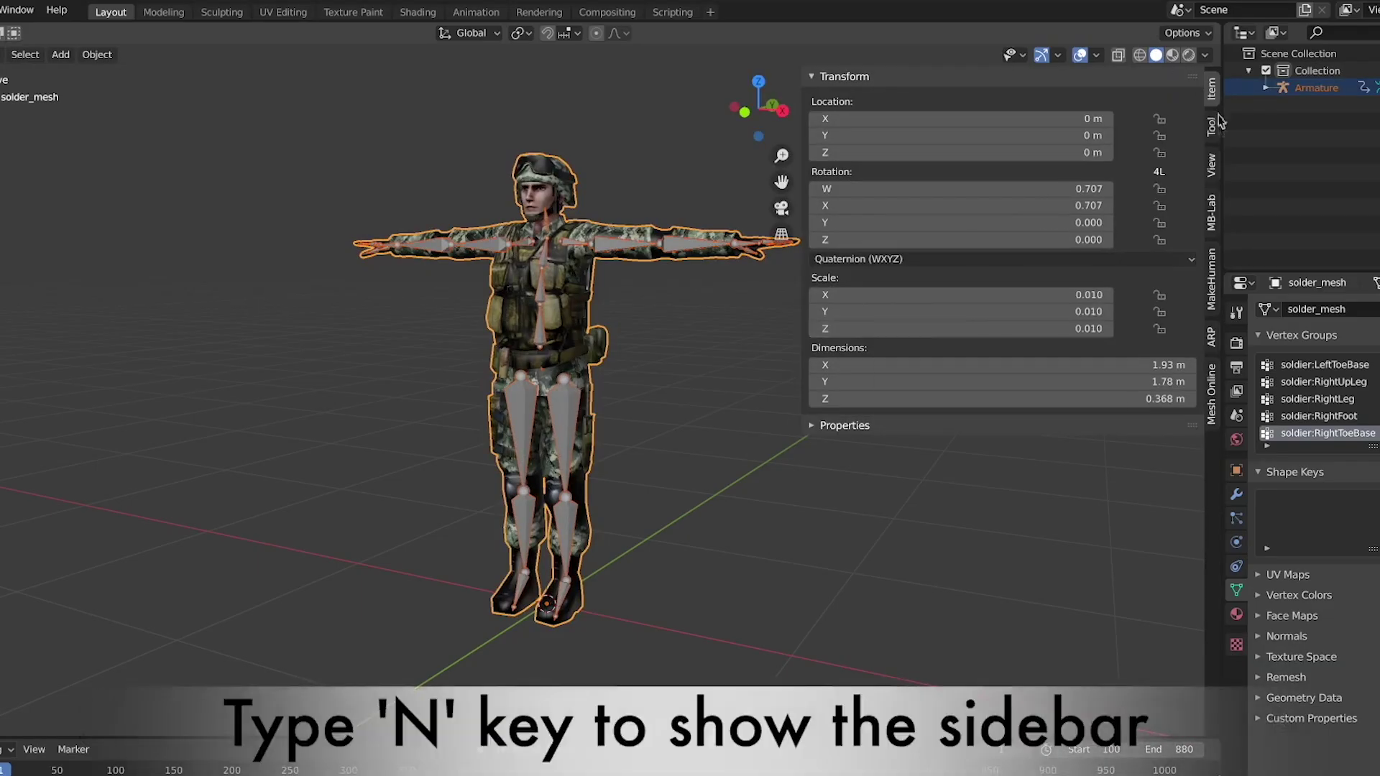
click(1212, 393)
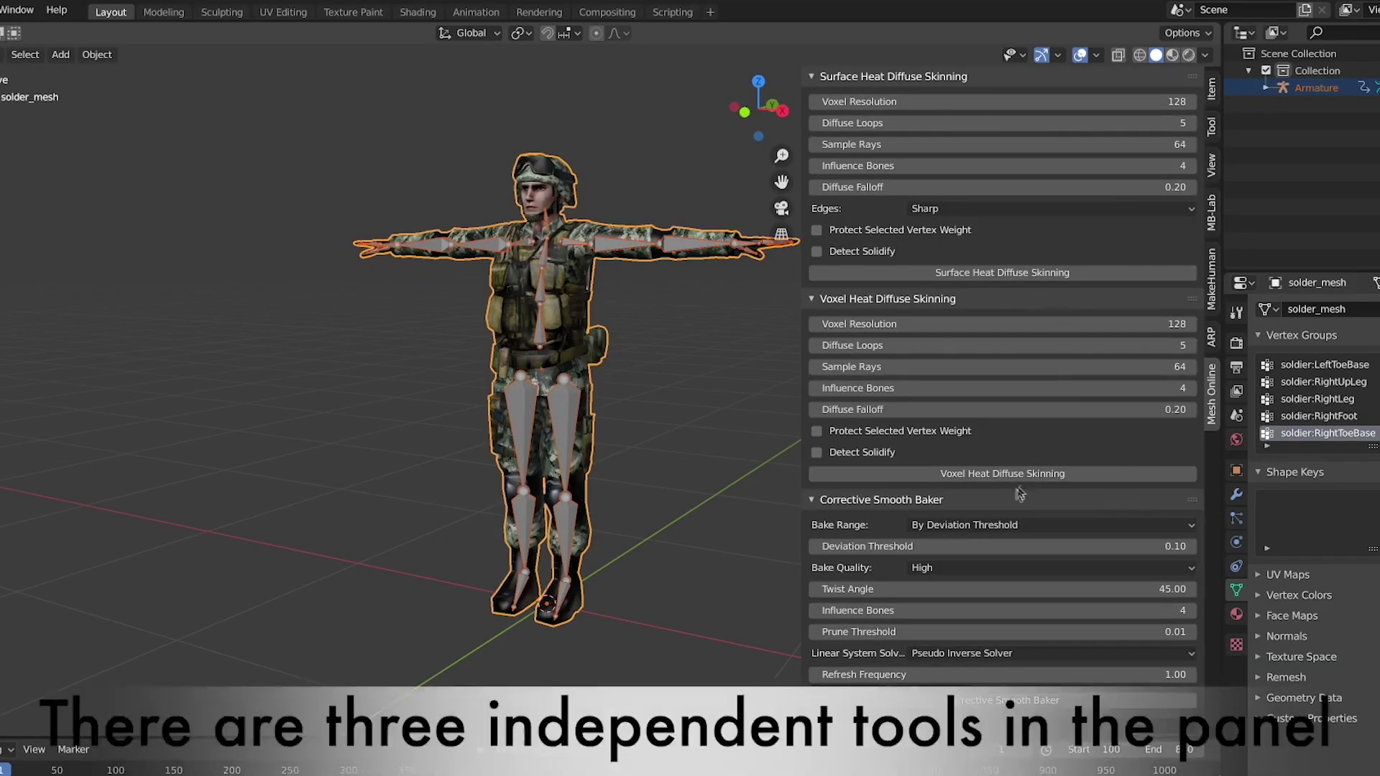
click(817, 431)
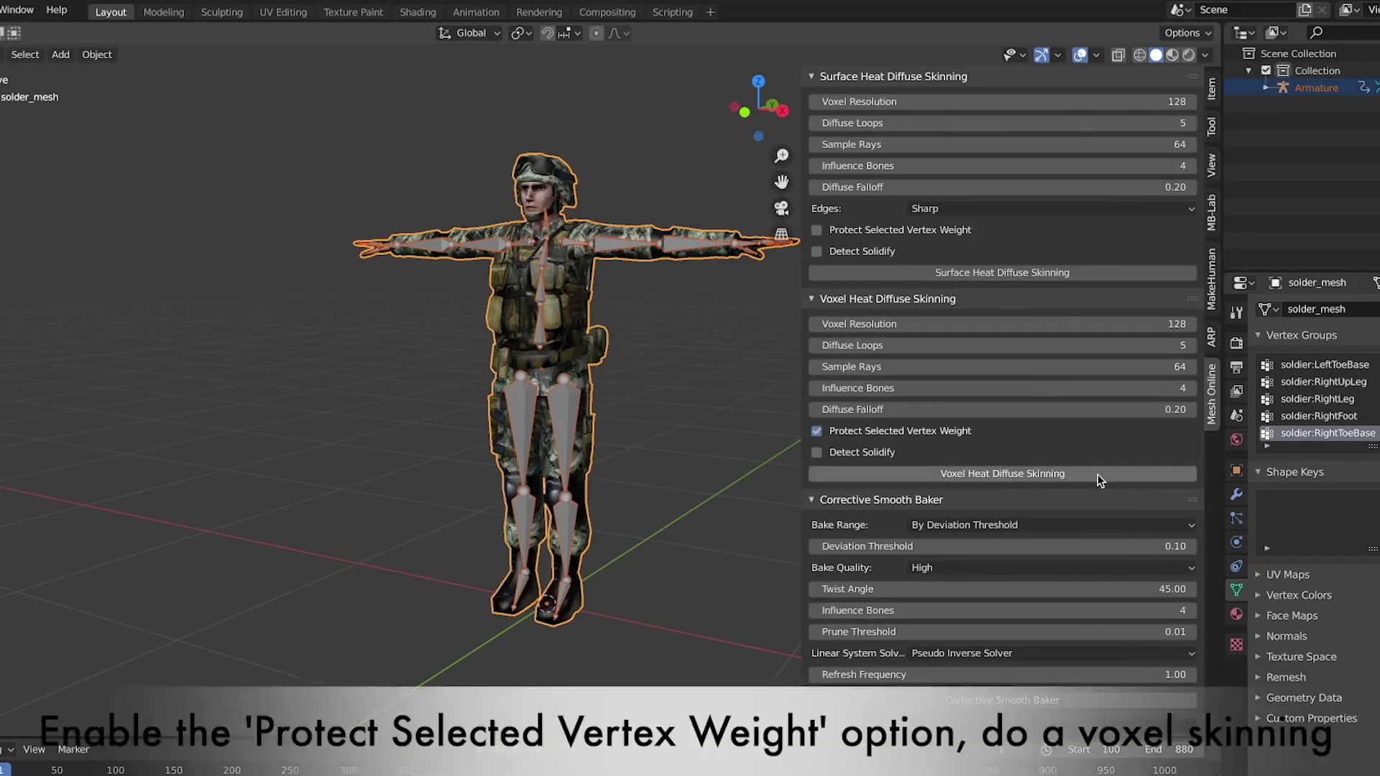
click(820, 474)
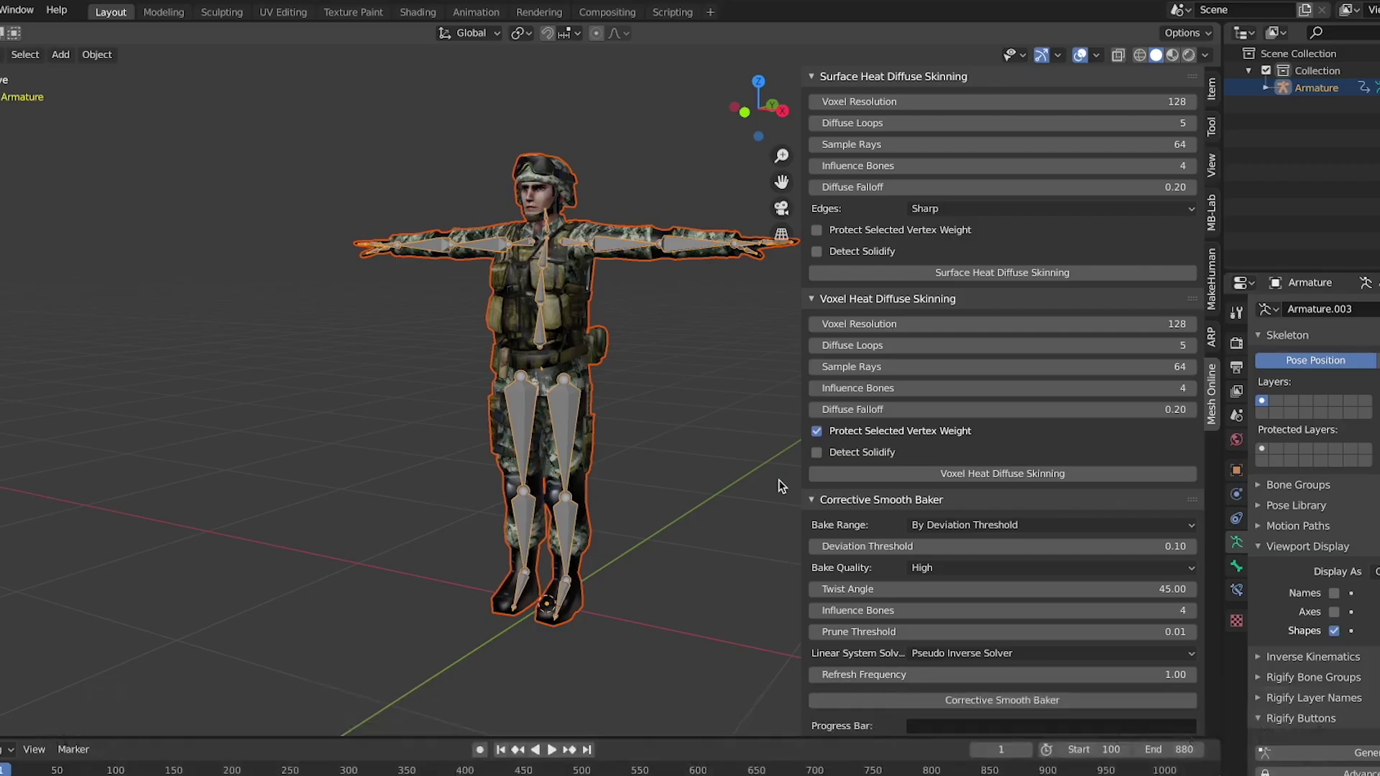
key(n)
click(1035, 563)
key(space)
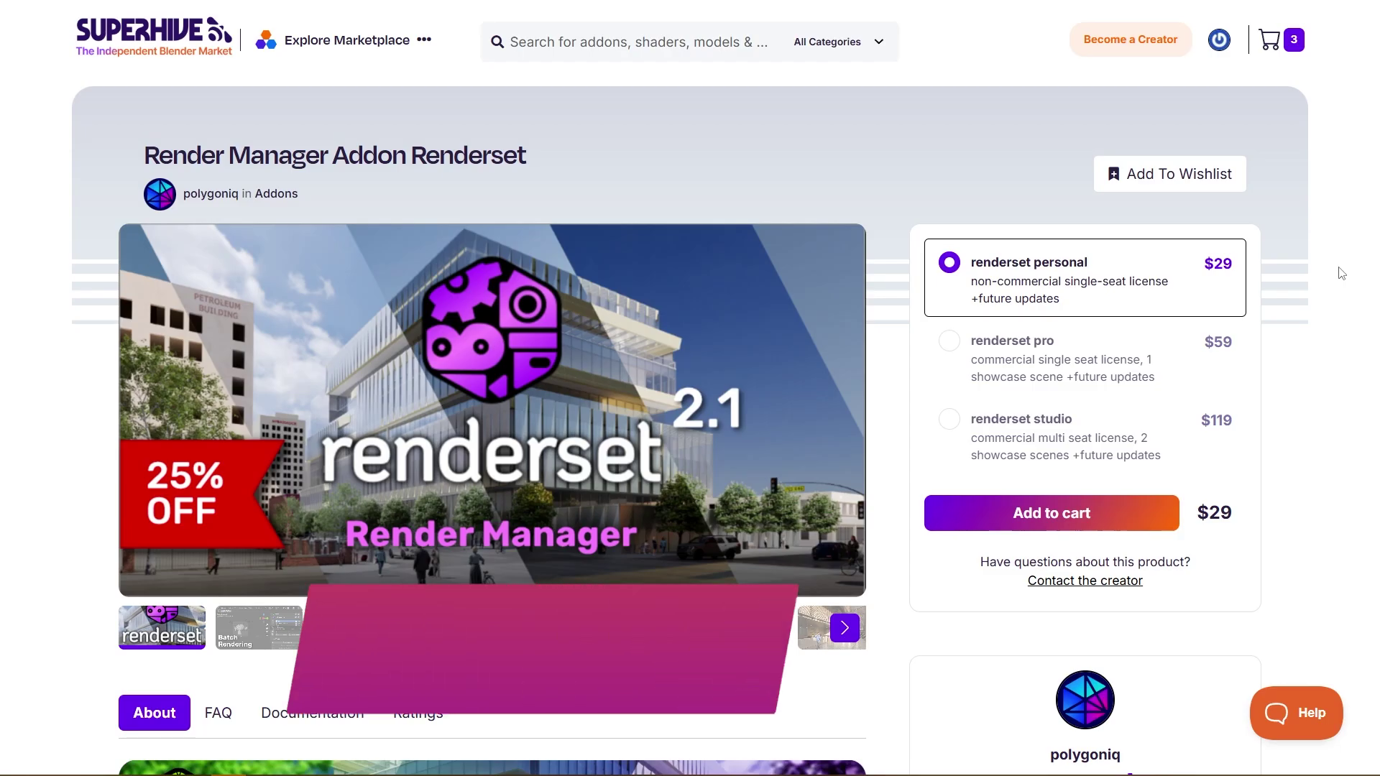
Scroll the Renderset page past Details and the tutorial video to 'Why renderset?'.
scroll(1342, 273, down, 3)
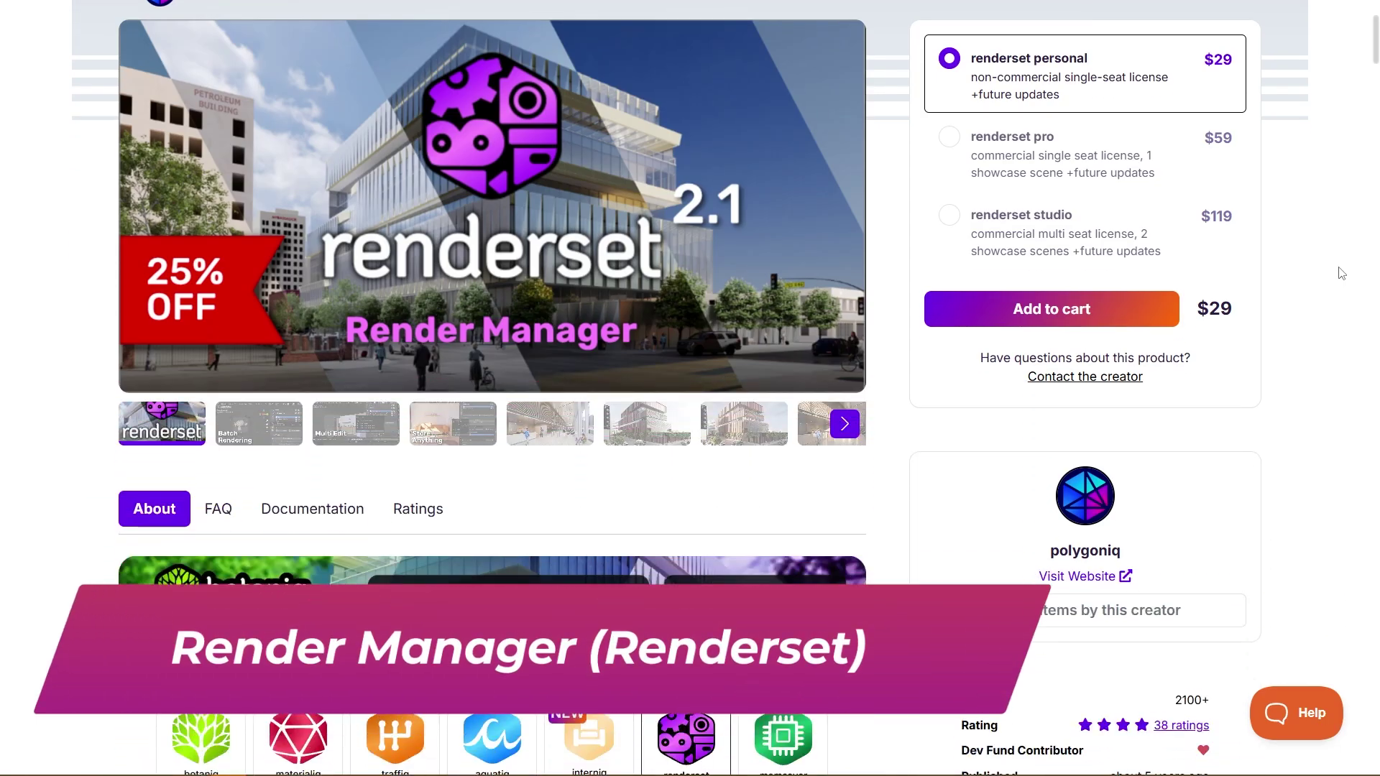
scroll(1341, 273, down, 5)
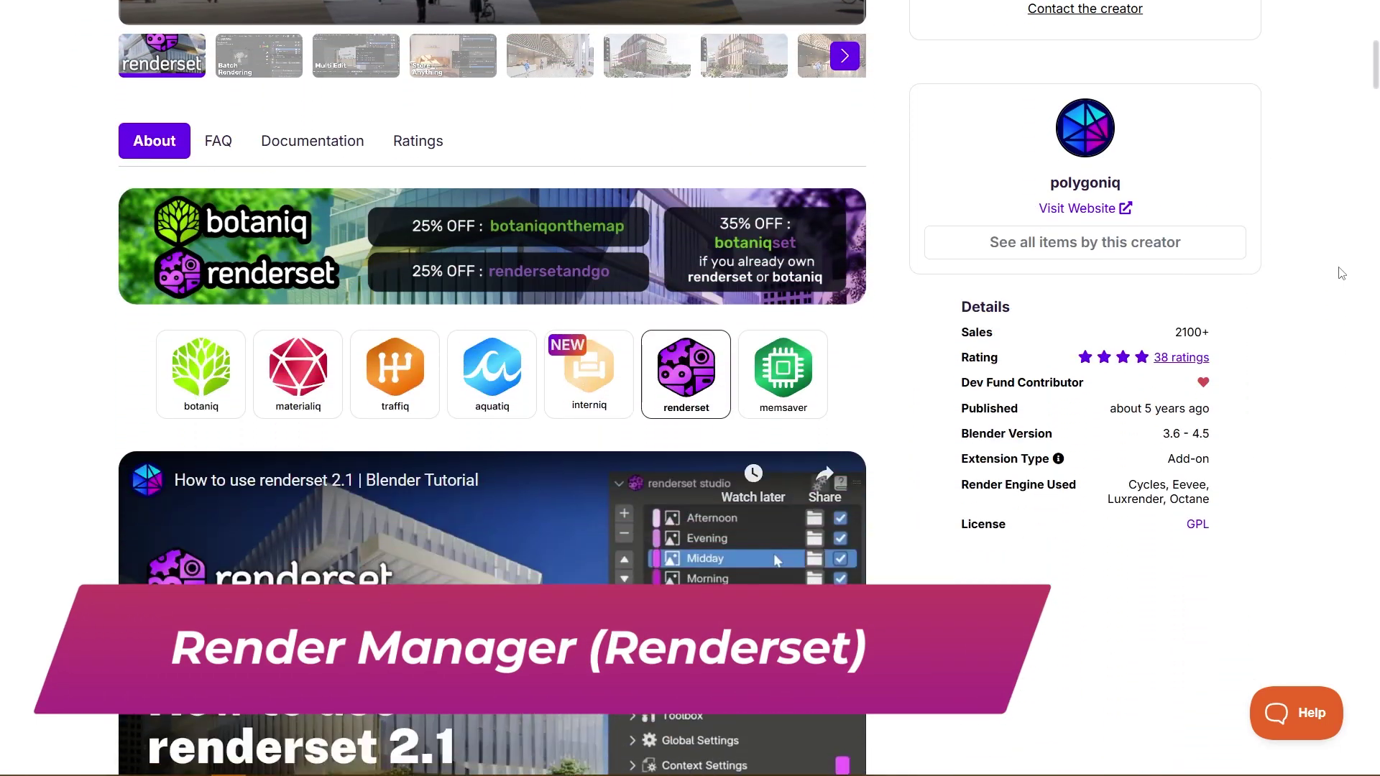
scroll(1342, 273, down, 5)
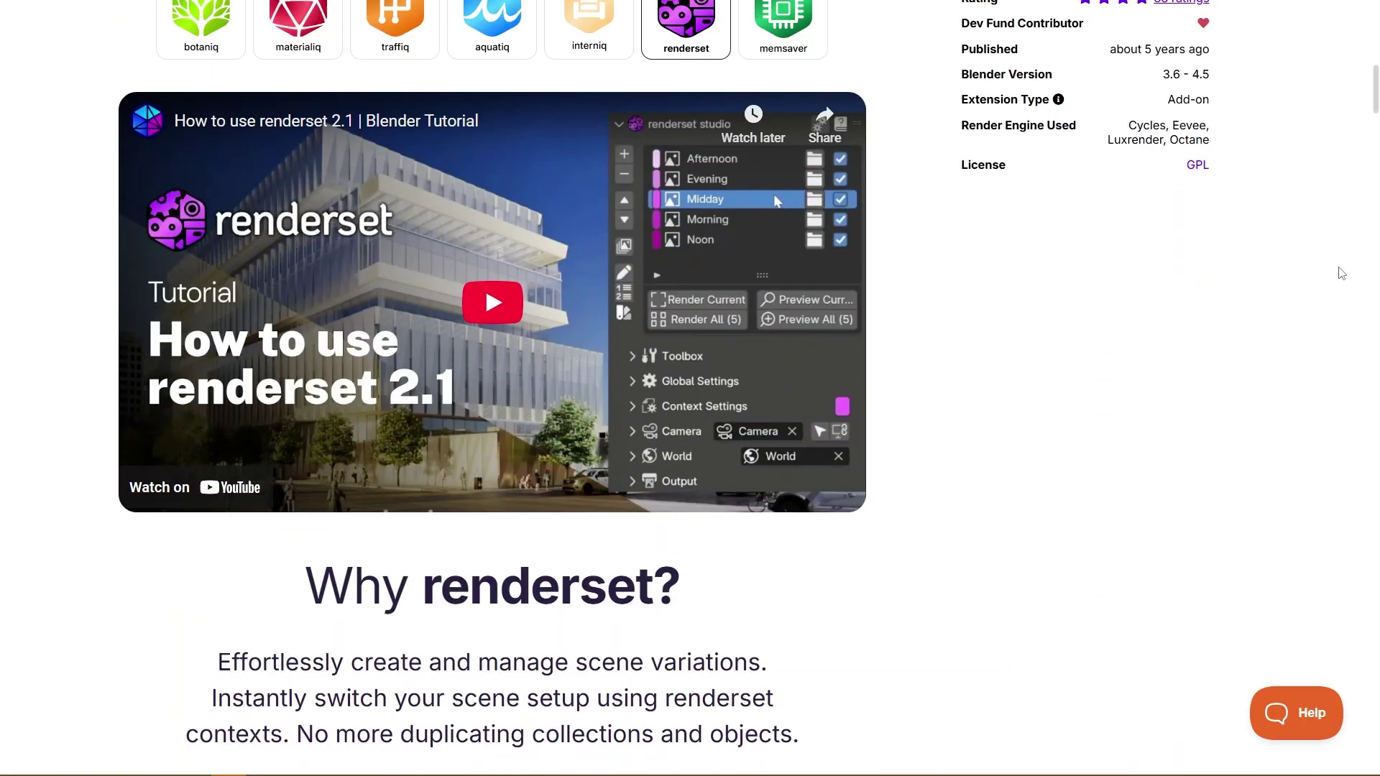
scroll(1342, 273, down, 5)
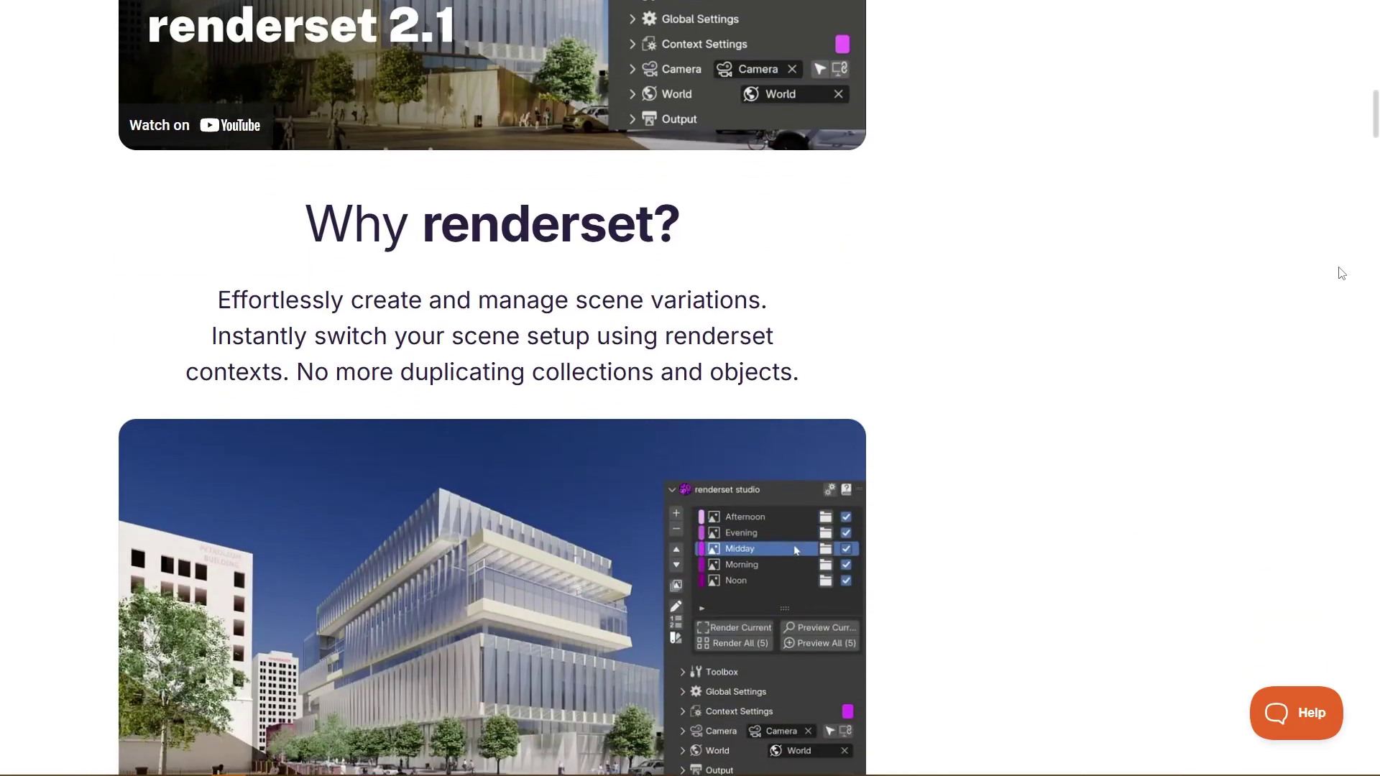
scroll(1341, 273, down, 1)
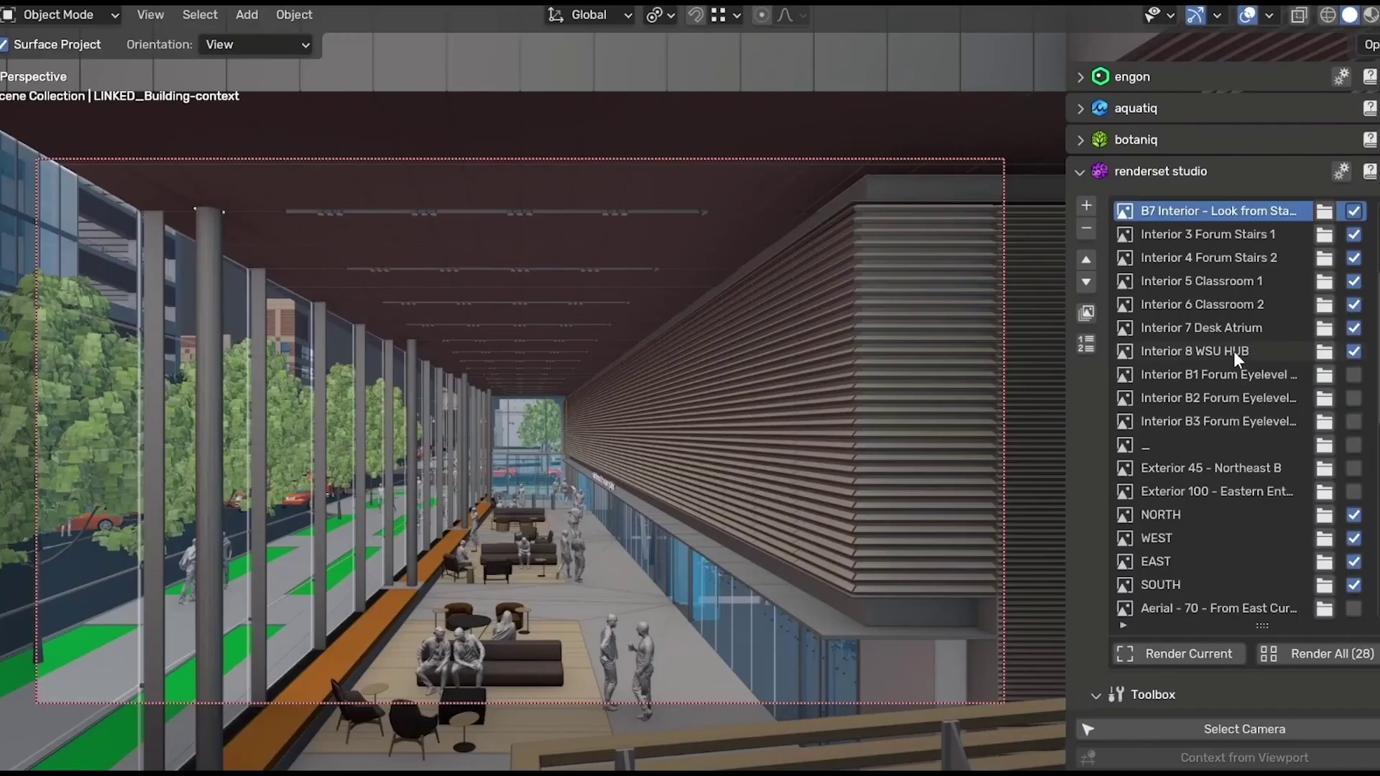
Switch through the Interior 8, NORTH, Aerial - 250 and 6 Corner South 02 NoFins contexts.
click(1234, 351)
scroll(1233, 363, down, 6)
click(1233, 375)
scroll(1235, 377, down, 6)
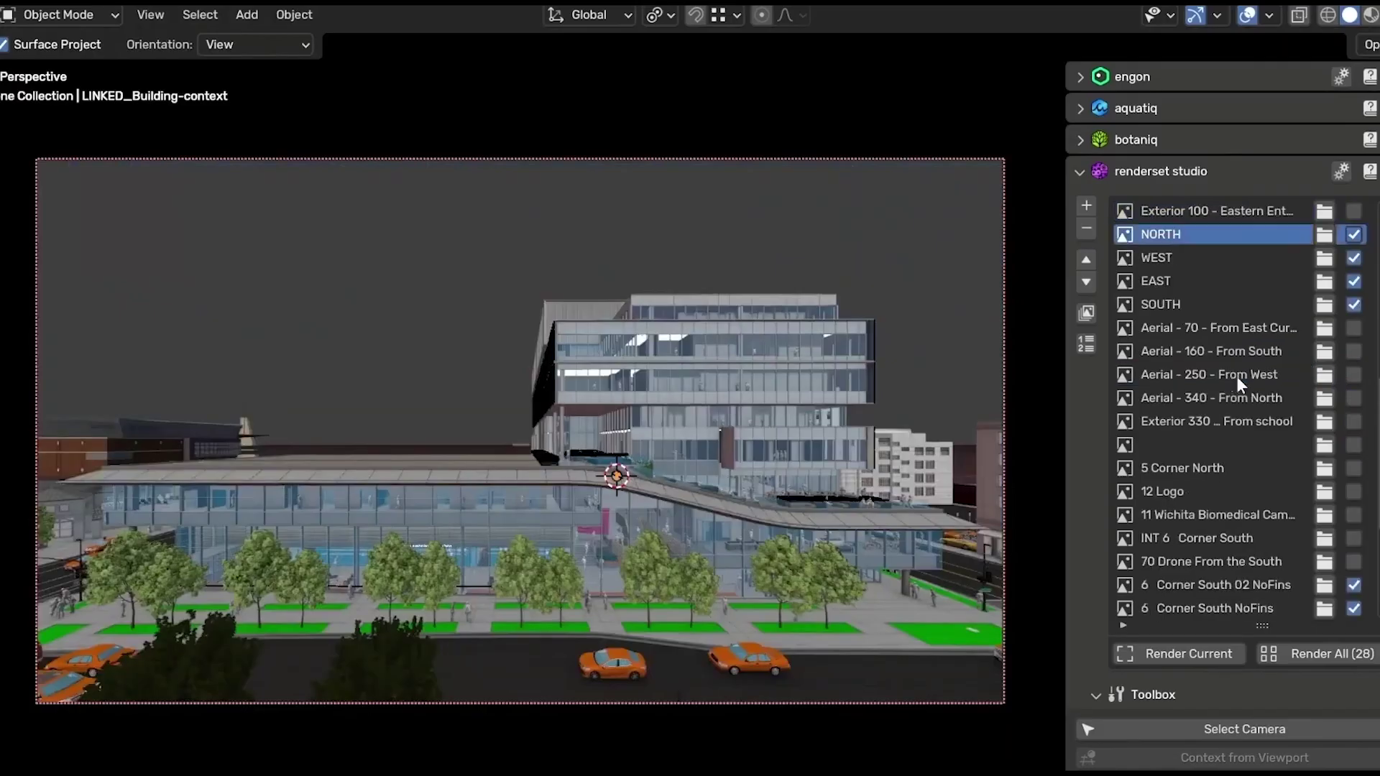
click(1236, 375)
click(1215, 584)
scroll(1210, 558, down, 5)
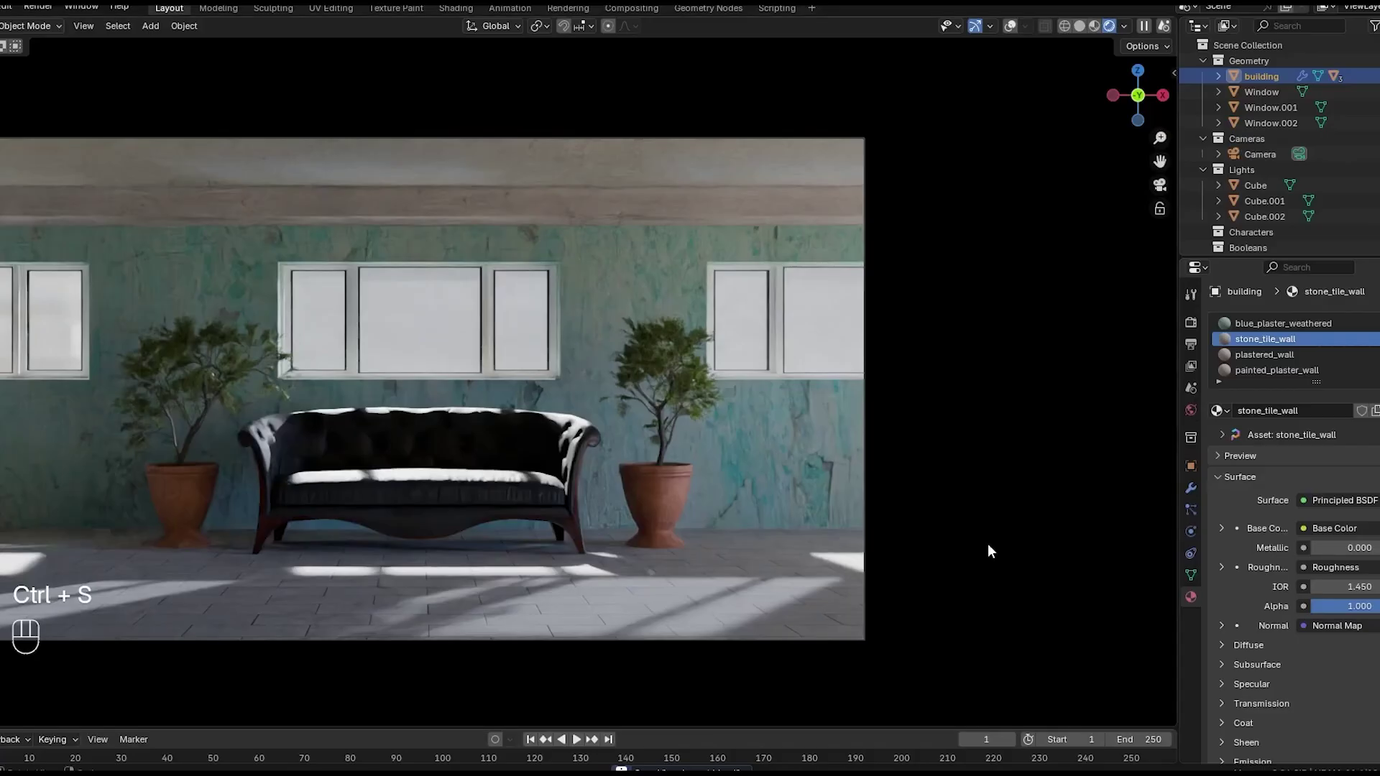
Expand renderset studio in the polygoniq sidebar tab and render the sofa scene with Cycles.
key(n)
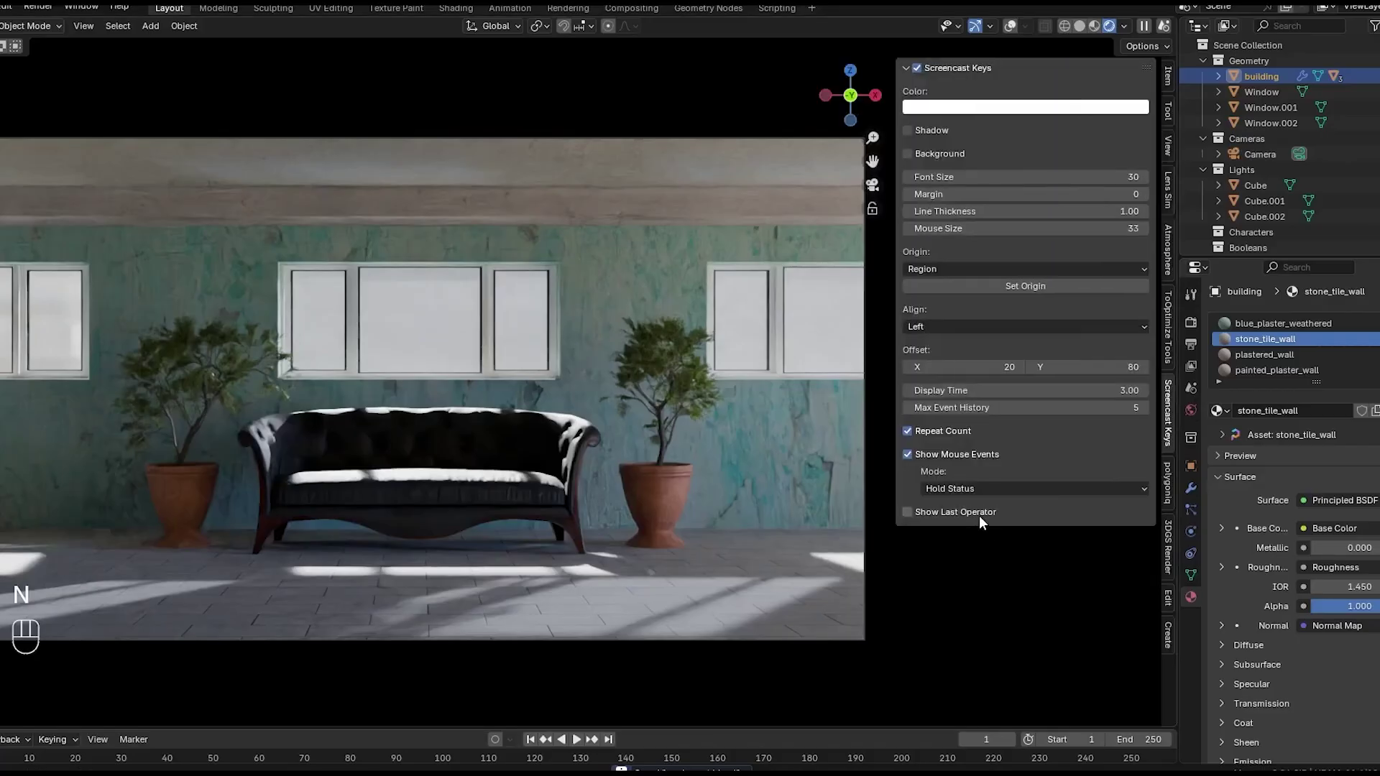
click(1168, 482)
click(906, 310)
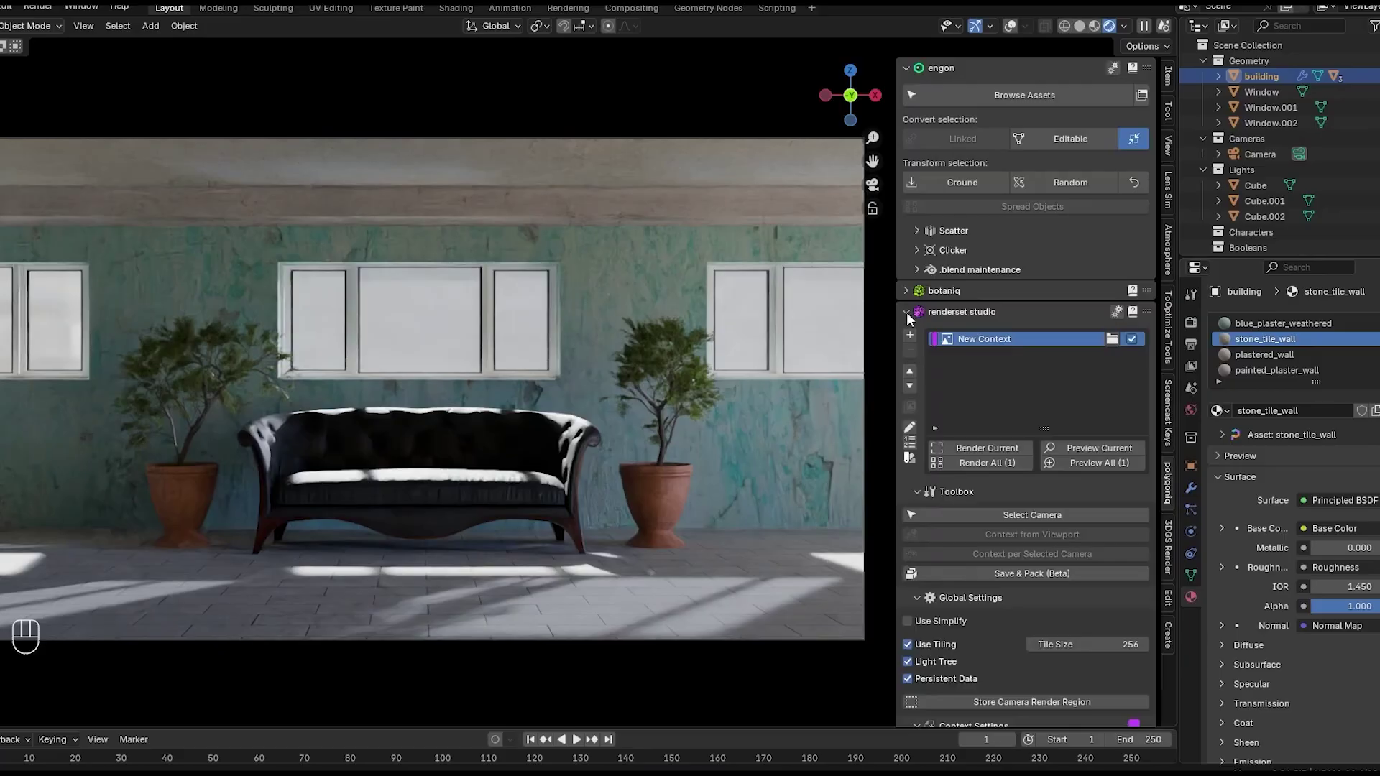
scroll(1006, 371, down, 6)
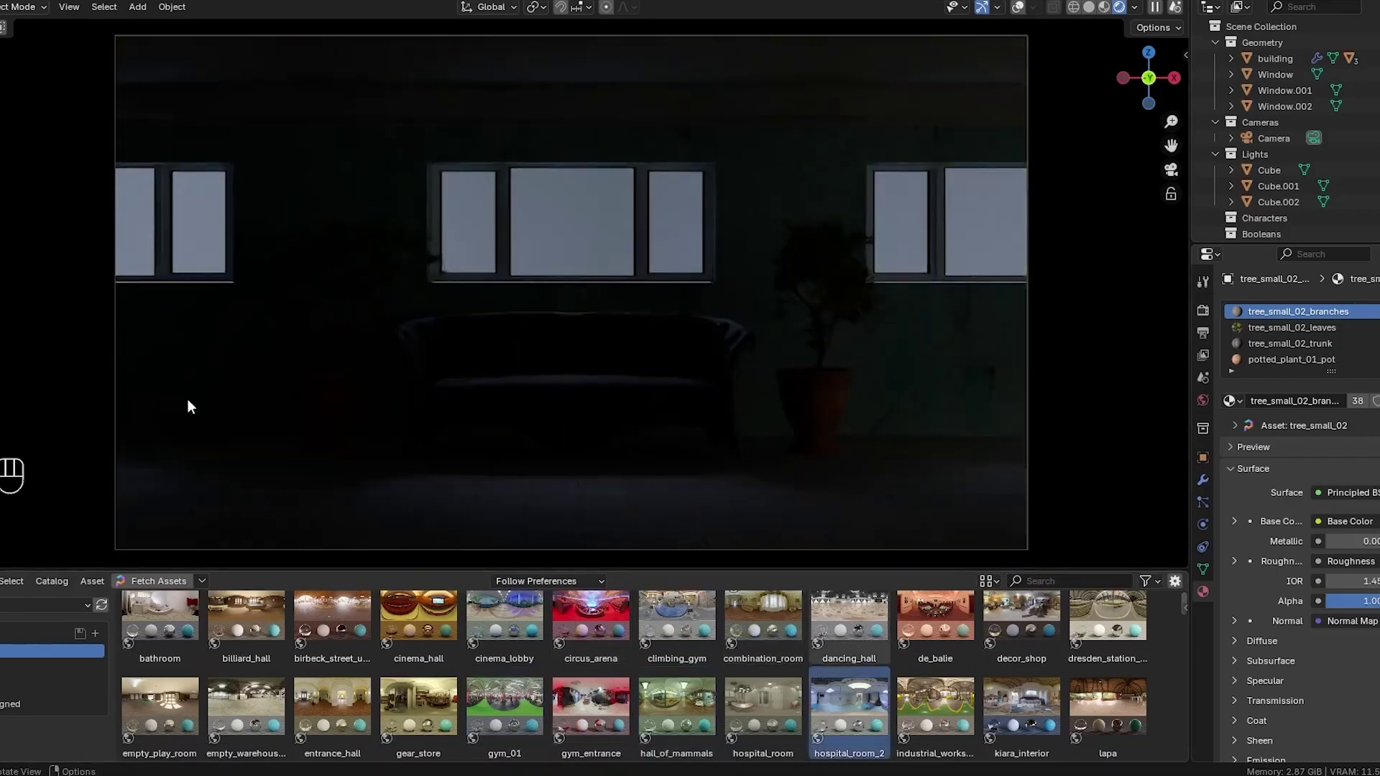
key(F12)
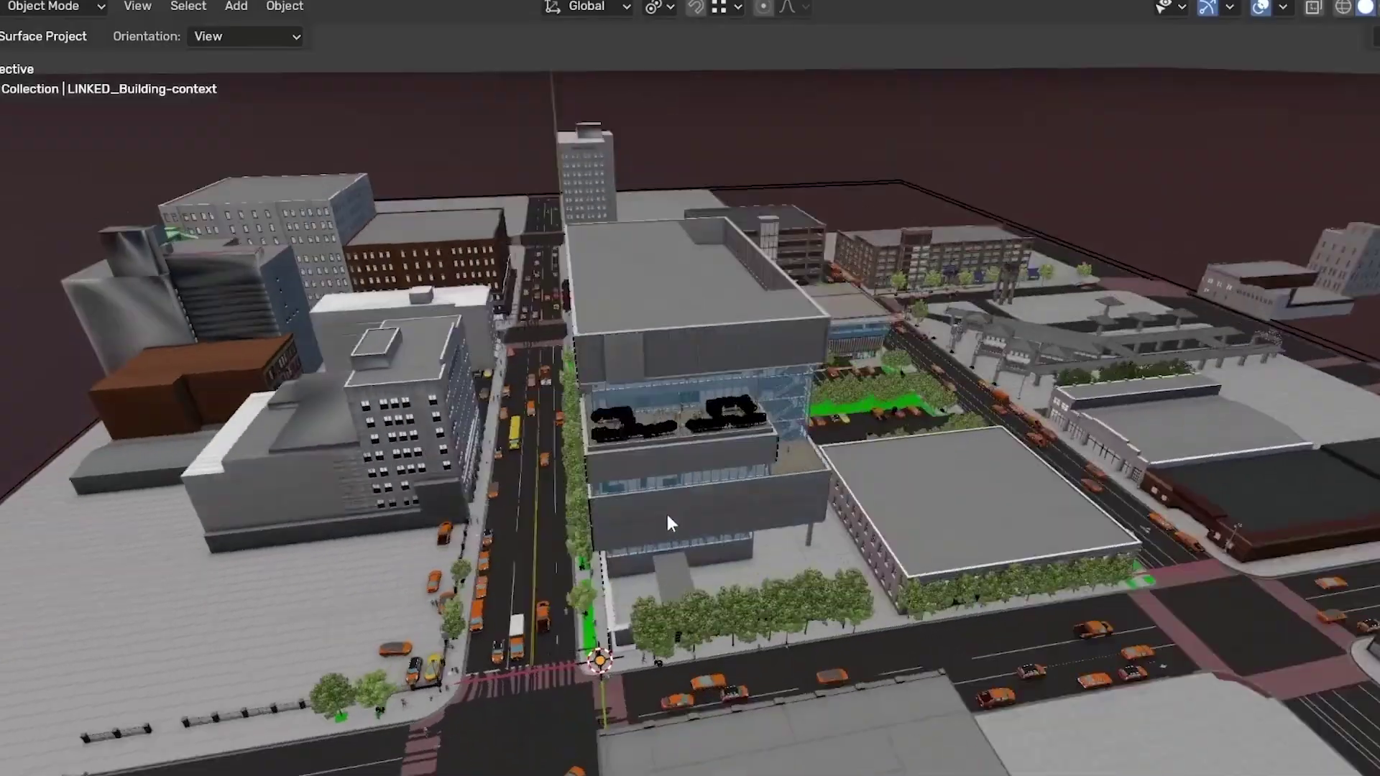
middle_drag(668, 516, 753, 481)
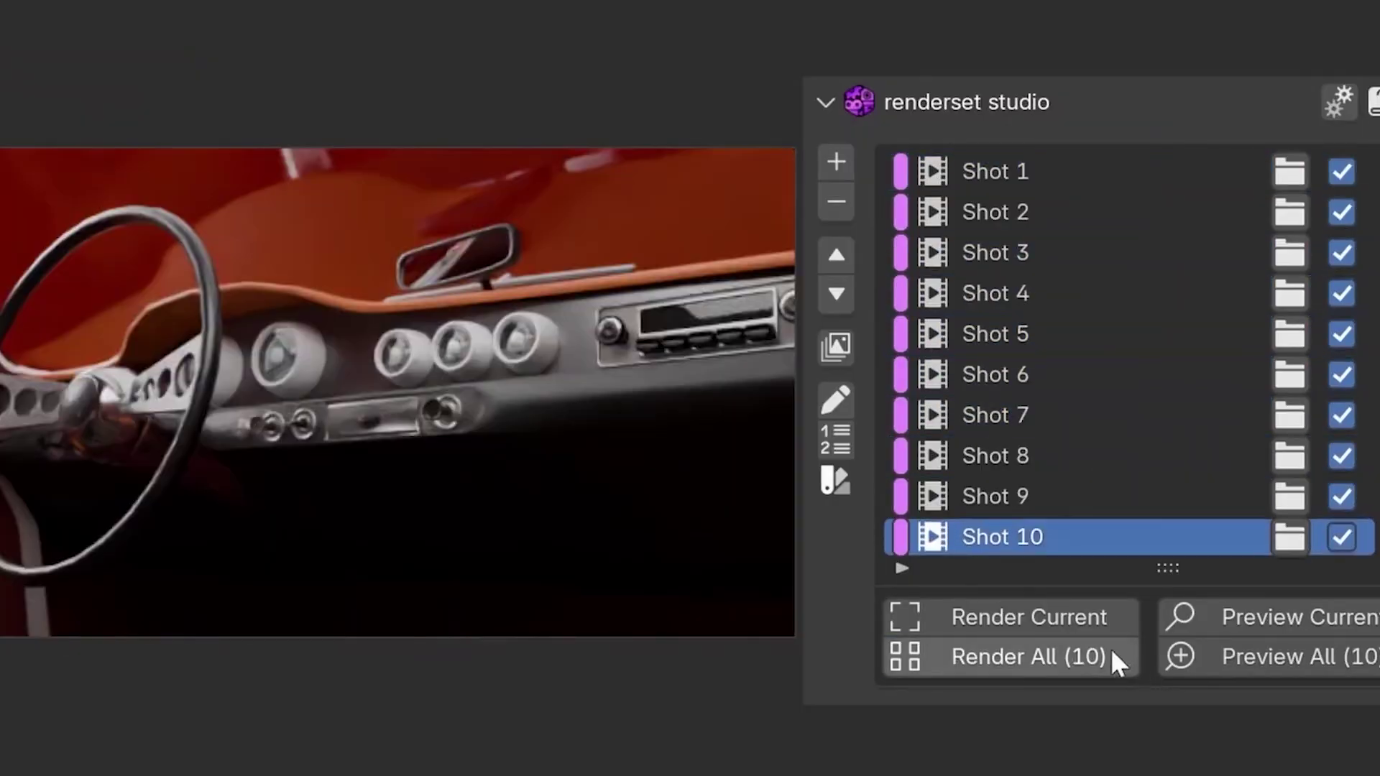
Render all ten shot contexts with Render All (10), then switch to Interior 8 WSU HUB.
click(1110, 657)
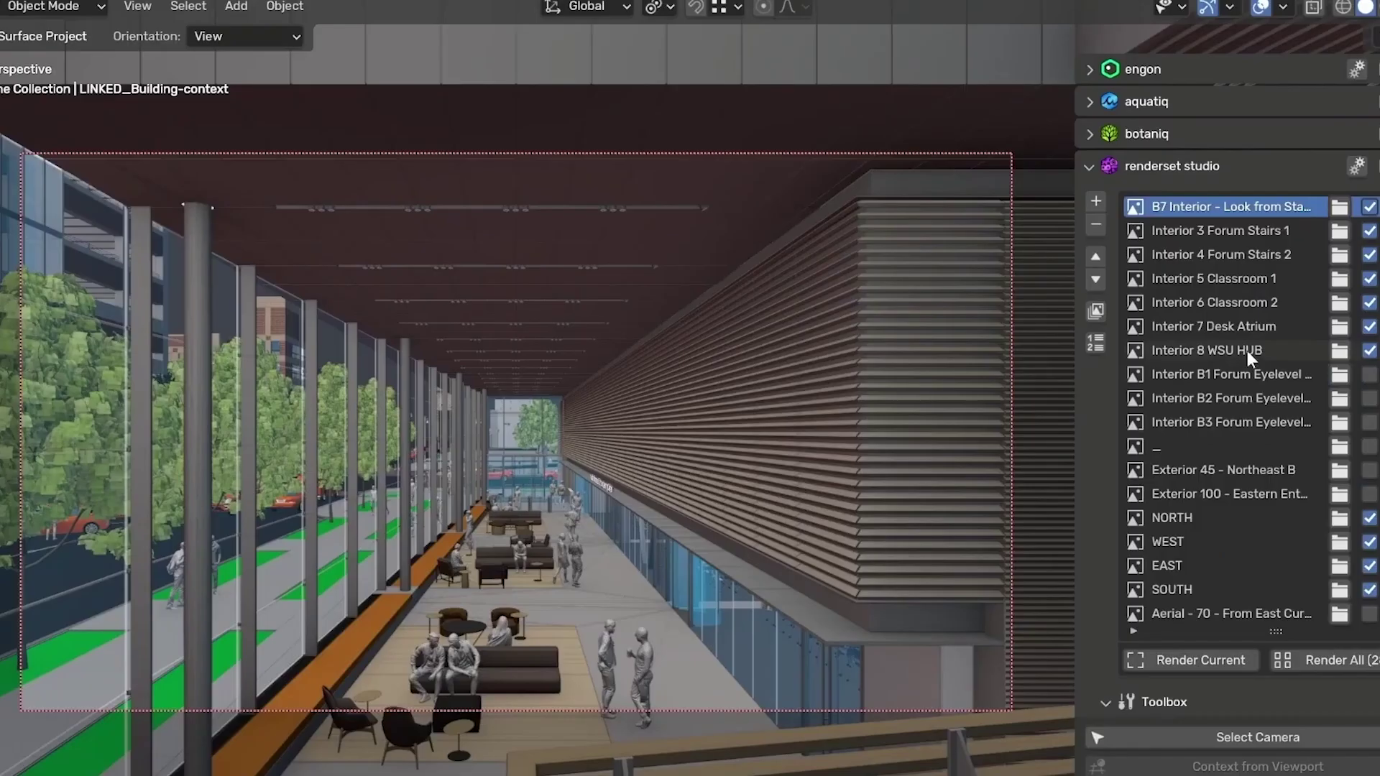
click(1247, 351)
scroll(1248, 351, down, 3)
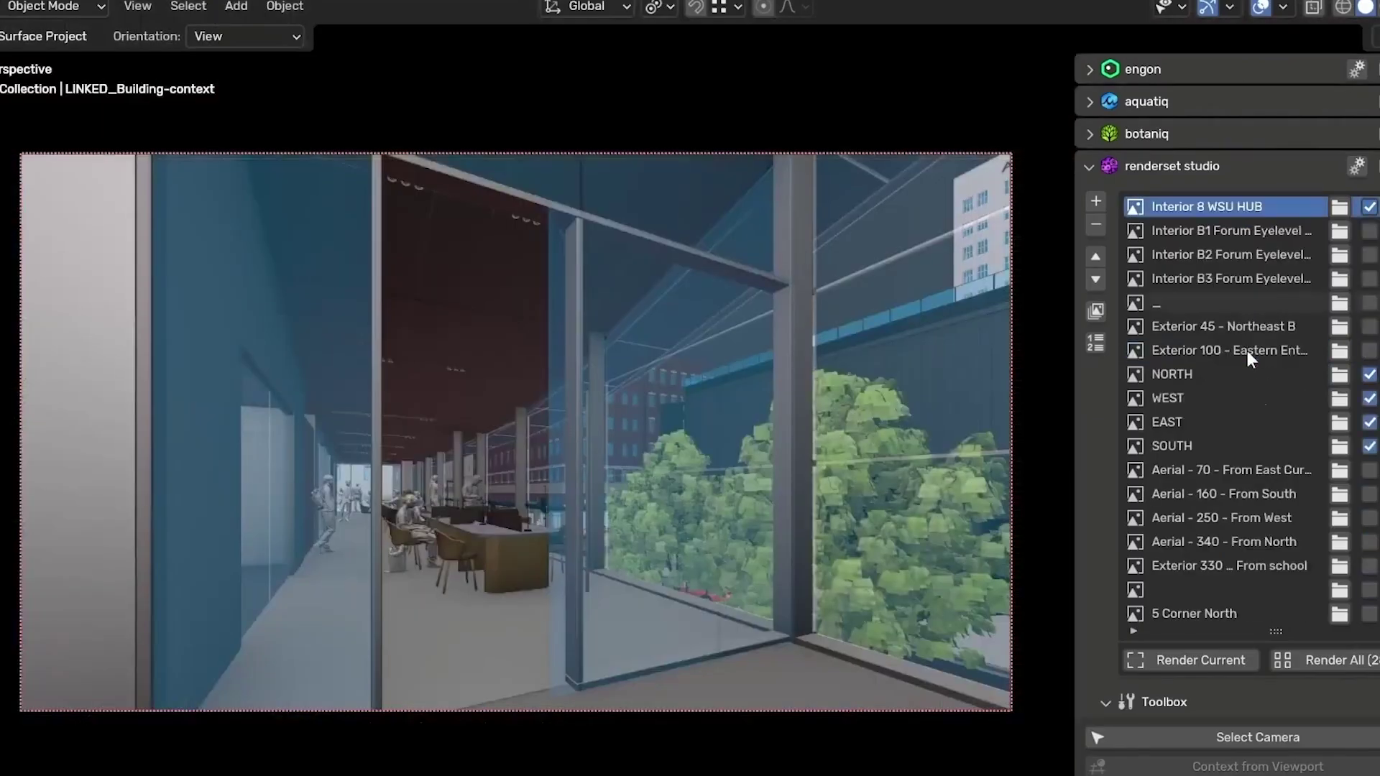
Step through the NORTH, Aerial - 250, 6 Corner South 02 NoFins and 2 William Corner contexts.
click(1244, 373)
scroll(1243, 377, down, 3)
click(1263, 374)
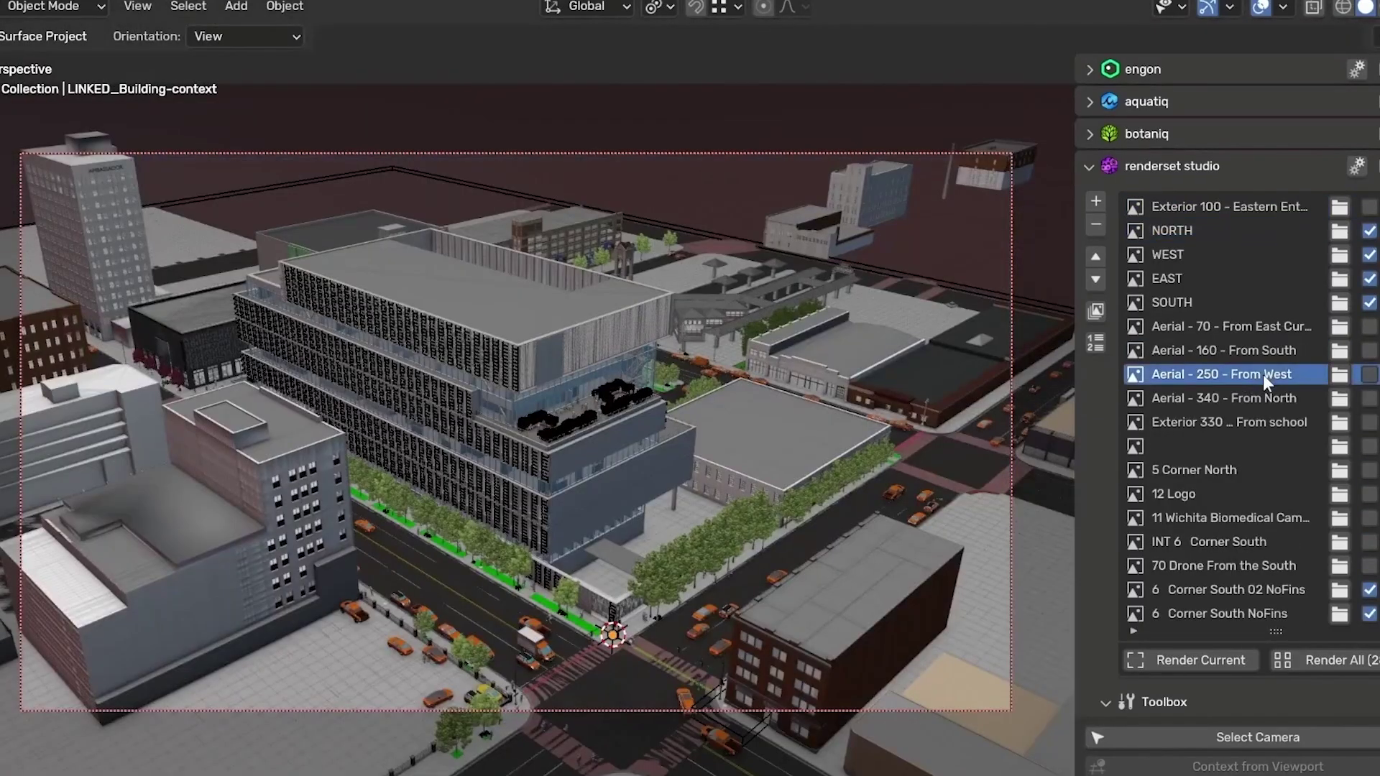
scroll(1244, 420, down, 4)
click(1244, 424)
scroll(1236, 503, down, 3)
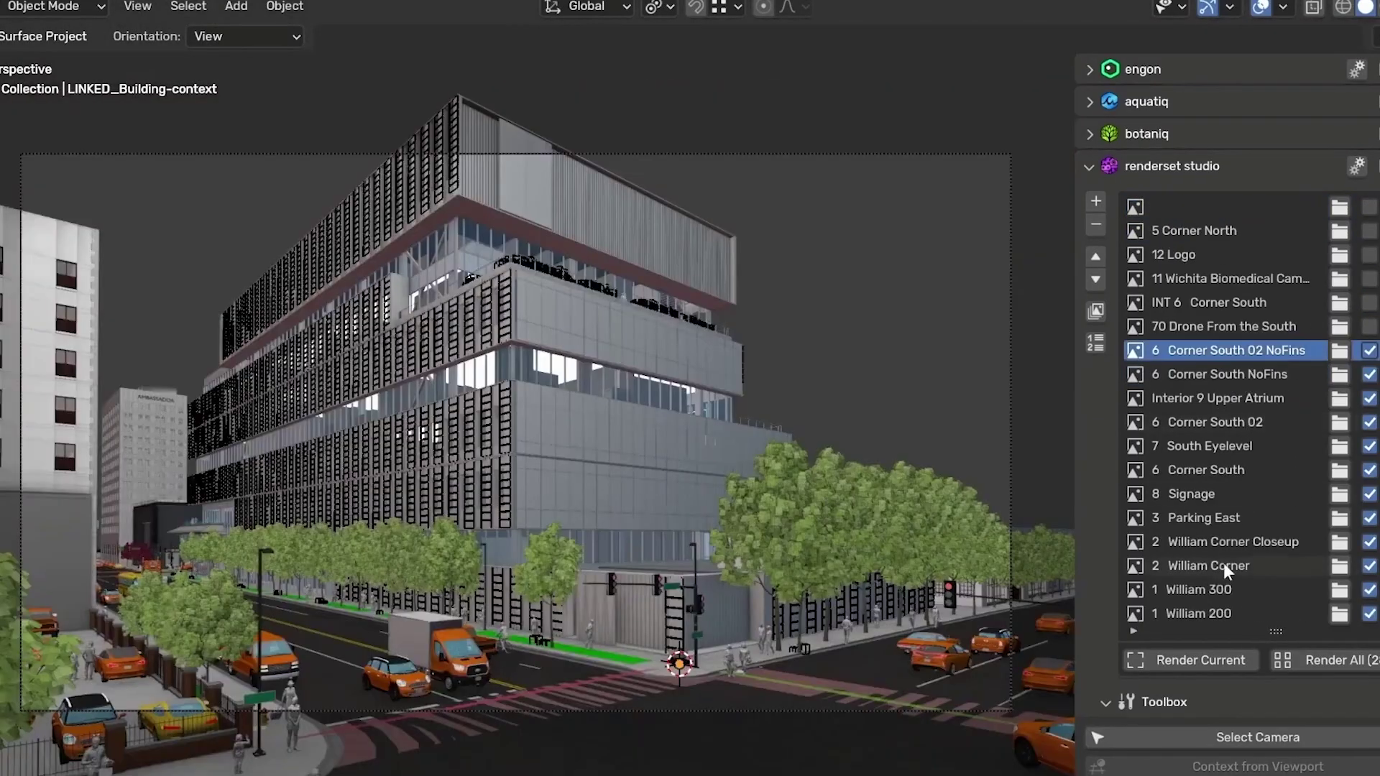
click(1223, 562)
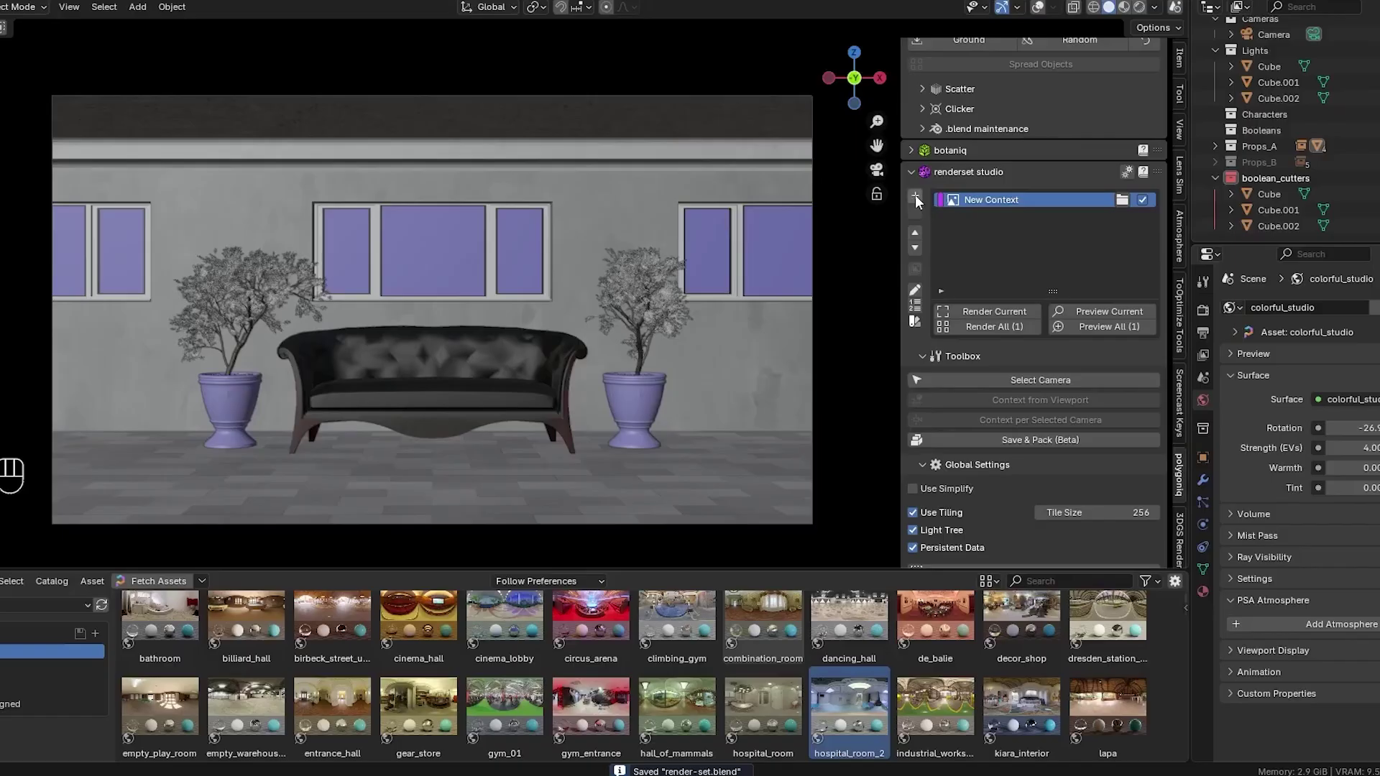
Add a new render context and create another from the scene camera's viewport.
click(916, 198)
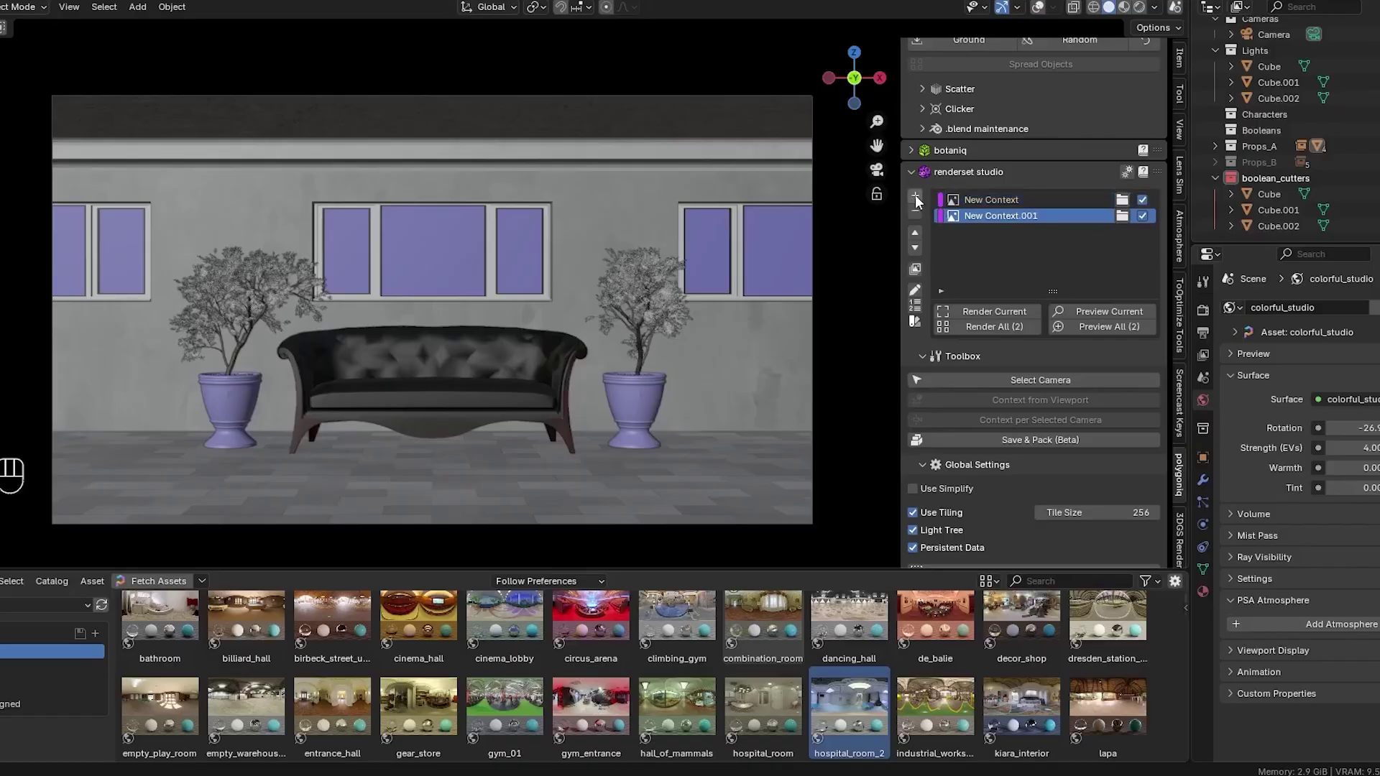
middle_drag(849, 301, 991, 275)
click(647, 316)
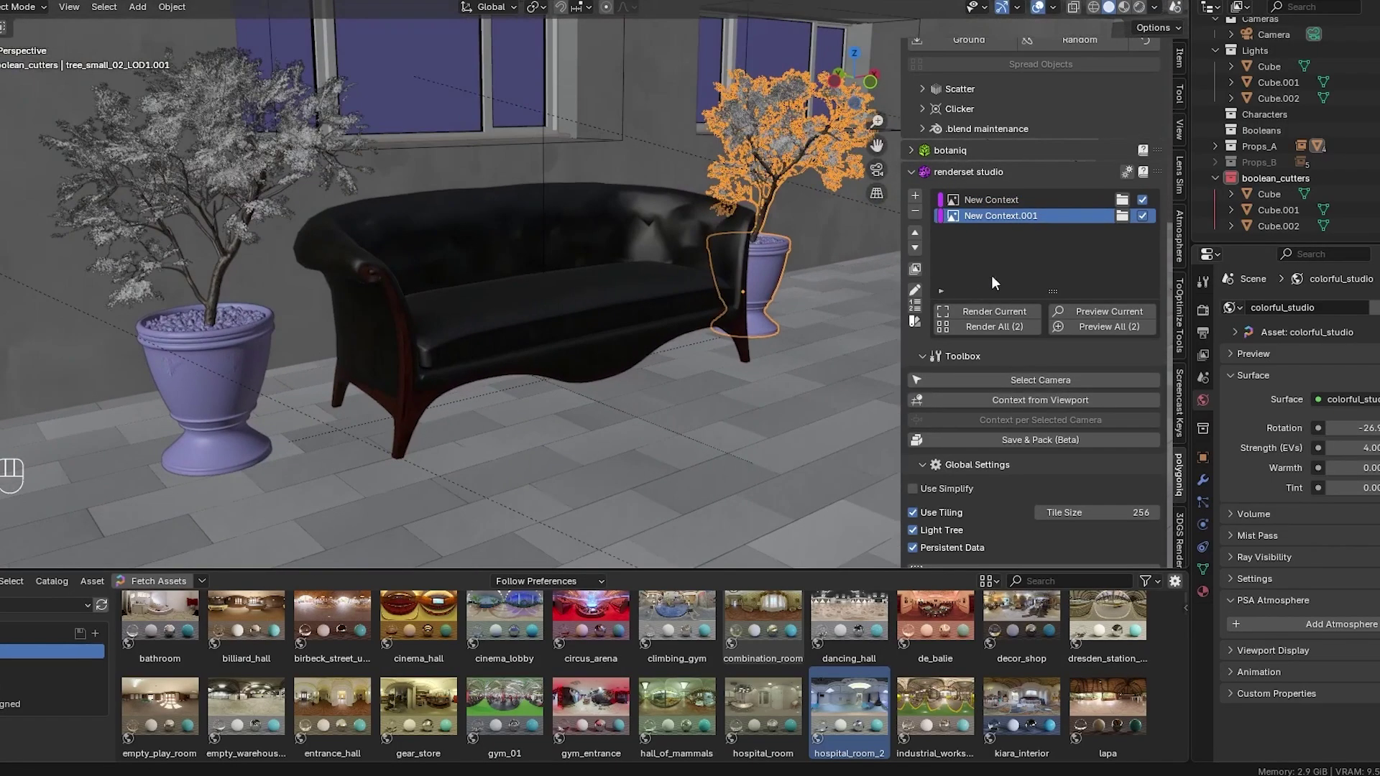
click(1017, 375)
click(1028, 399)
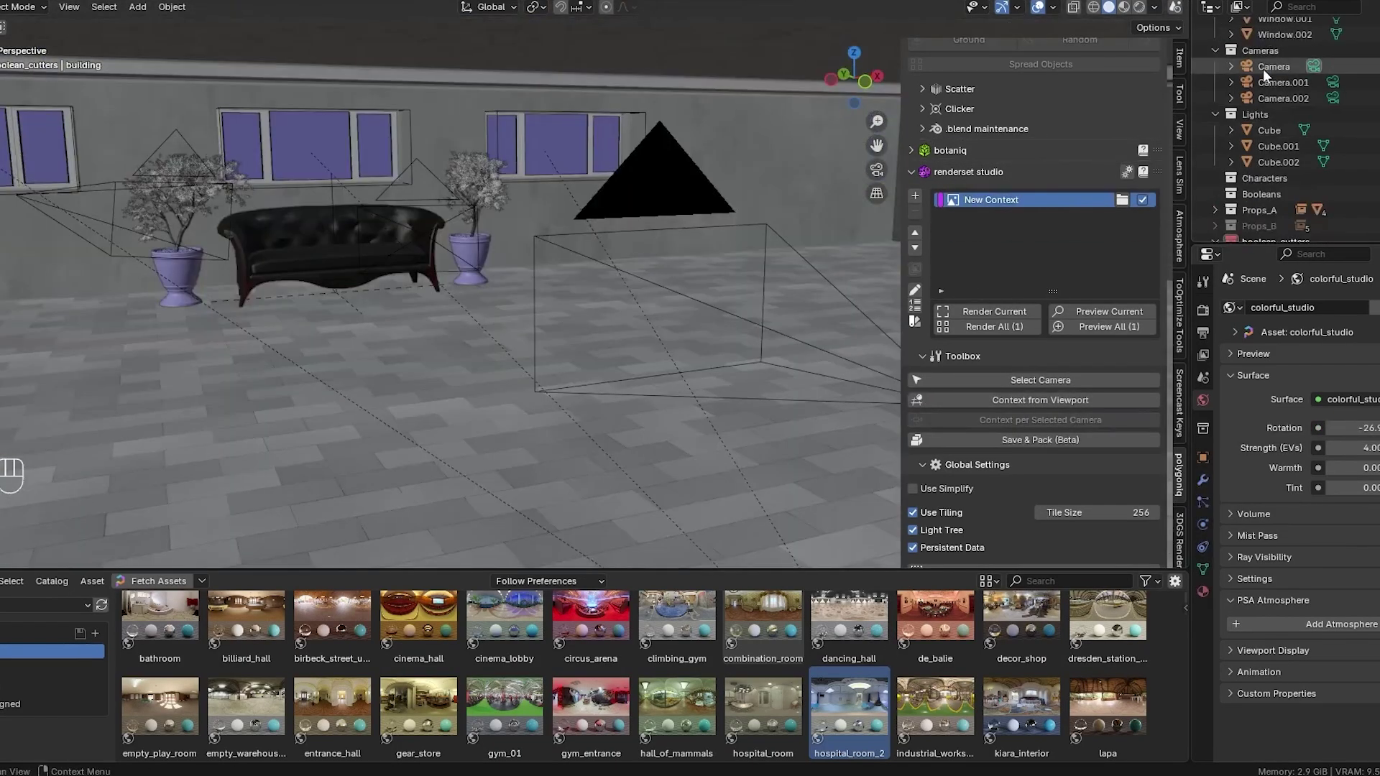
Create a context per camera for Camera, Camera.001 and Camera.002, then preview each shot.
click(1263, 67)
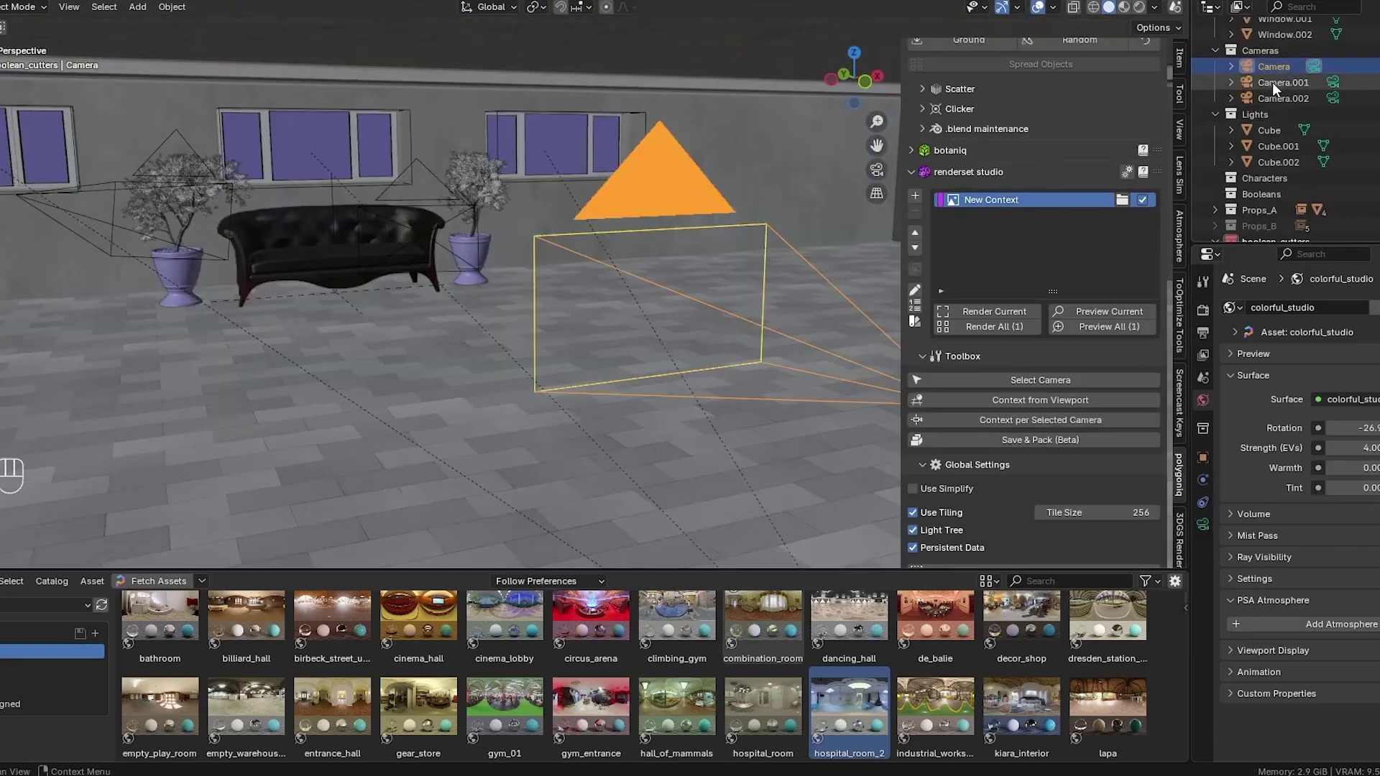
shift+click(1273, 85)
shift+click(1274, 96)
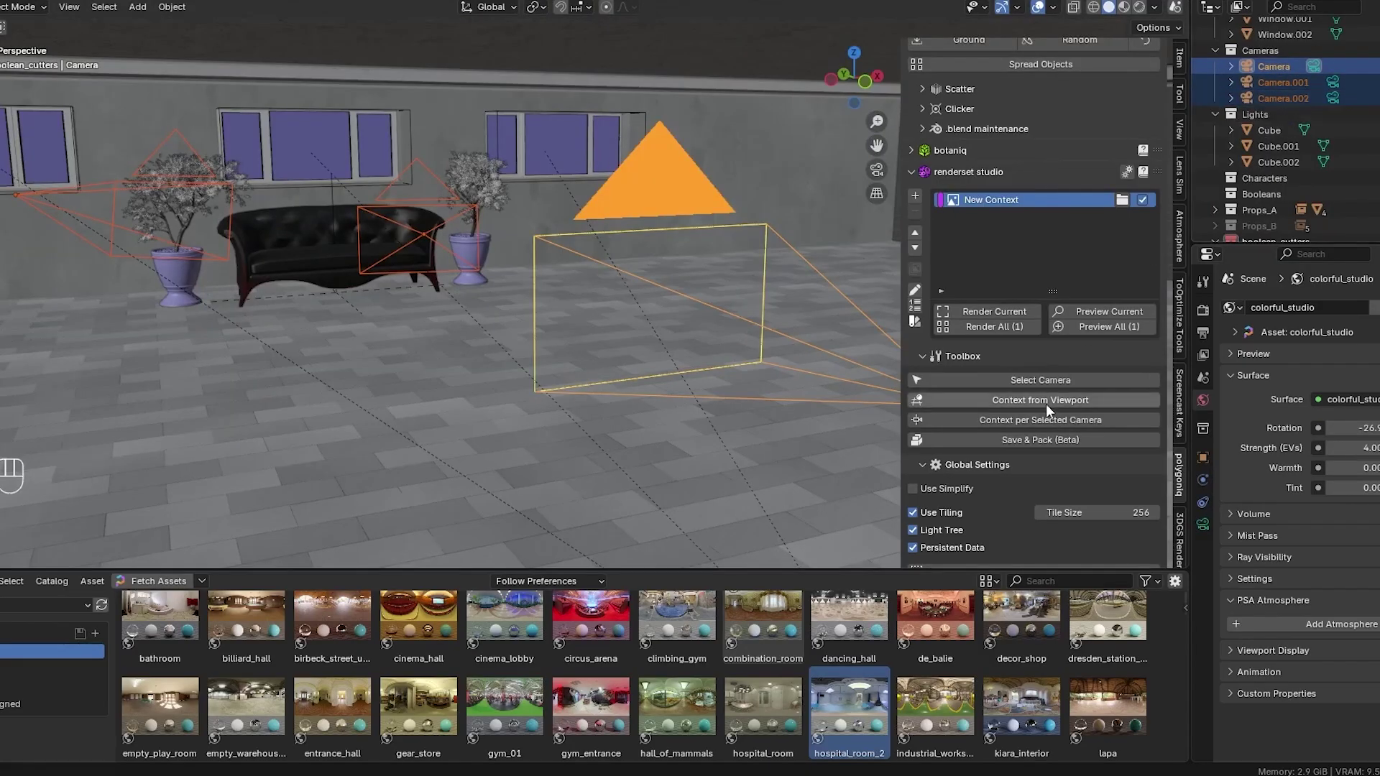
click(1034, 420)
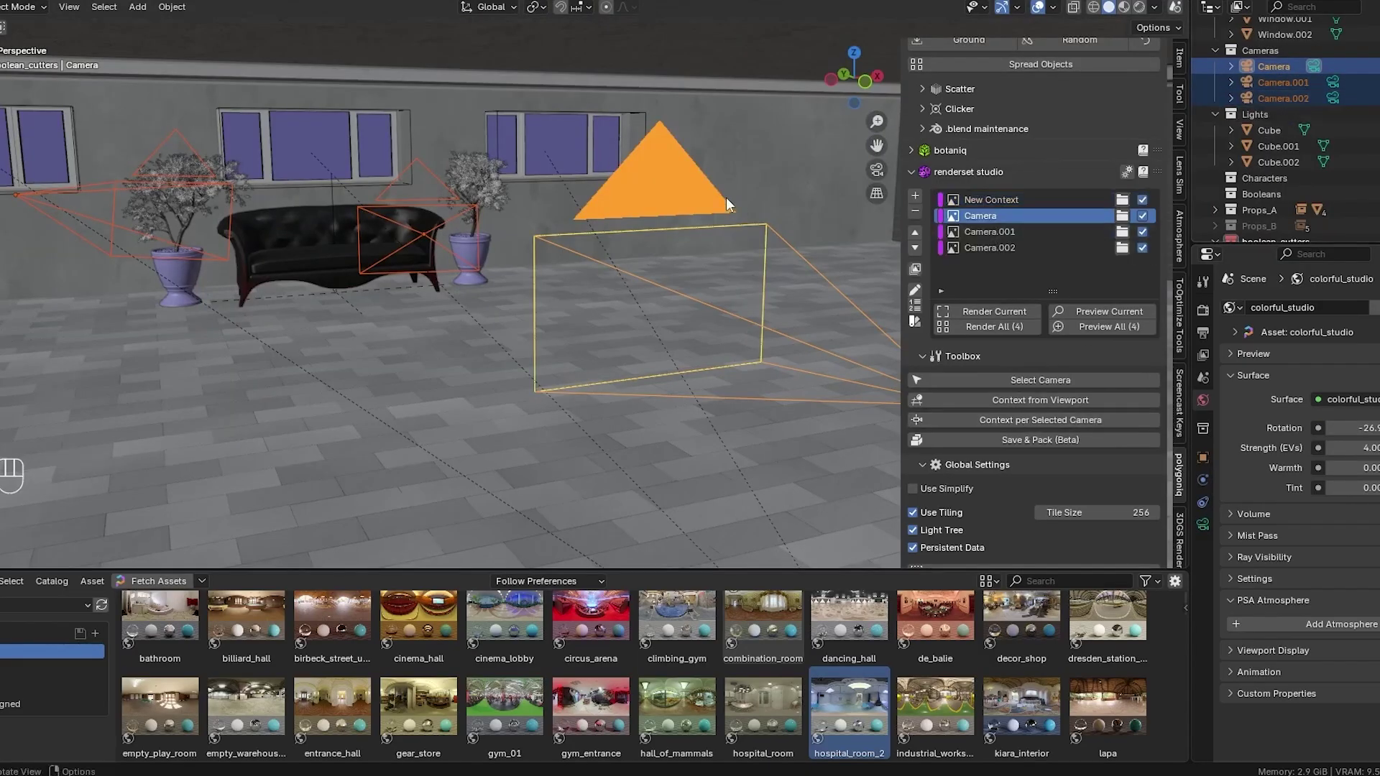
key(KP_0)
click(1009, 231)
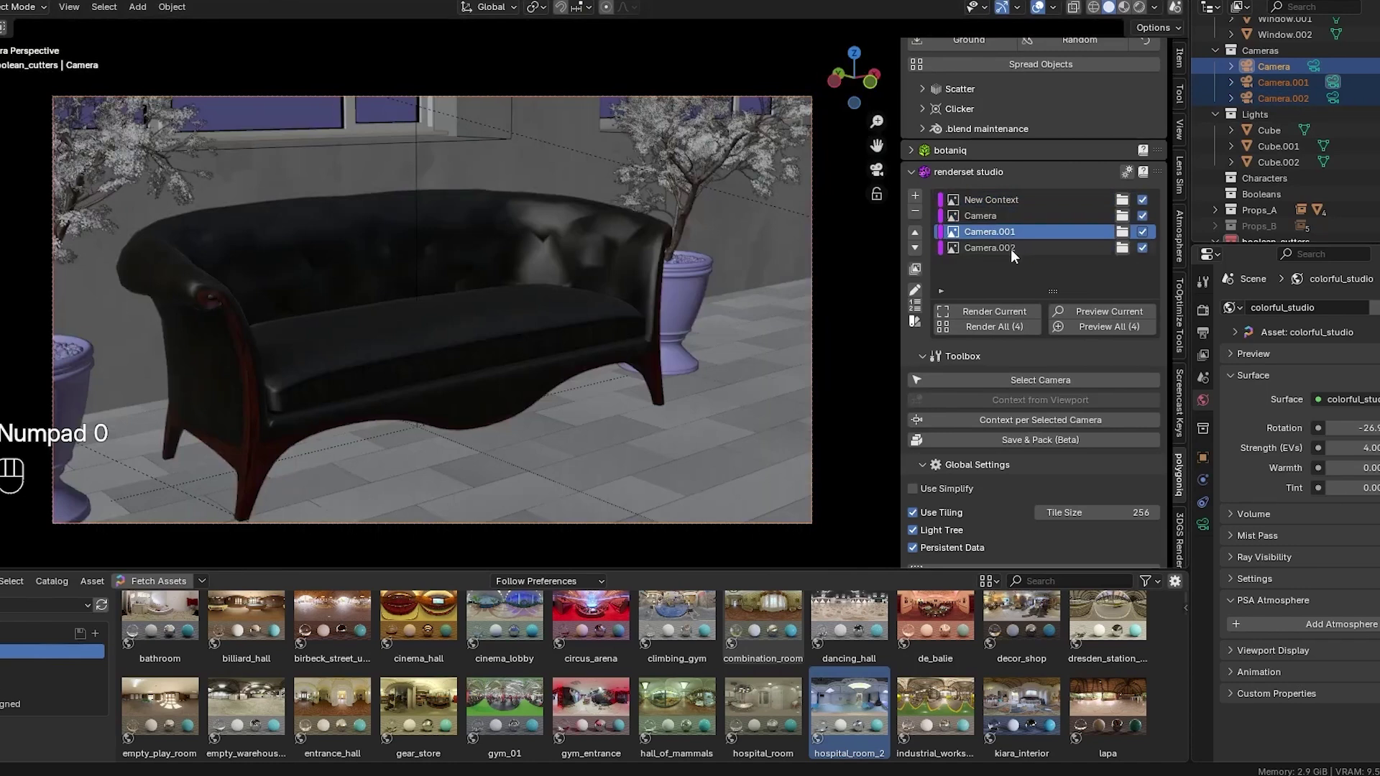
click(1011, 249)
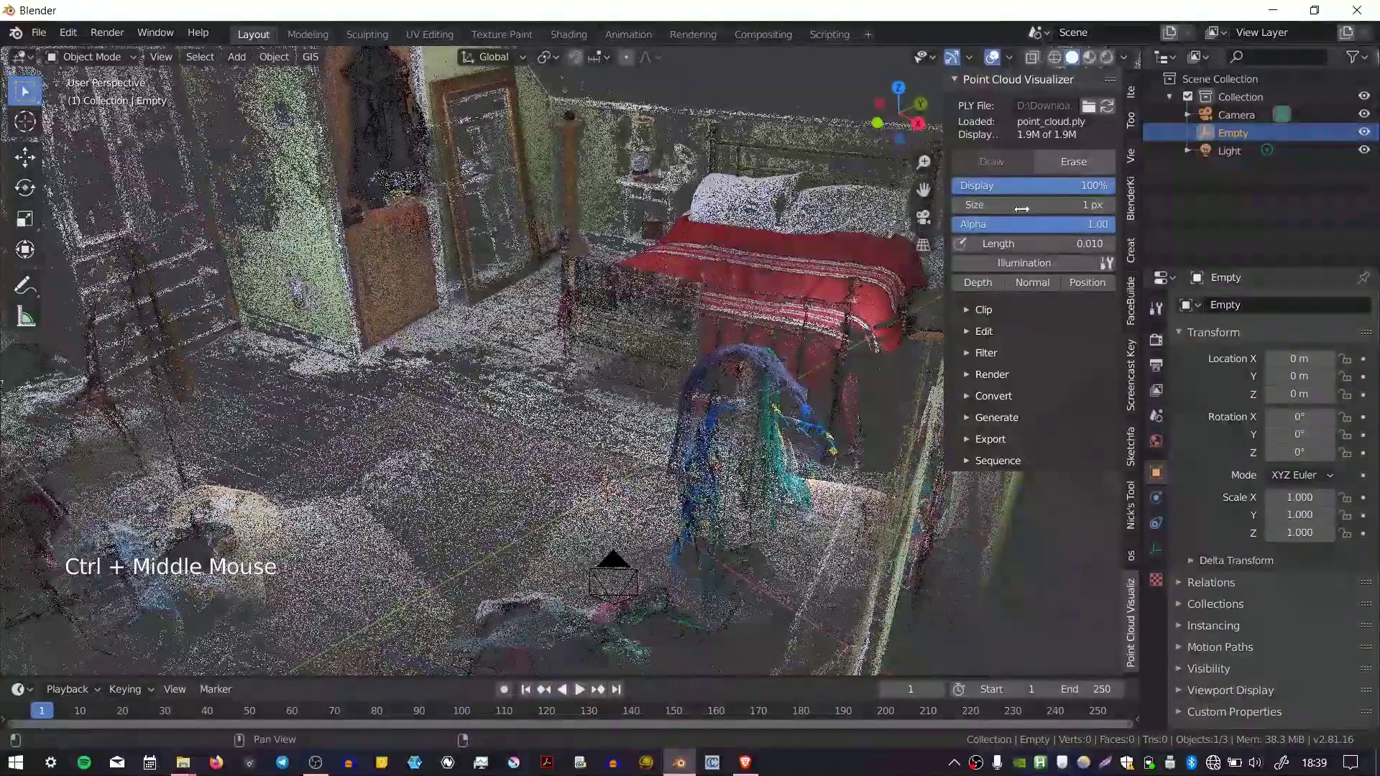
Enlarge the point cloud's point size, then apply the earth2, earth3 and hazy_summer atmosphere presets.
drag(1027, 205, 1056, 205)
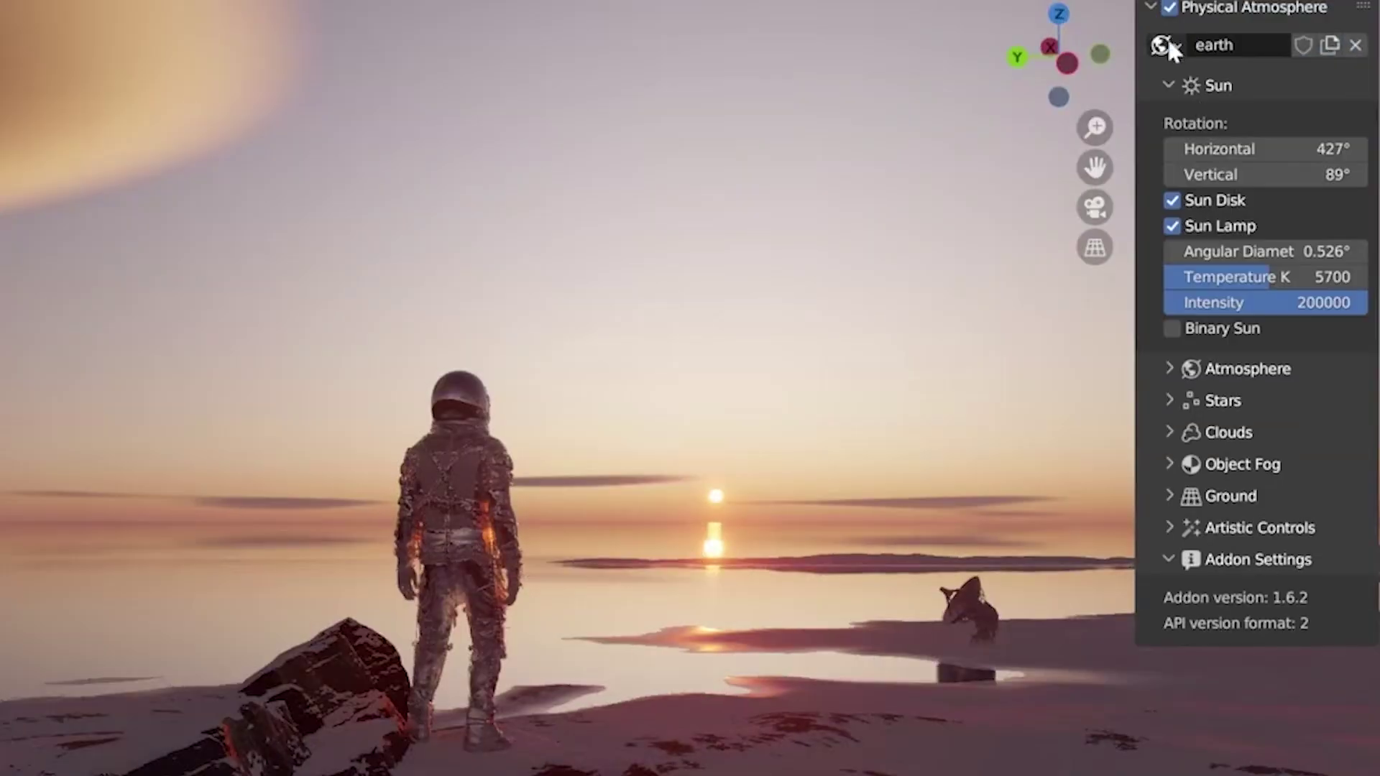
click(1164, 44)
click(1214, 129)
click(1165, 45)
click(1217, 159)
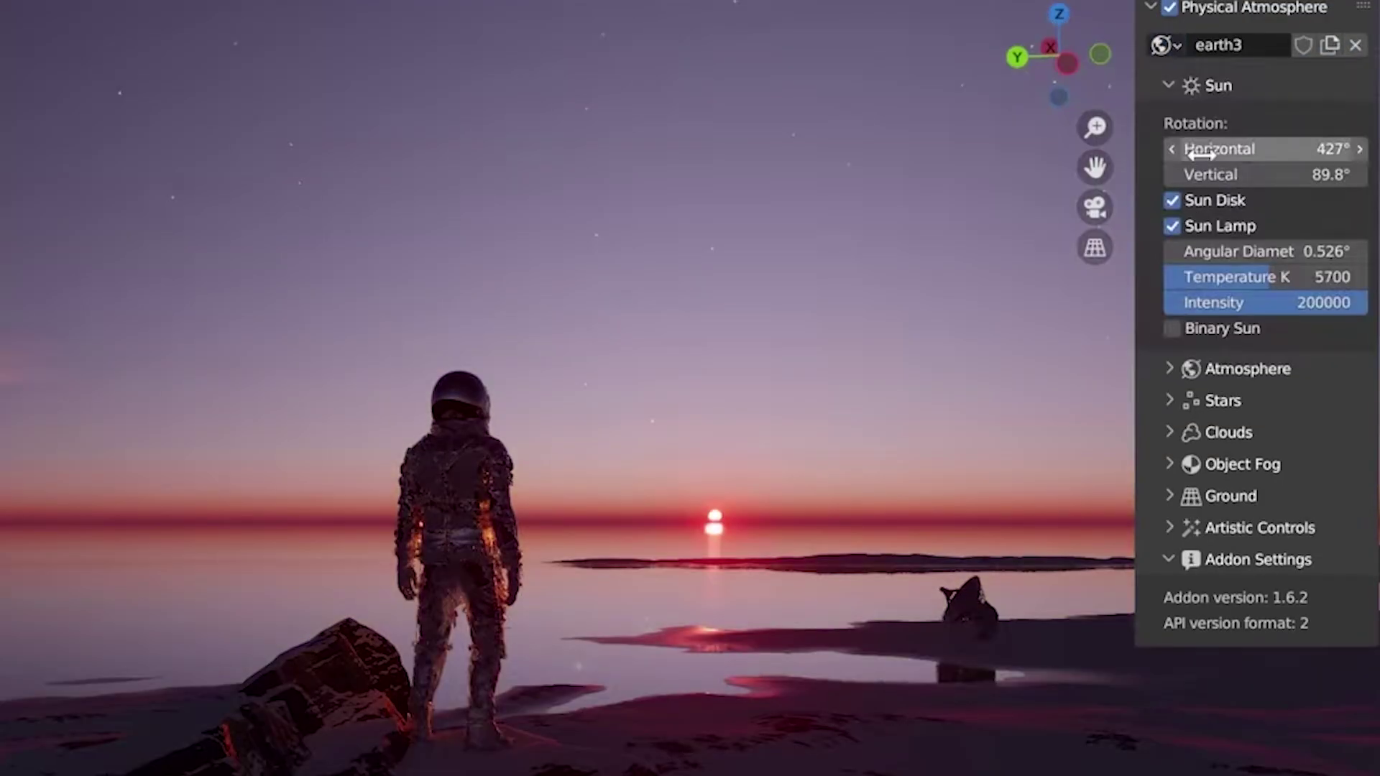
click(1165, 44)
click(1215, 185)
Apply the mars, nishita, retrowave and tatooine atmosphere presets in turn.
click(1164, 44)
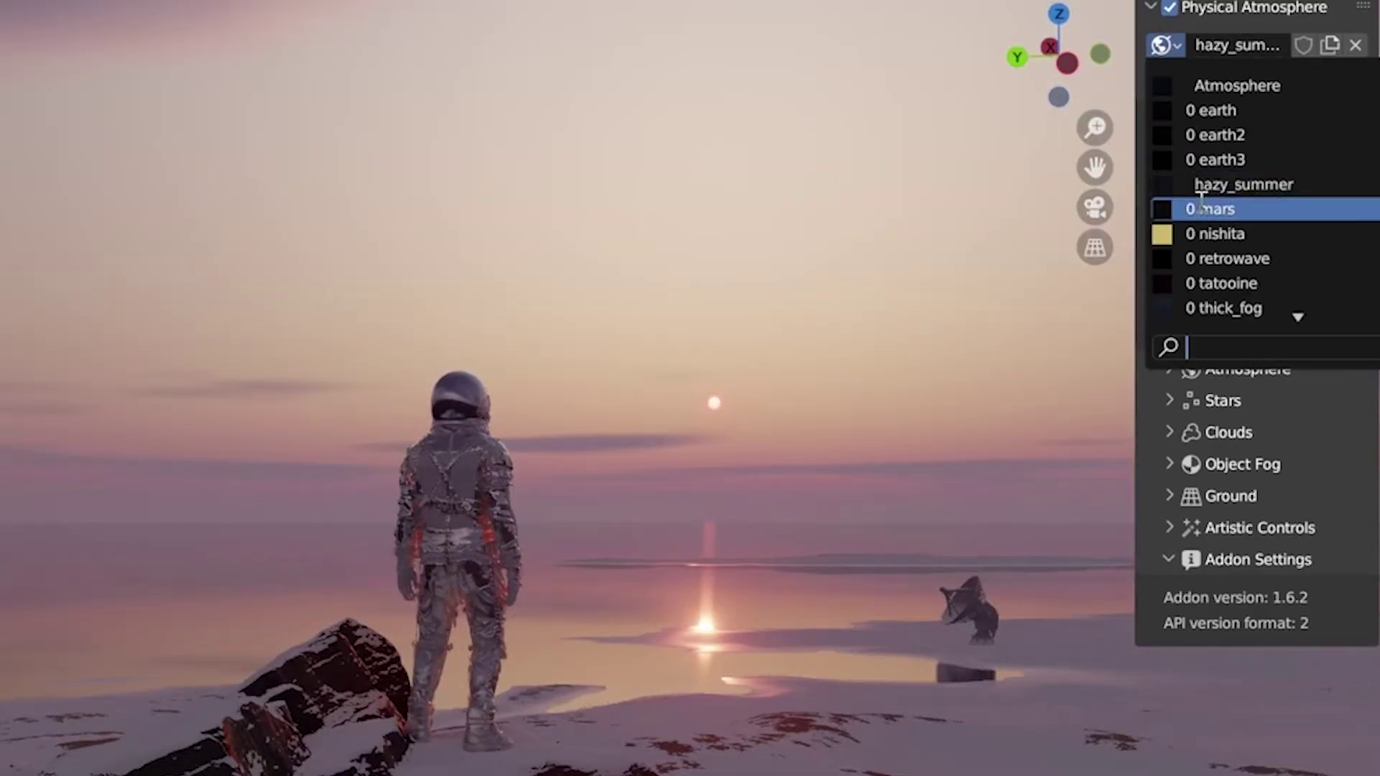
click(1215, 209)
click(1164, 45)
click(1215, 234)
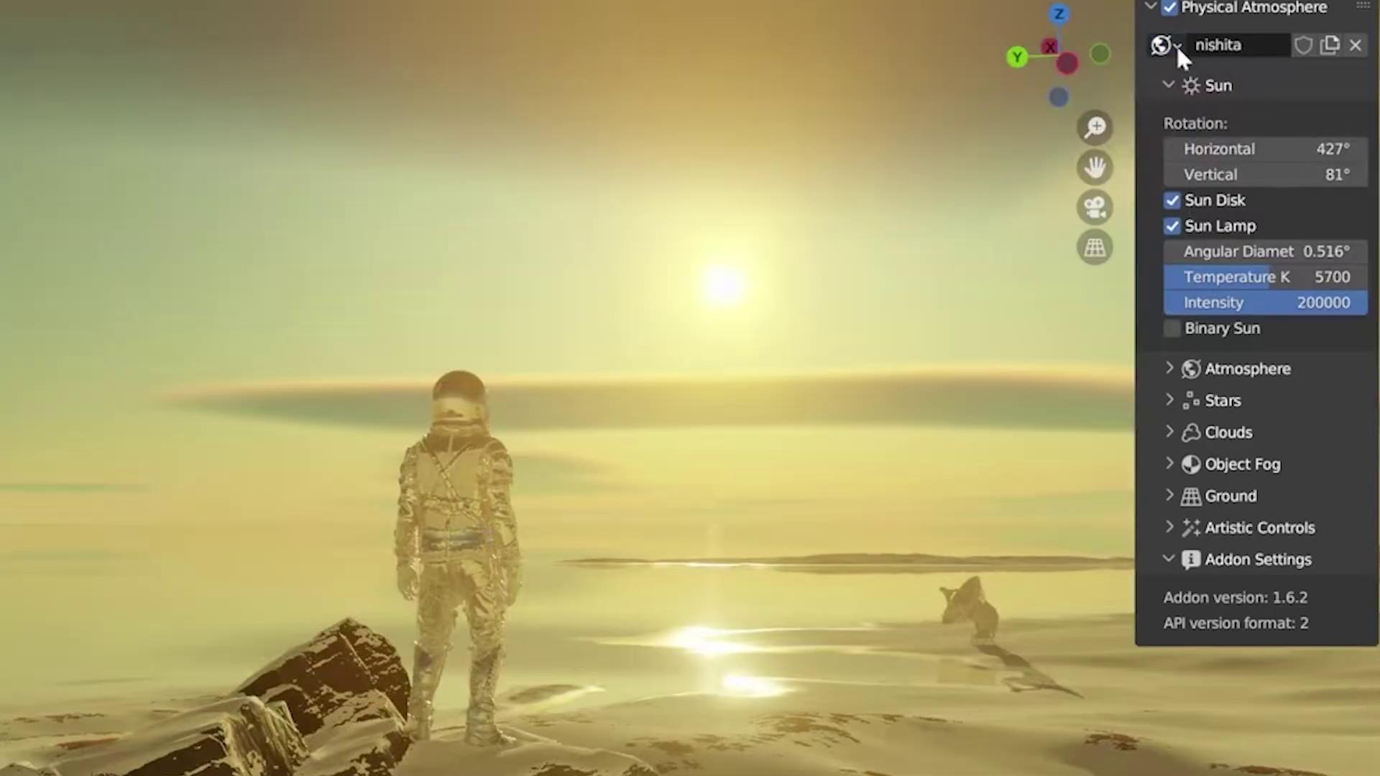
click(1168, 44)
click(1225, 259)
click(1164, 44)
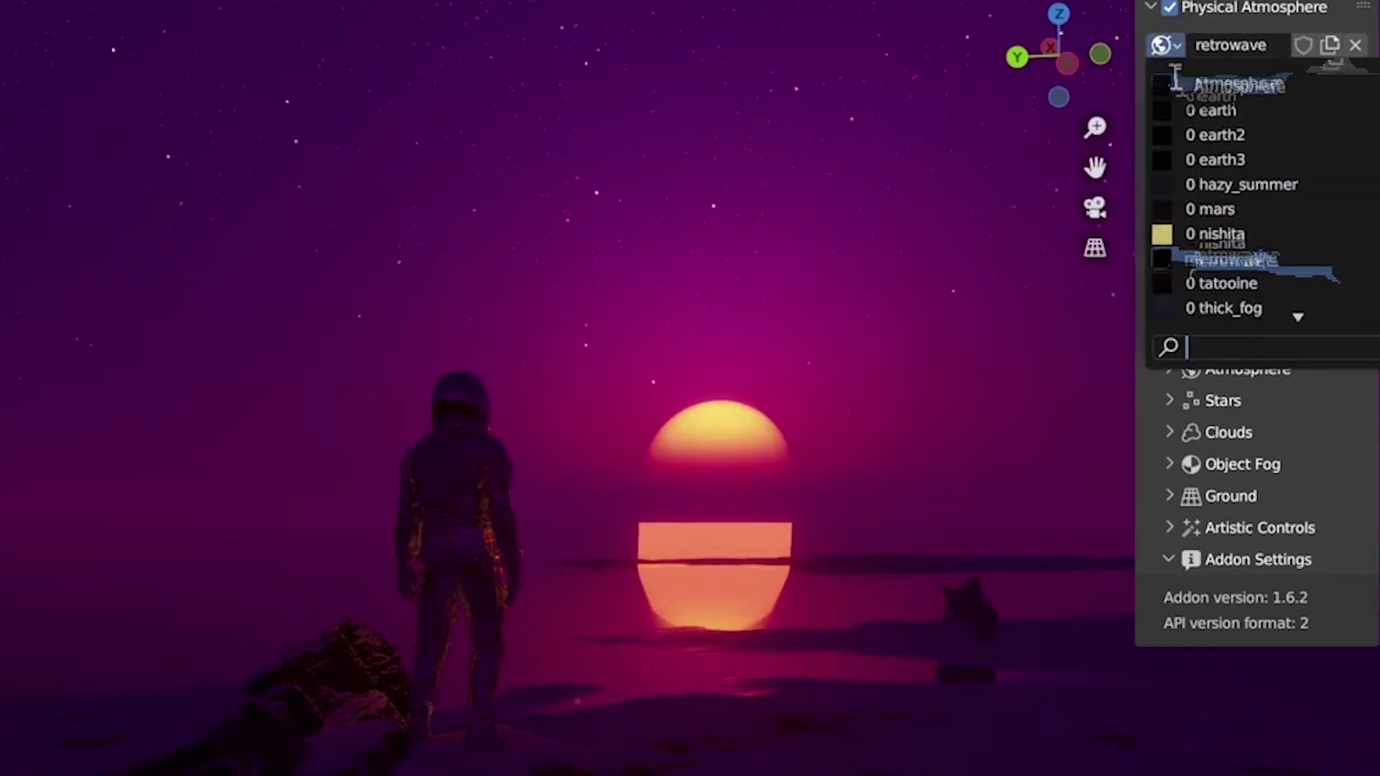
click(1215, 283)
click(1165, 44)
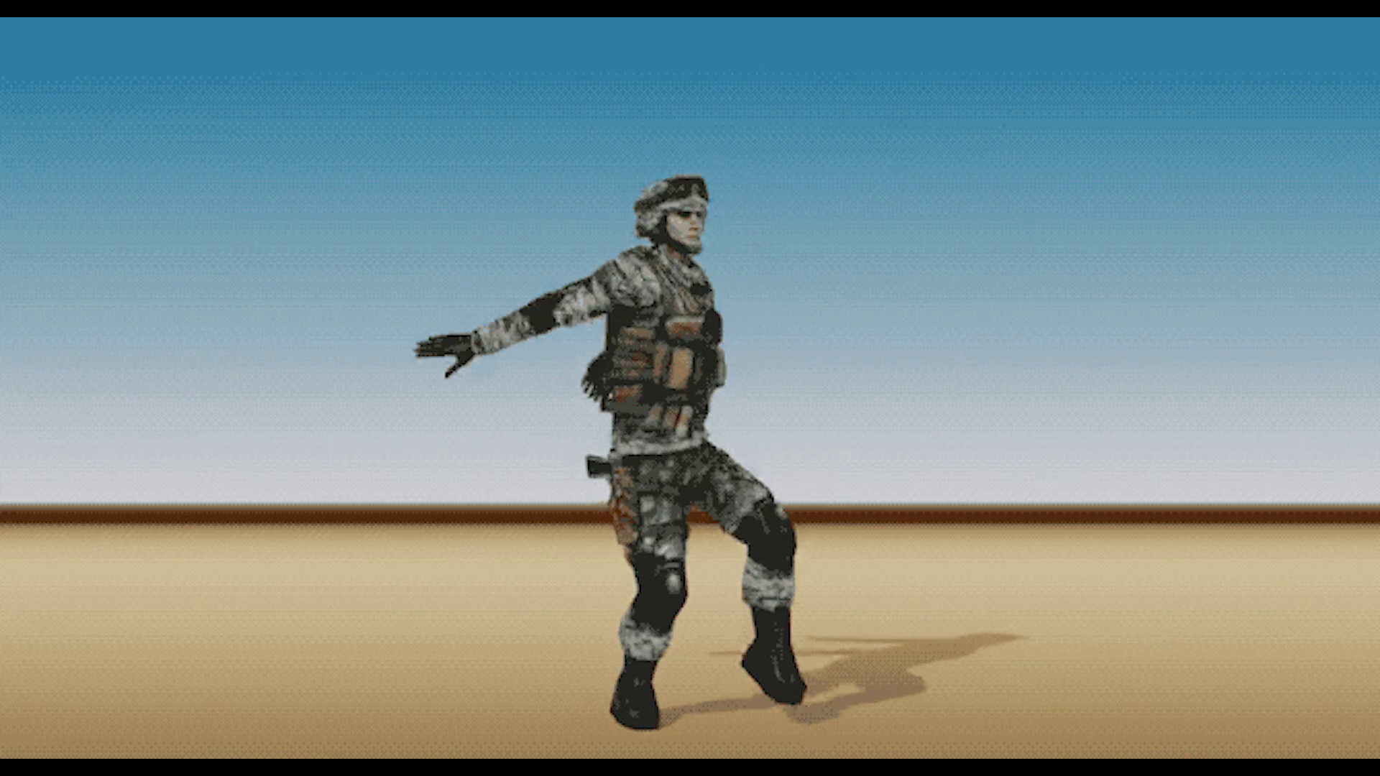